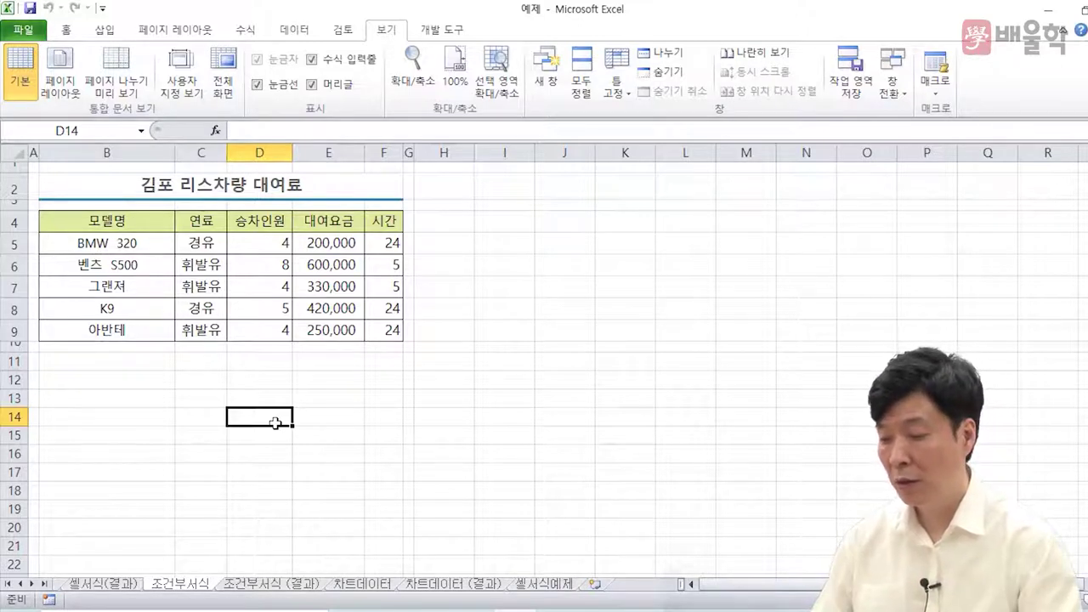
- Review the finished conditional formatting on the 조건부서식 (결과) sheet, then return to the 조건부서식 sheet
{"action": "left_click", "coordinate": [252, 585]}
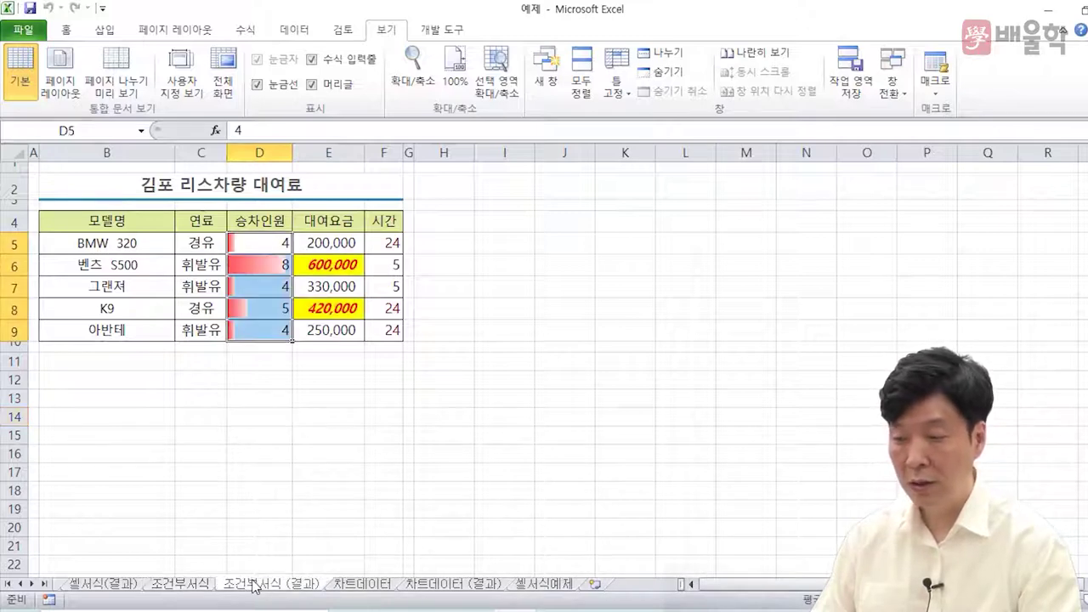
{"action": "left_click", "coordinate": [258, 470]}
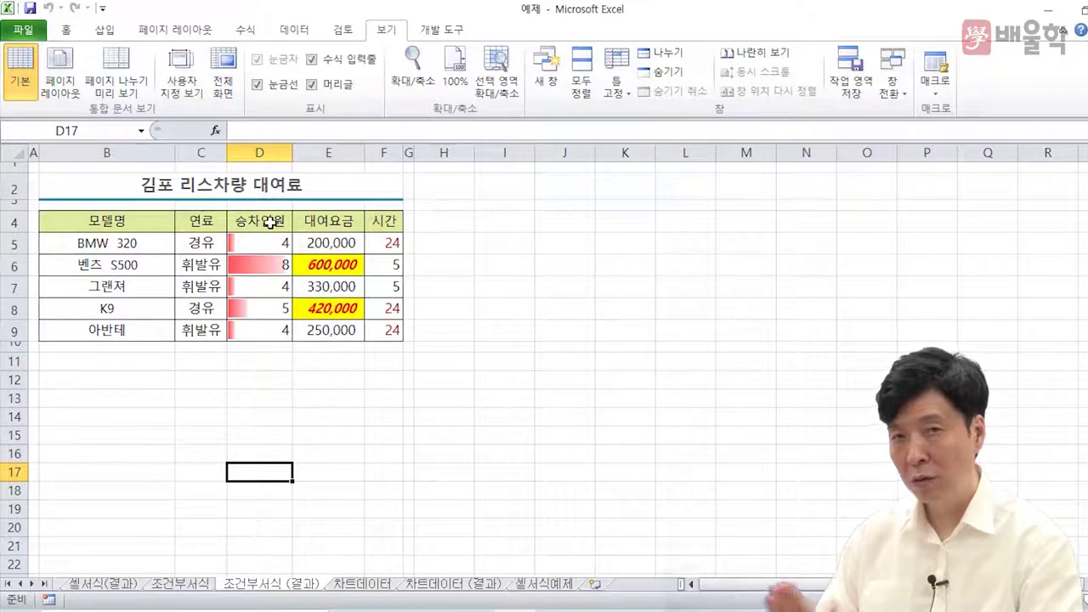
{"action": "left_click", "coordinate": [177, 584]}
{"action": "left_click", "coordinate": [268, 430]}
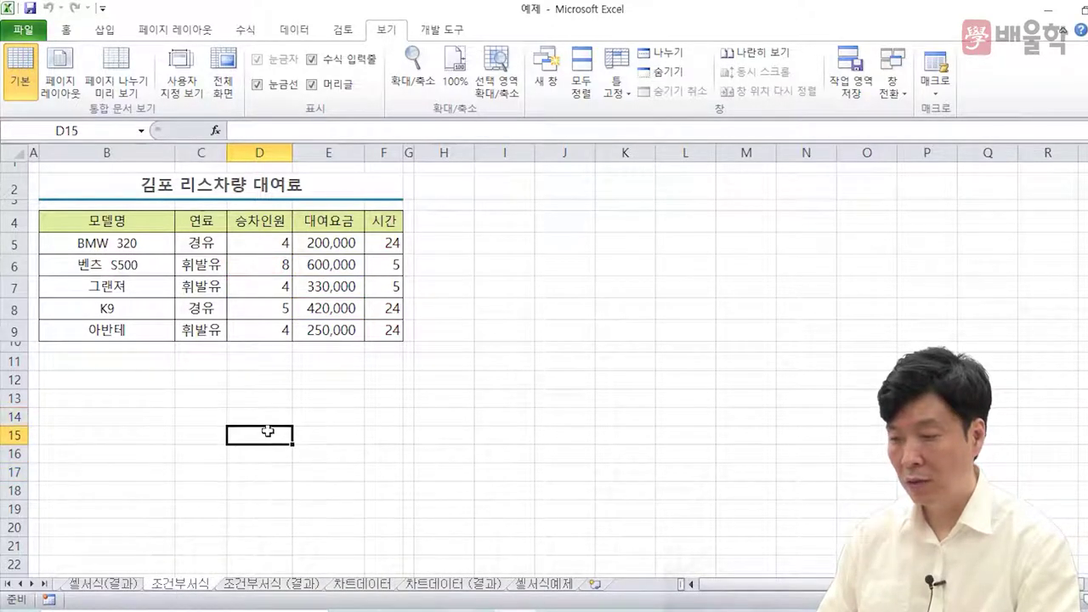
- Apply red gradient data bars to the 승차인원 values in D5:D9 with conditional formatting
{"action": "left_click_drag", "start_coordinate": [253, 244], "coordinate": [255, 332]}
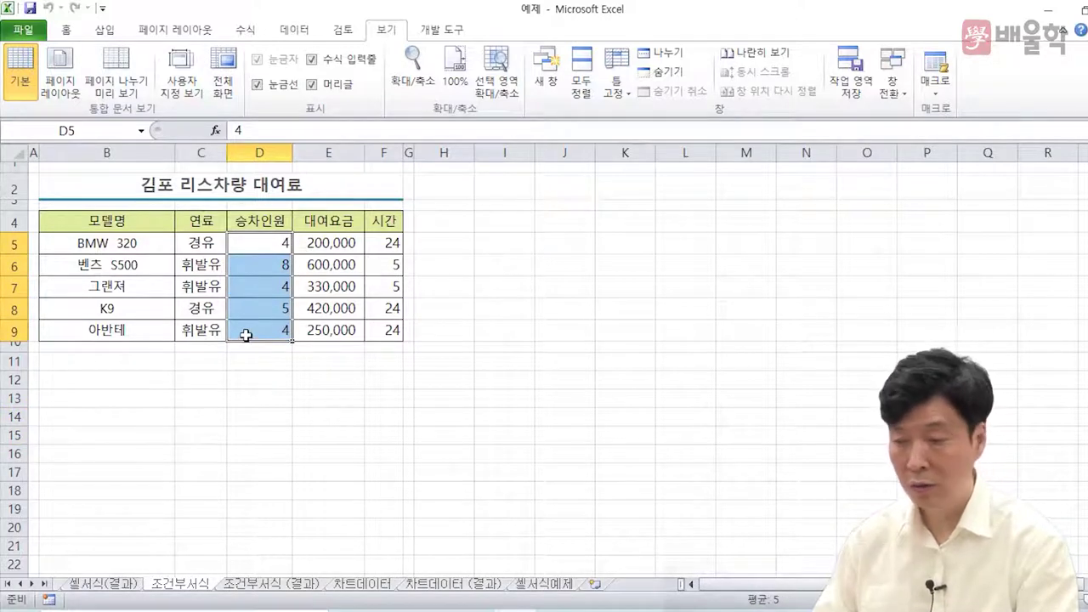
{"action": "left_click", "coordinate": [67, 31]}
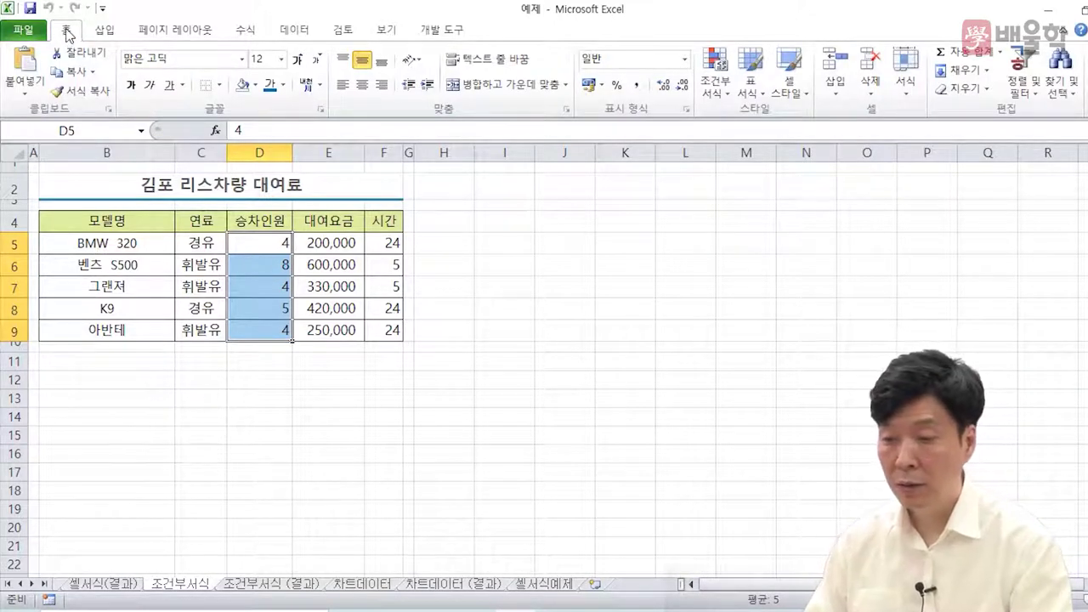
{"action": "left_click", "coordinate": [720, 98]}
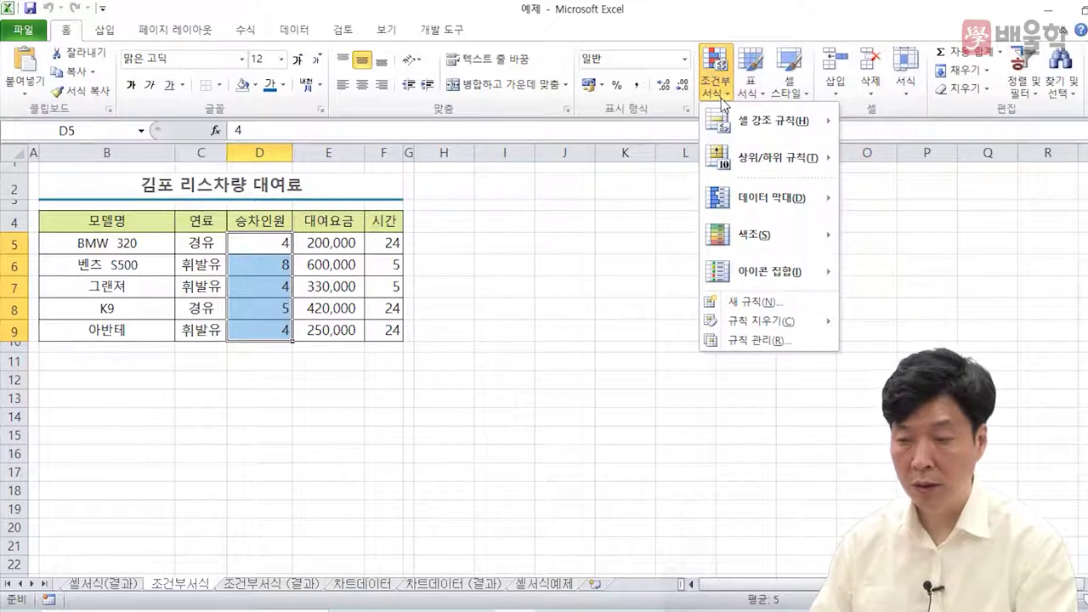
{"action": "mouse_move", "coordinate": [737, 143]}
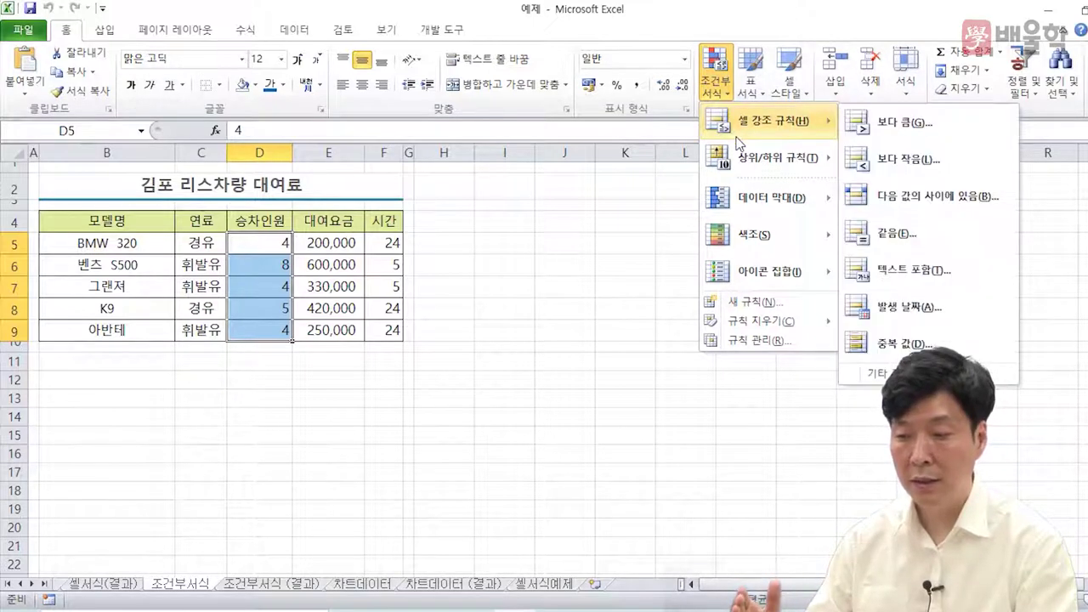
{"action": "mouse_move", "coordinate": [738, 204]}
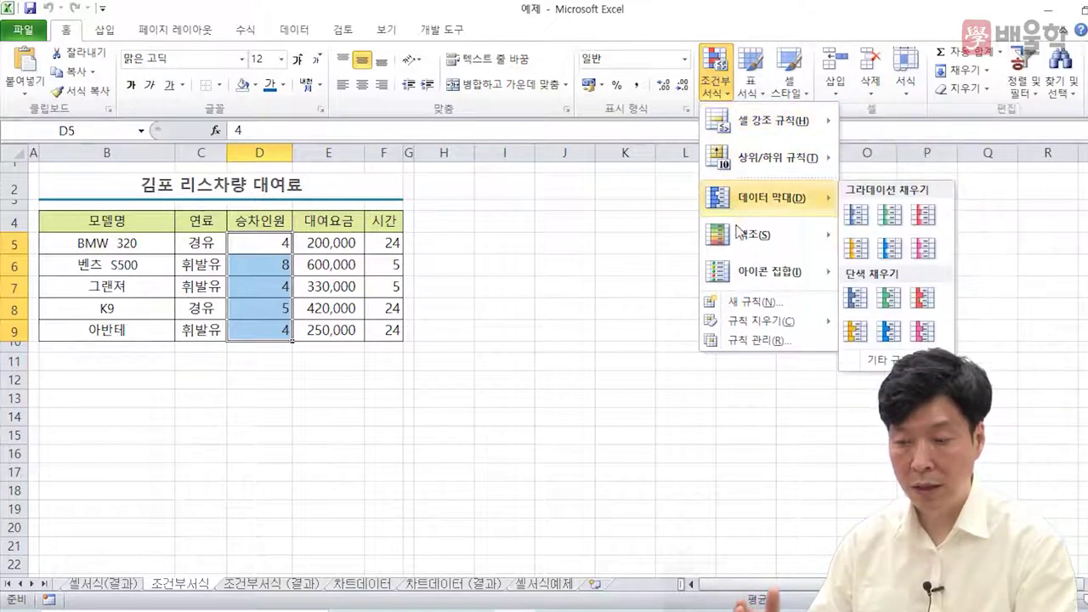
{"action": "mouse_move", "coordinate": [742, 281]}
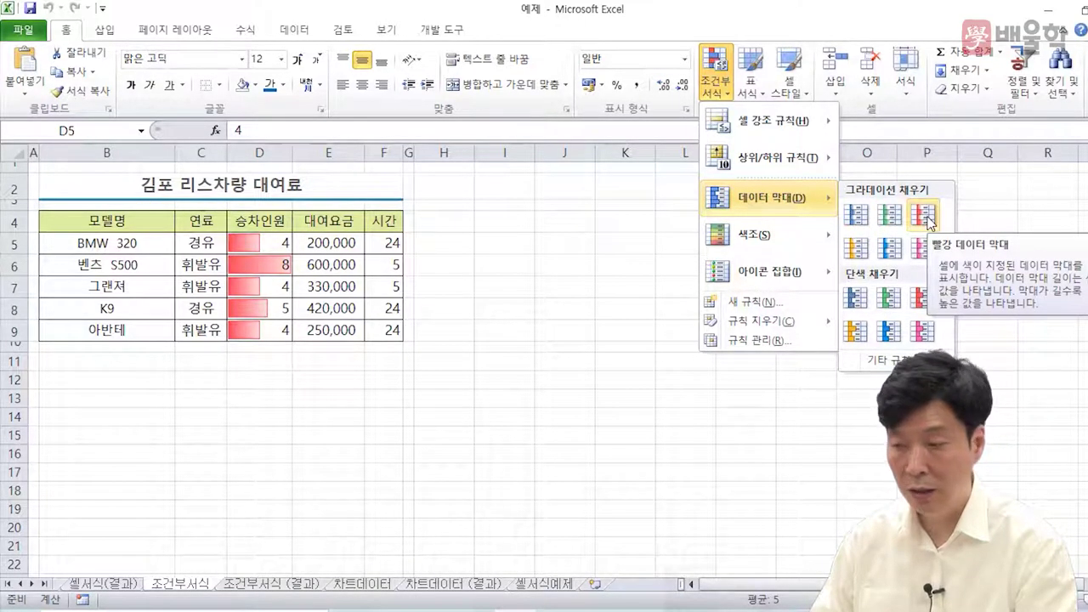
{"action": "left_click", "coordinate": [928, 222]}
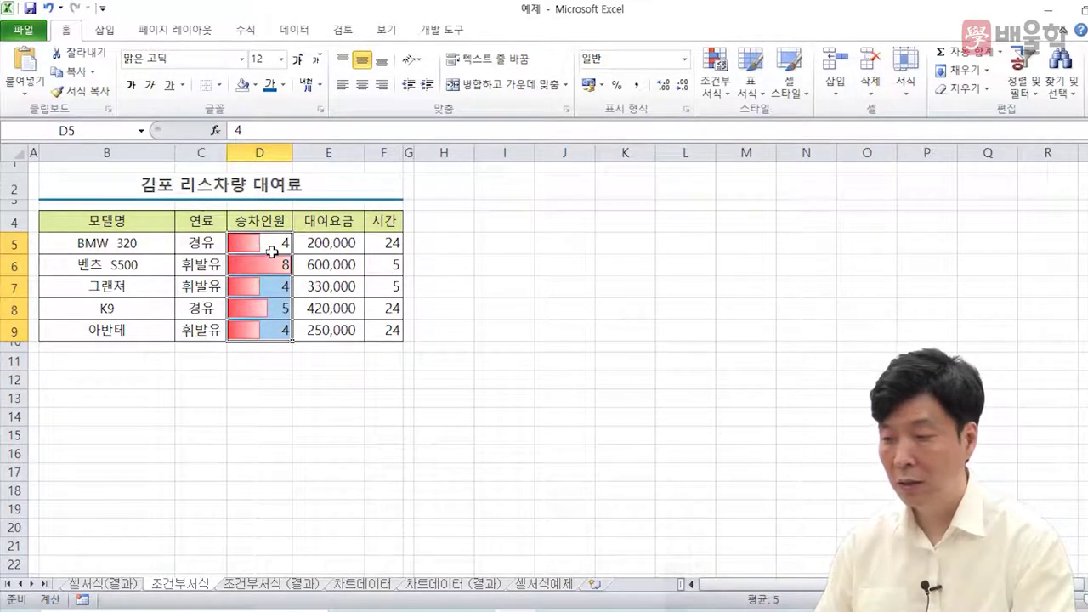
- Change the 승차인원 value for BMW 320 in D5 to 1
{"action": "left_click", "coordinate": [274, 248]}
{"action": "type", "text": "1"}
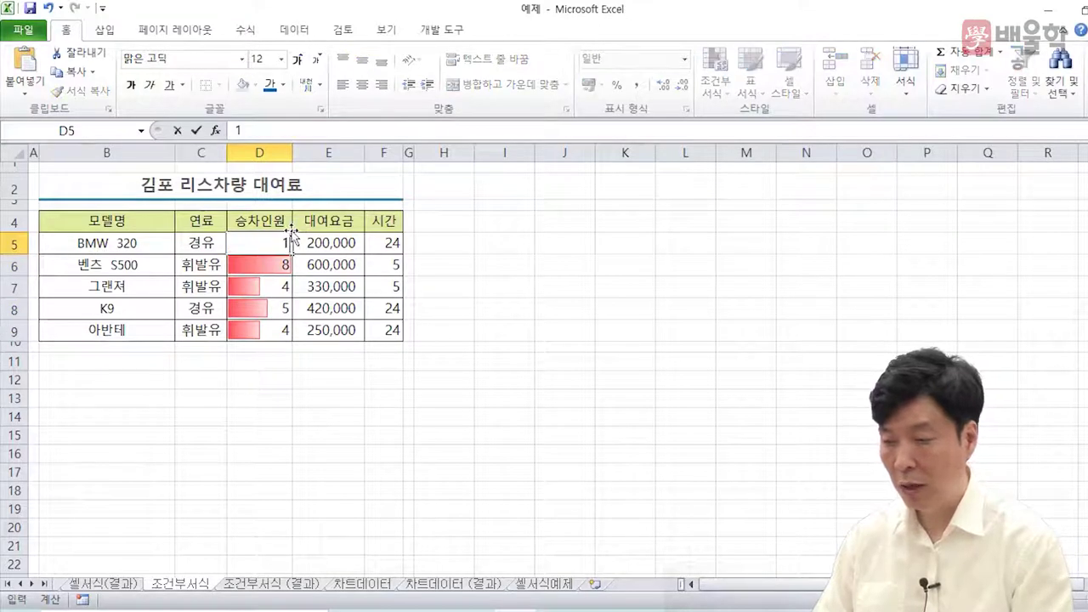
{"action": "key", "text": "Return"}
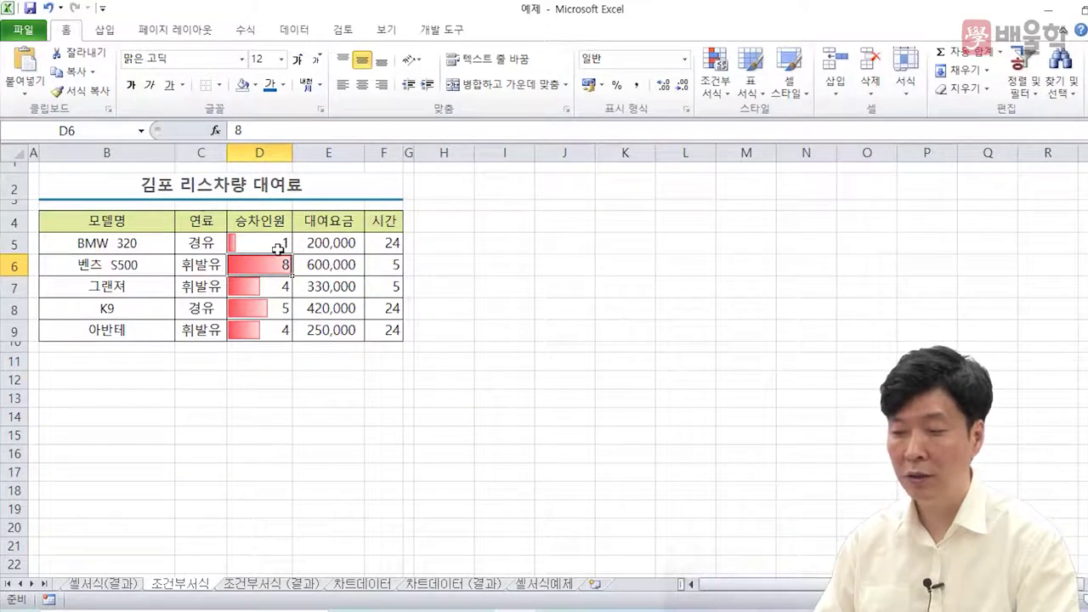
{"action": "left_click_drag", "start_coordinate": [254, 238], "coordinate": [254, 317]}
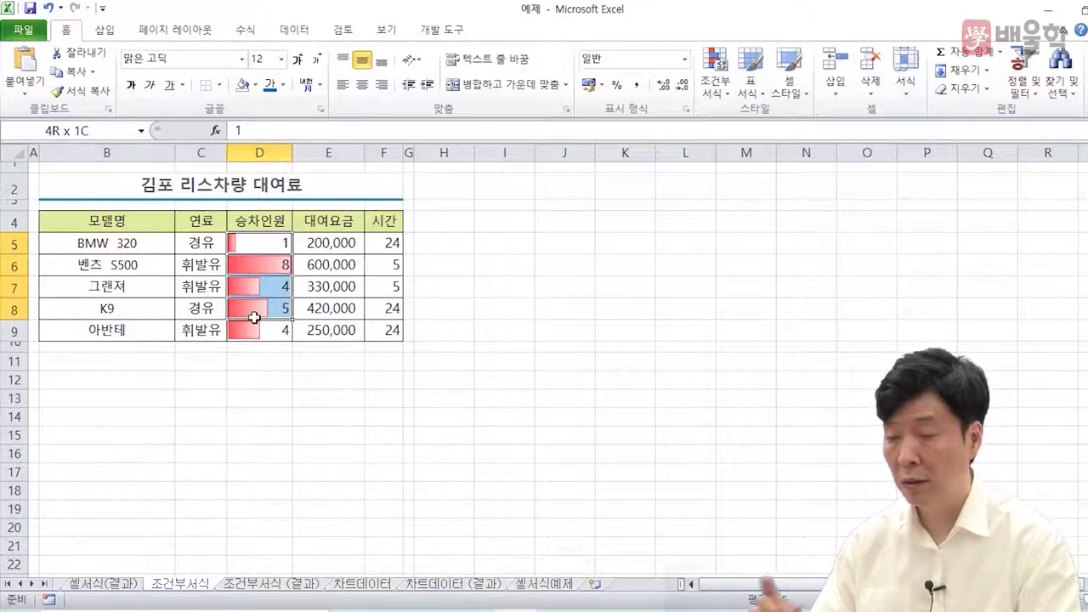
{"action": "left_click_drag", "start_coordinate": [254, 316], "coordinate": [255, 316]}
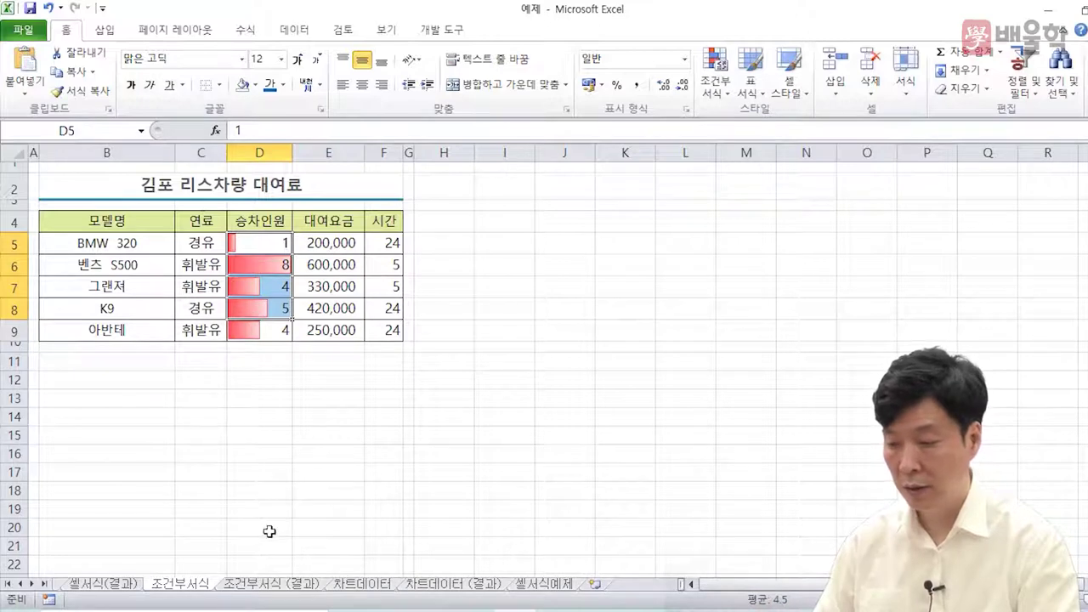
- Examine the 대여요금 column's formatting on the 조건부서식 (결과) sheet and go back to the 조건부서식 sheet
{"action": "left_click", "coordinate": [285, 585]}
{"action": "left_click_drag", "start_coordinate": [332, 242], "coordinate": [325, 312]}
{"action": "left_click", "coordinate": [296, 344]}
{"action": "left_click", "coordinate": [326, 245]}
{"action": "left_click_drag", "start_coordinate": [326, 245], "coordinate": [327, 312]}
{"action": "left_click", "coordinate": [349, 246]}
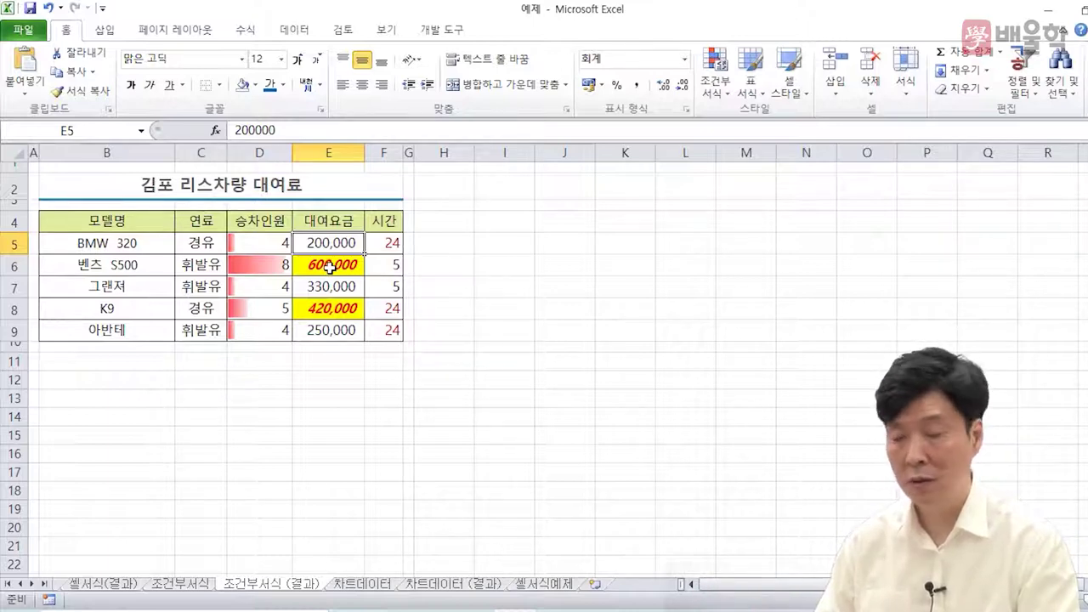
{"action": "left_click", "coordinate": [179, 586]}
{"action": "left_click", "coordinate": [282, 380]}
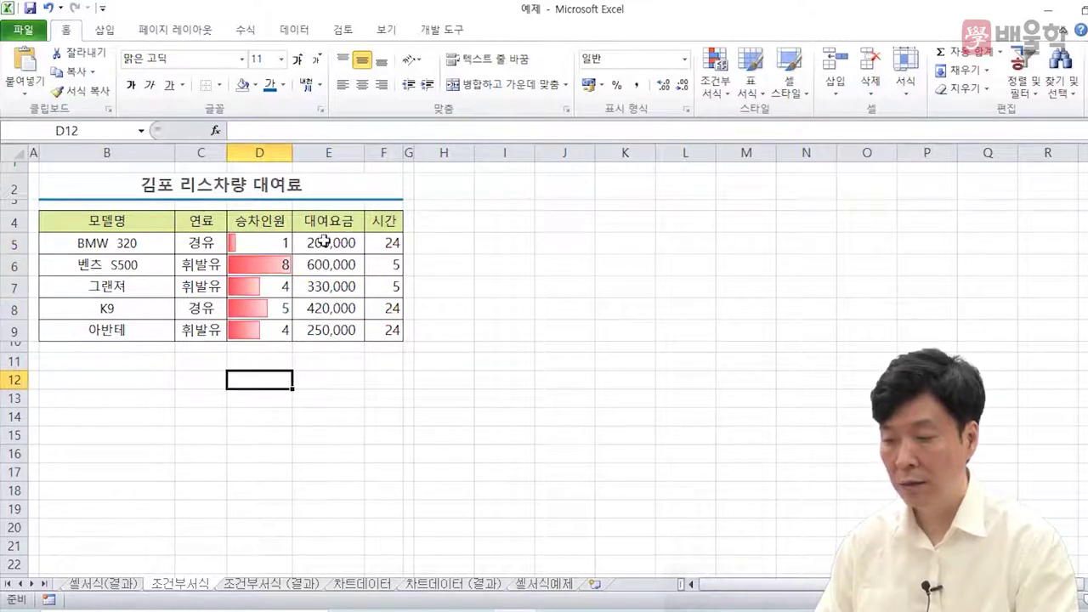
- Create a 보다 큼 highlight rule for the 대여요금 values in E5:E9 with threshold 400,000 and a custom format
{"action": "left_click_drag", "start_coordinate": [324, 241], "coordinate": [321, 330]}
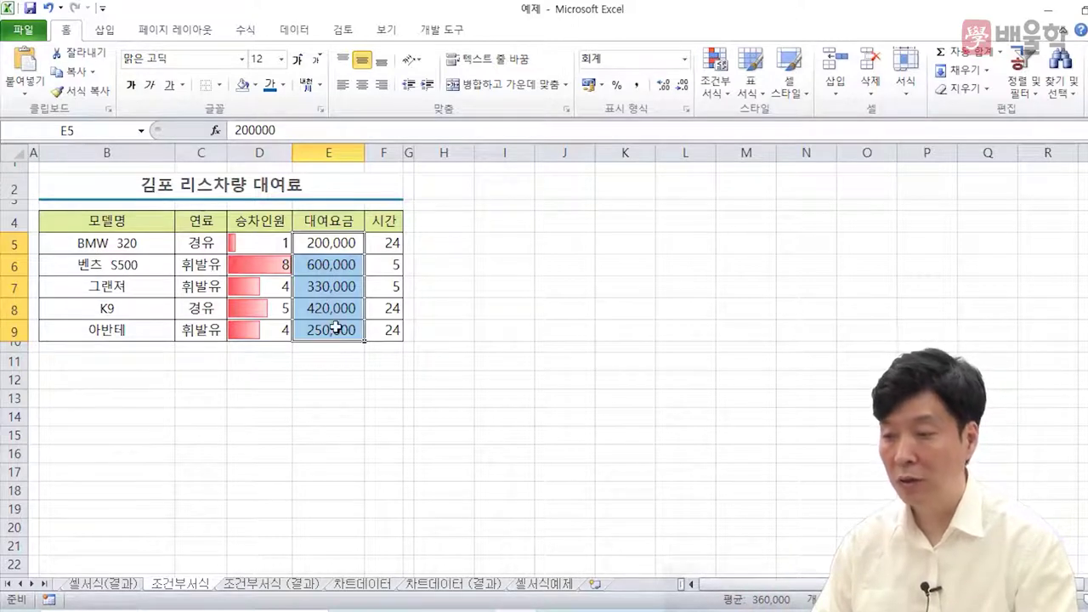
{"action": "left_click", "coordinate": [723, 100]}
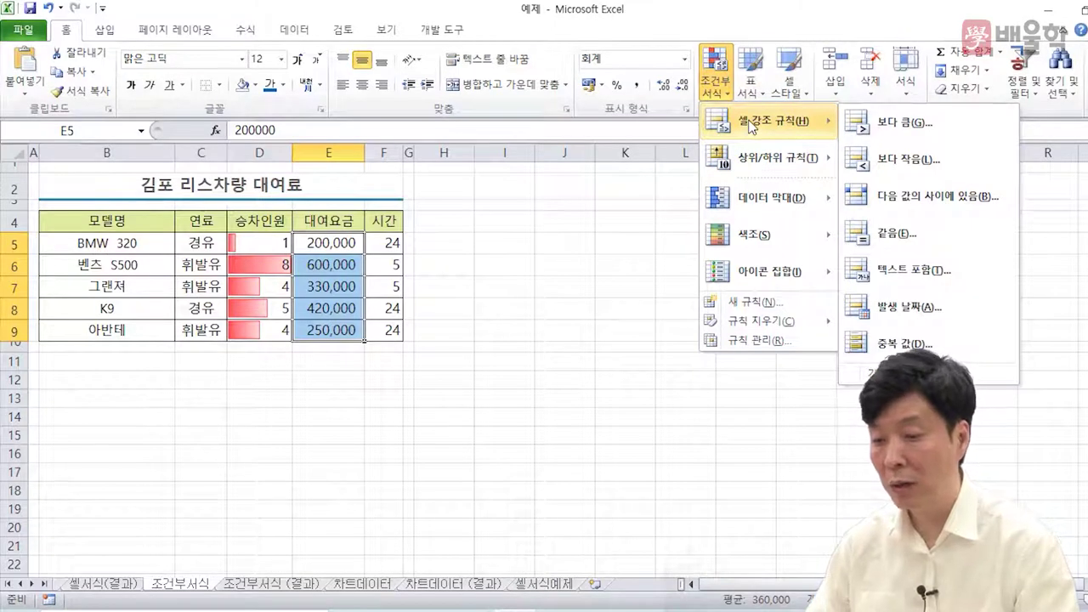
{"action": "left_click", "coordinate": [901, 129]}
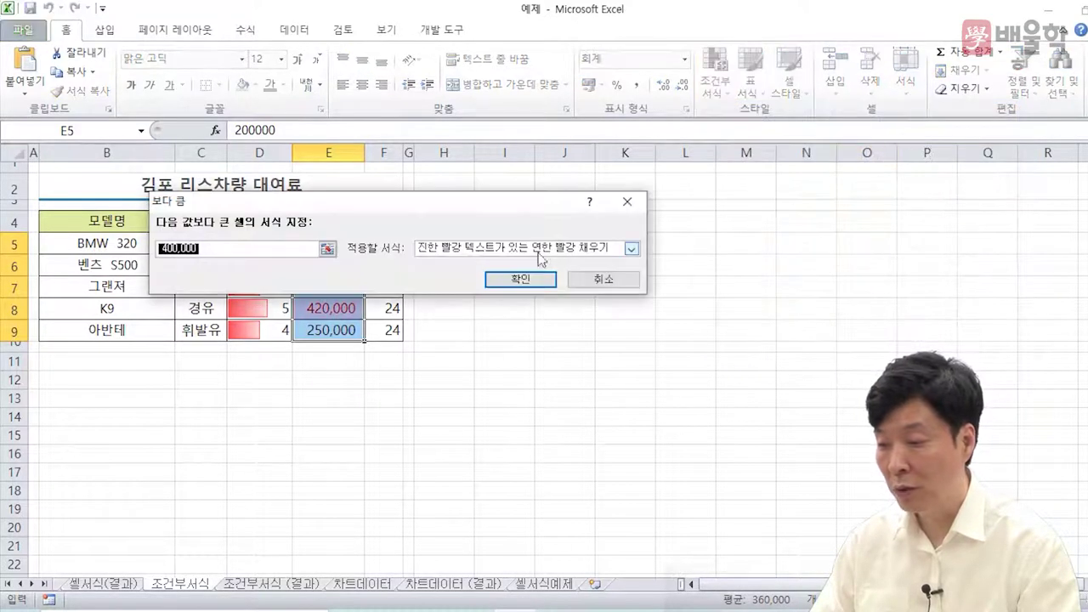
{"action": "left_click_drag", "start_coordinate": [462, 210], "coordinate": [746, 216]}
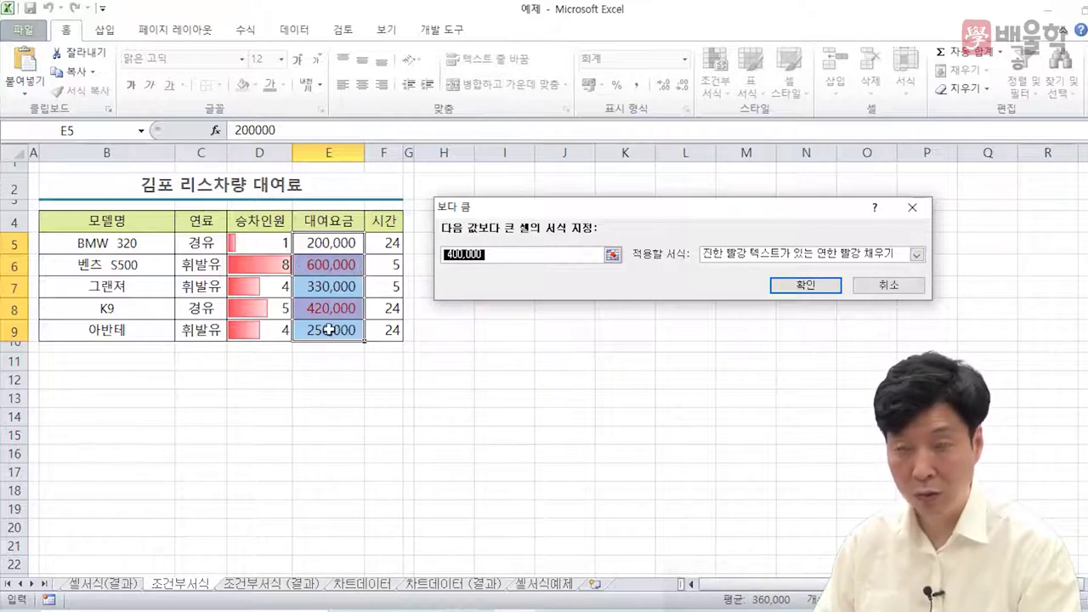
{"action": "left_click", "coordinate": [719, 254]}
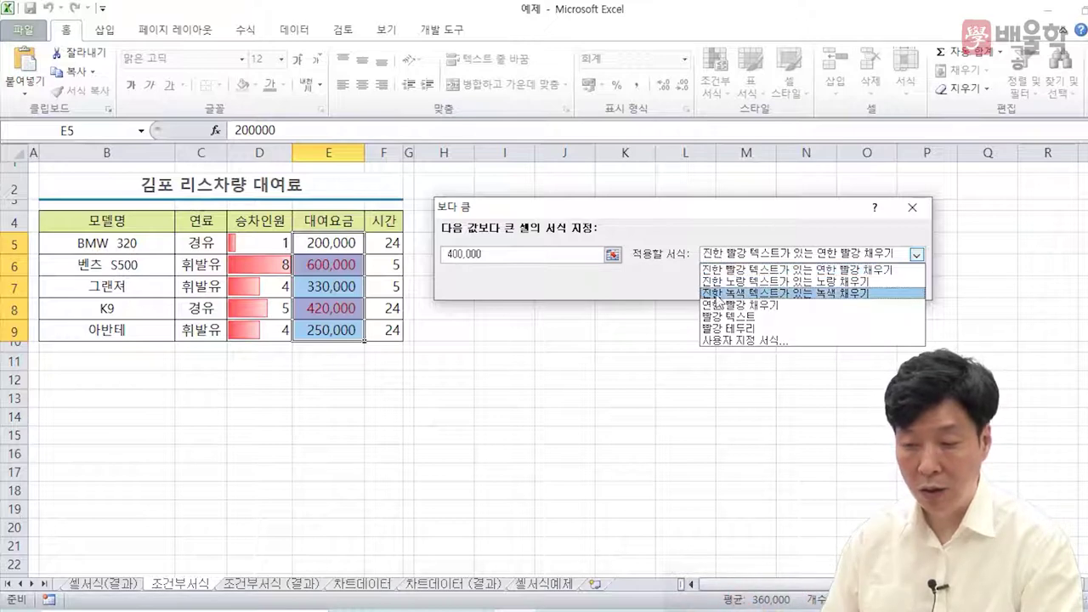
{"action": "left_click", "coordinate": [716, 340]}
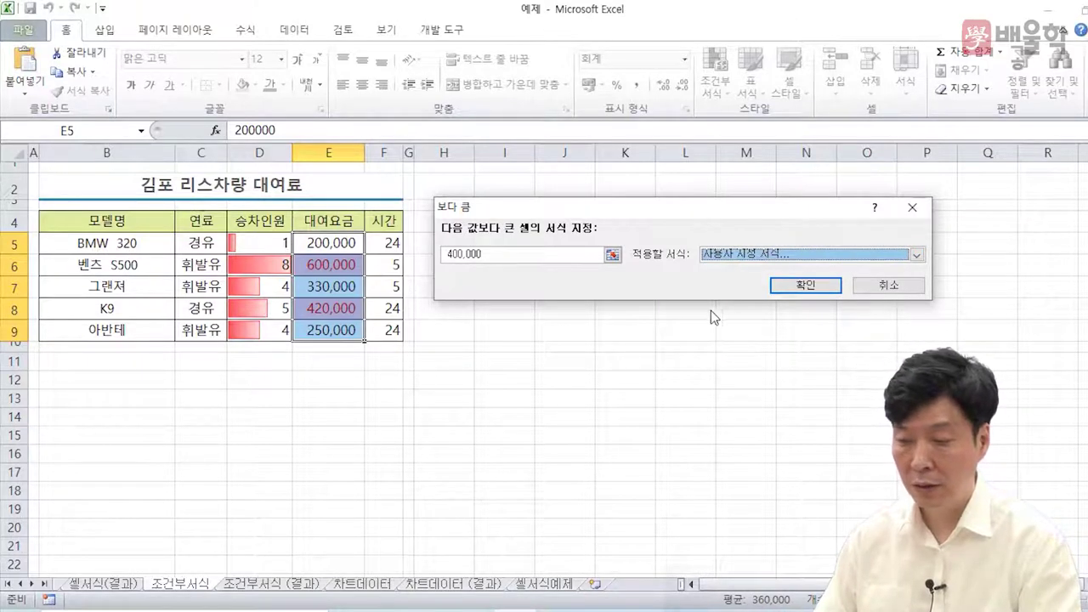
- Give the rule's custom format a red font and a yellow fill, and apply the rule
{"action": "left_click_drag", "start_coordinate": [329, 54], "coordinate": [612, 143]}
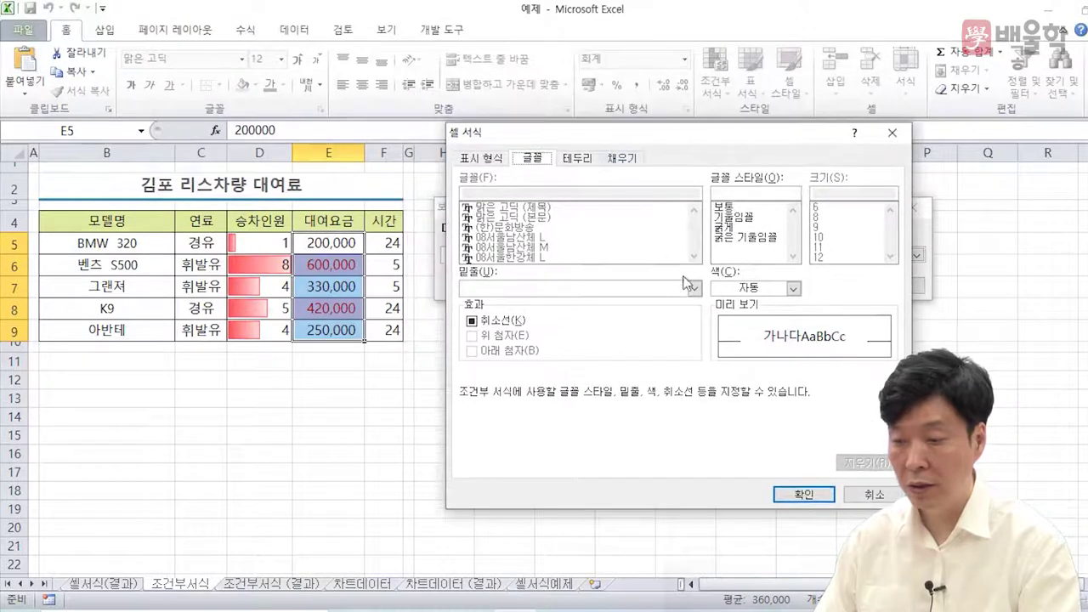
{"action": "left_click", "coordinate": [729, 289]}
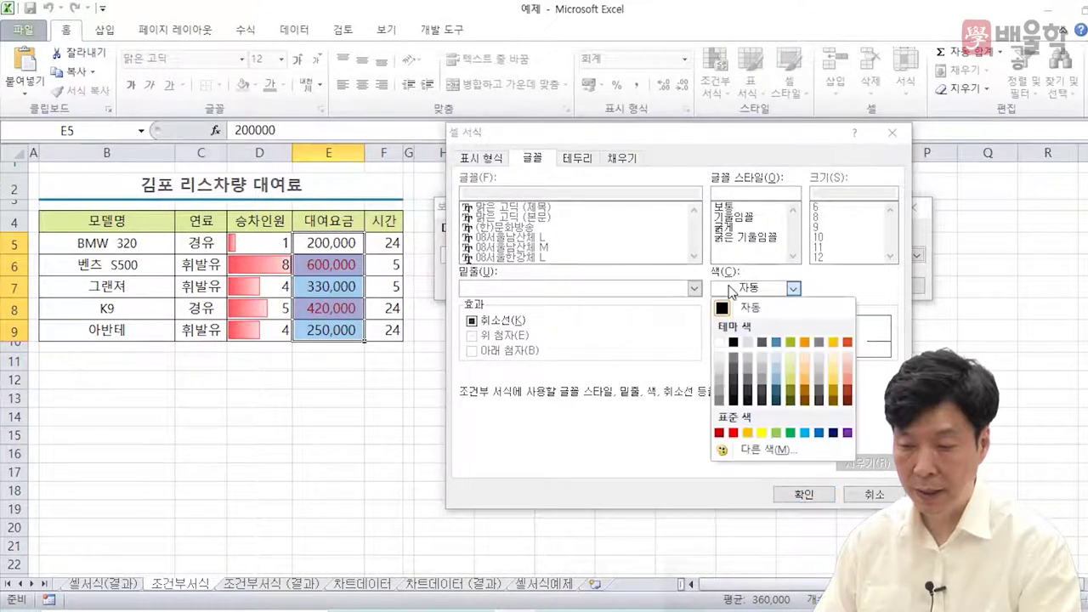
{"action": "left_click", "coordinate": [734, 433]}
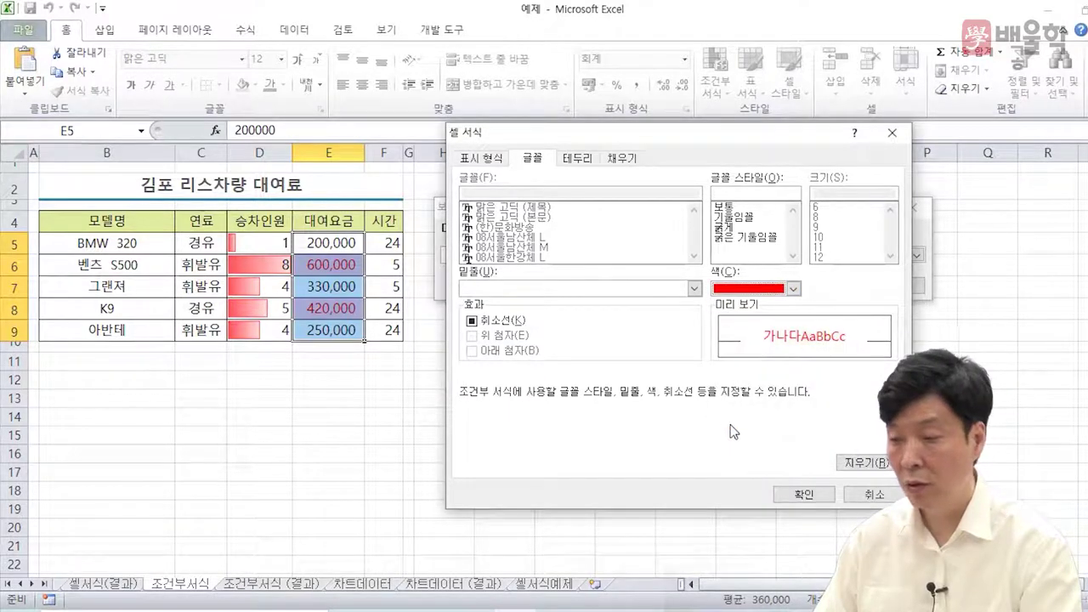
{"action": "left_click", "coordinate": [621, 158]}
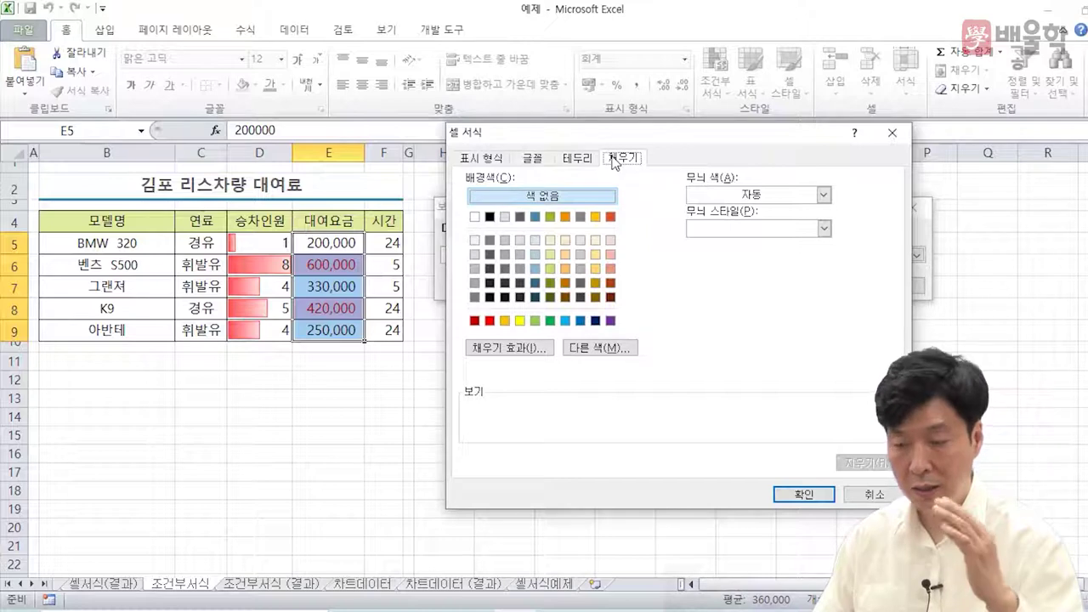
{"action": "left_click", "coordinate": [522, 322]}
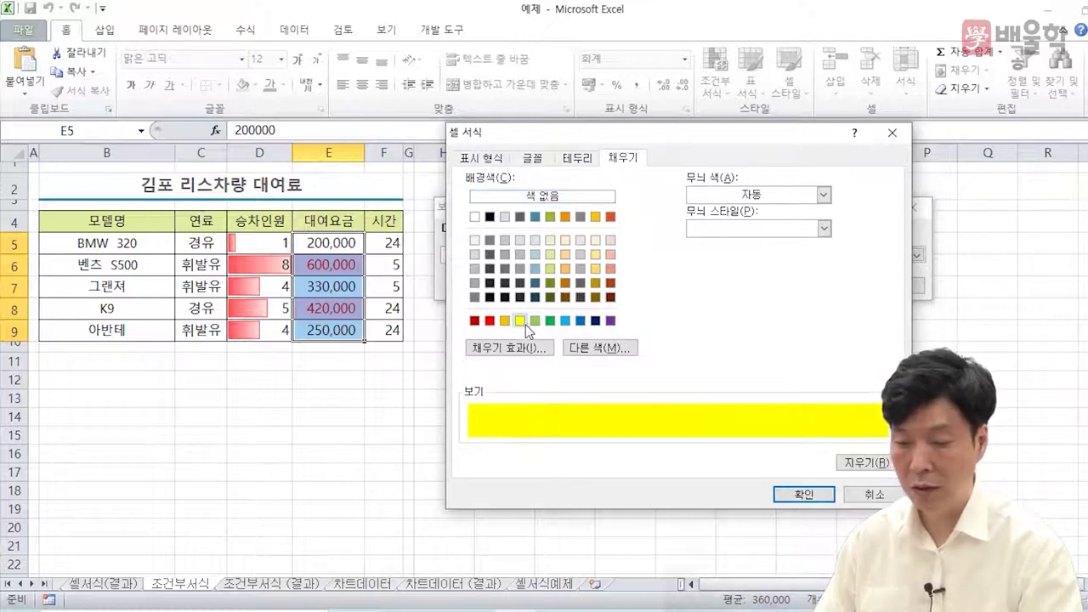
{"action": "left_click", "coordinate": [781, 494]}
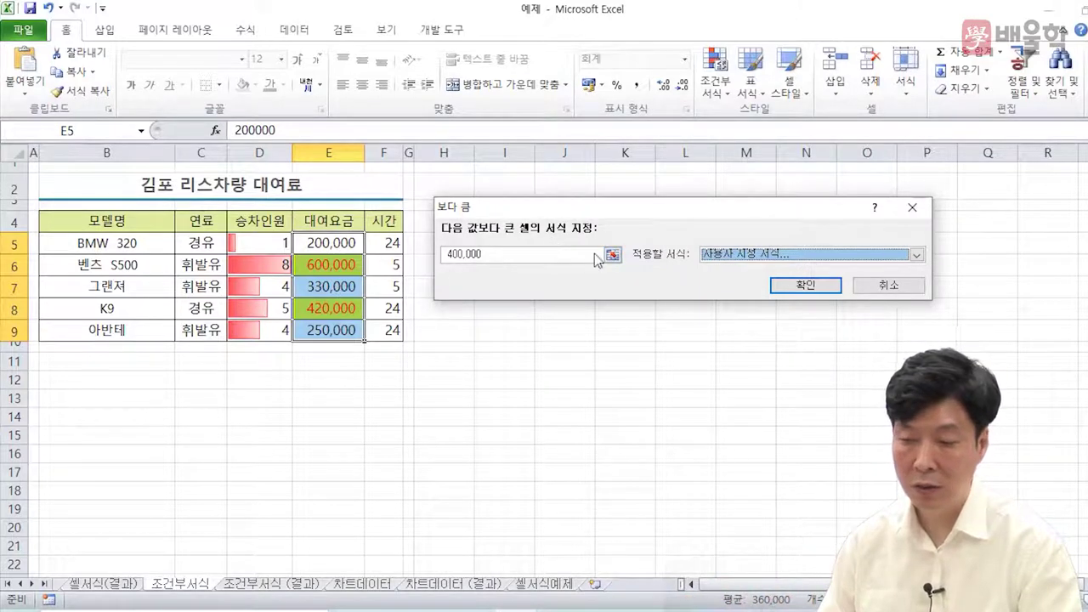
{"action": "left_click", "coordinate": [816, 287]}
{"action": "left_click", "coordinate": [374, 435]}
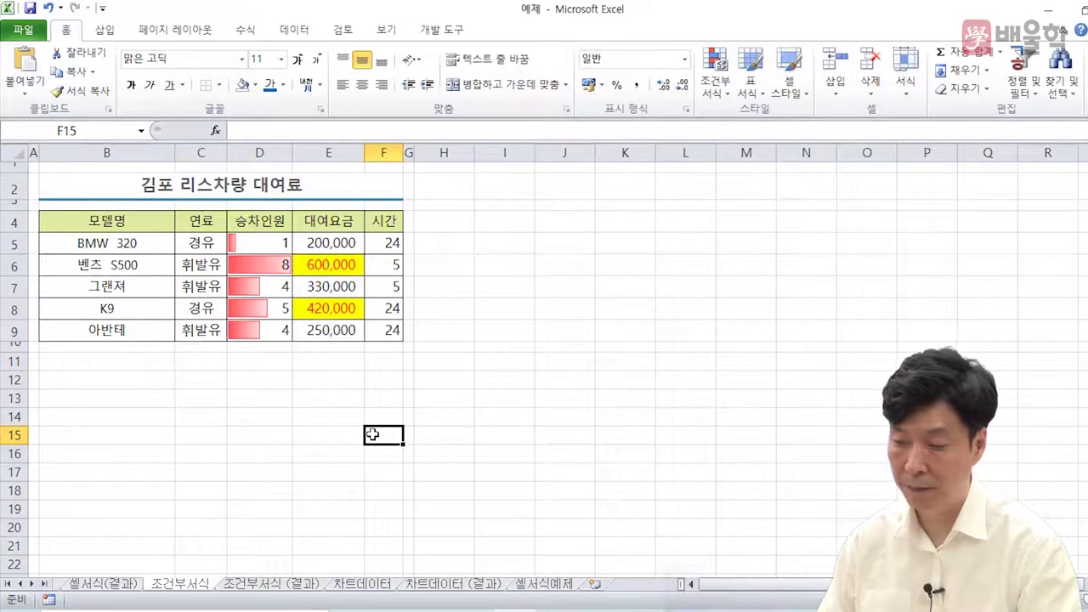
{"action": "left_click_drag", "start_coordinate": [313, 241], "coordinate": [327, 332]}
{"action": "left_click", "coordinate": [332, 398]}
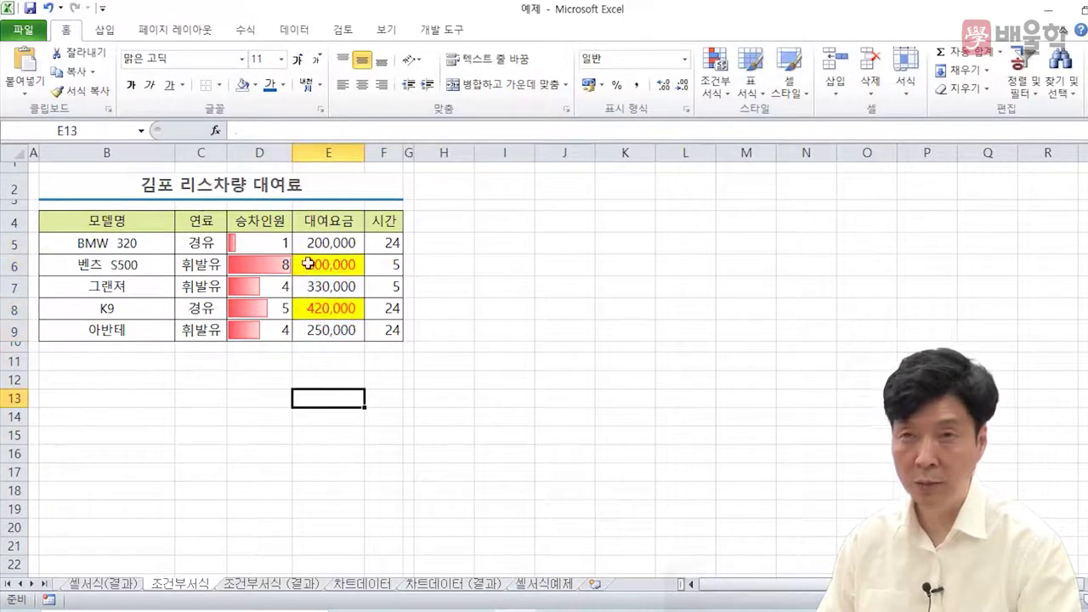
{"action": "left_click", "coordinate": [322, 314]}
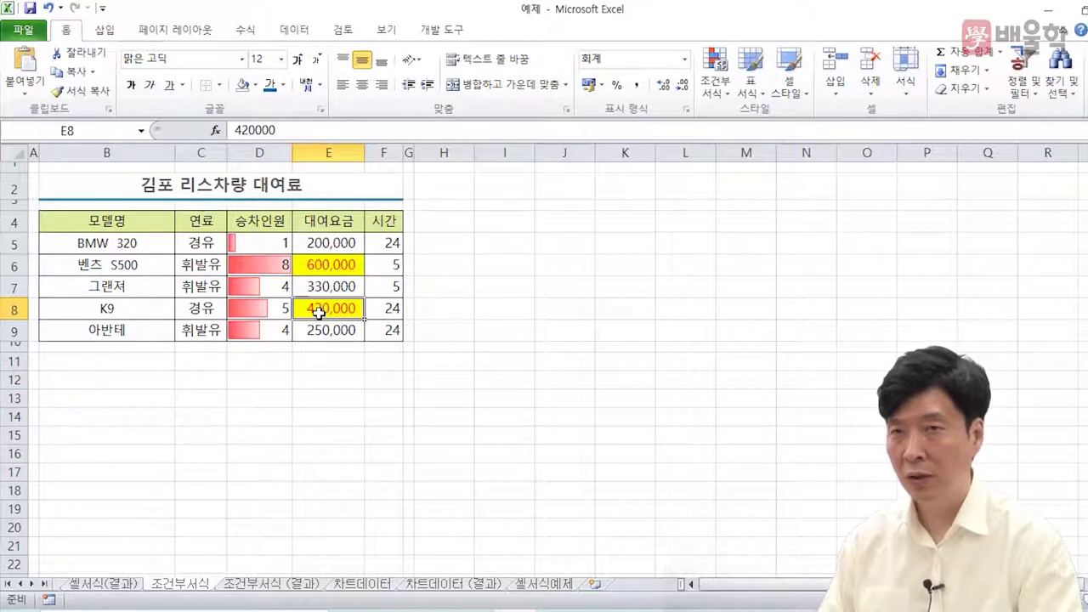
{"action": "left_click_drag", "start_coordinate": [323, 246], "coordinate": [325, 325]}
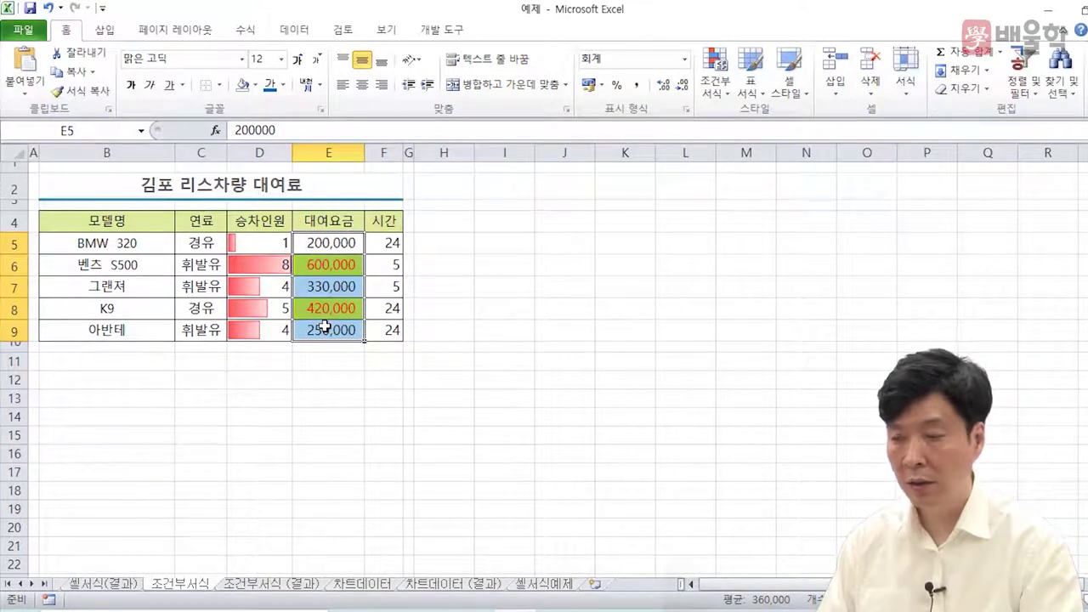
- Clear the conditional formatting rules from the selected 승차인원 and 대여요금 cells D5:E9
{"action": "left_click_drag", "start_coordinate": [255, 240], "coordinate": [358, 326]}
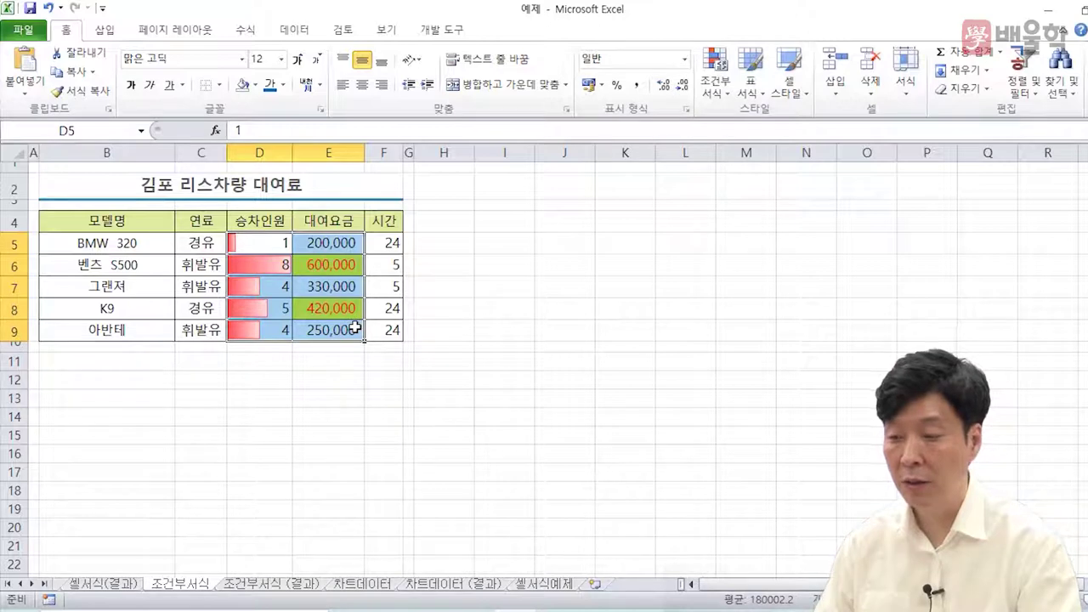
{"action": "left_click", "coordinate": [723, 87]}
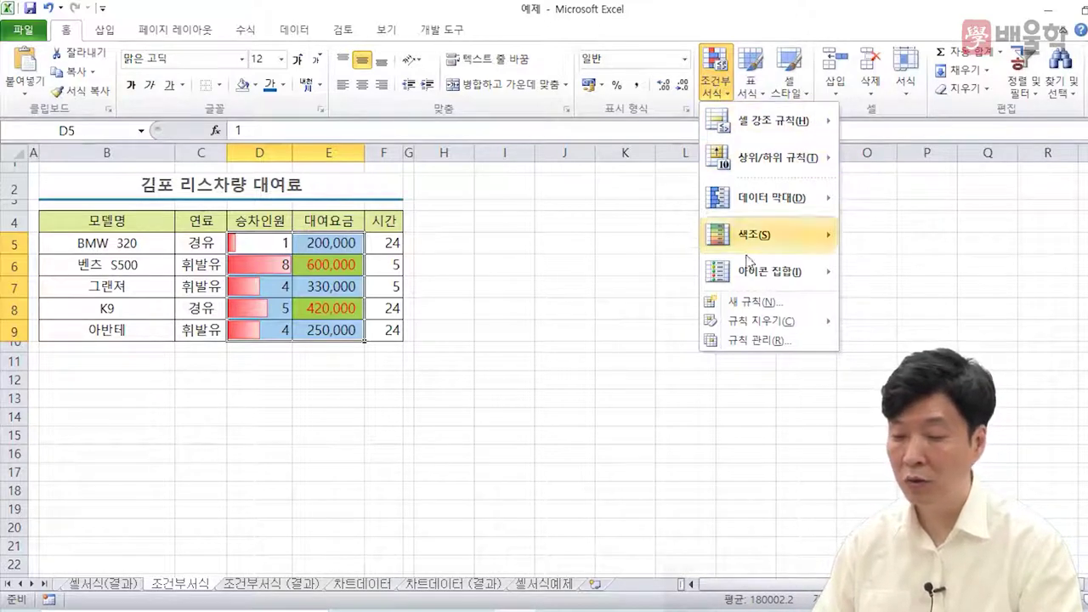
{"action": "mouse_move", "coordinate": [768, 323]}
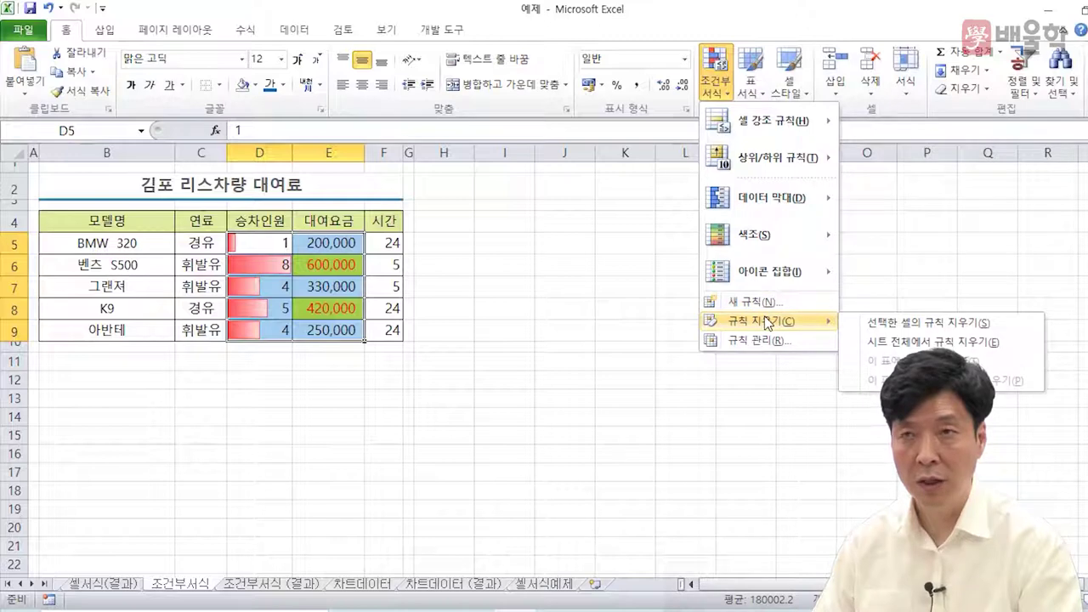
{"action": "left_click", "coordinate": [895, 330]}
{"action": "left_click", "coordinate": [333, 395]}
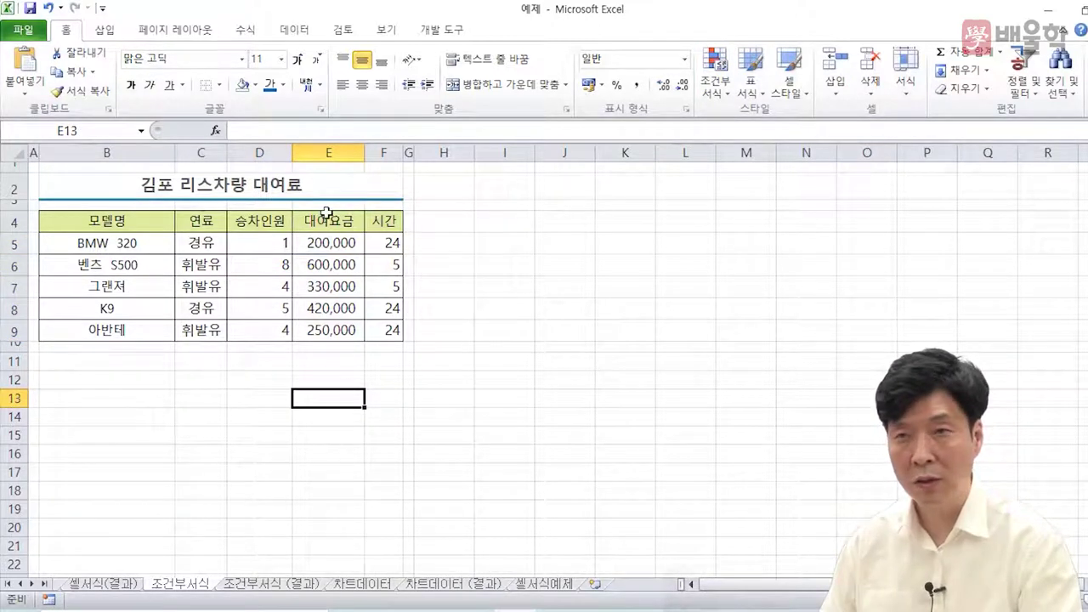
{"action": "left_click", "coordinate": [325, 259]}
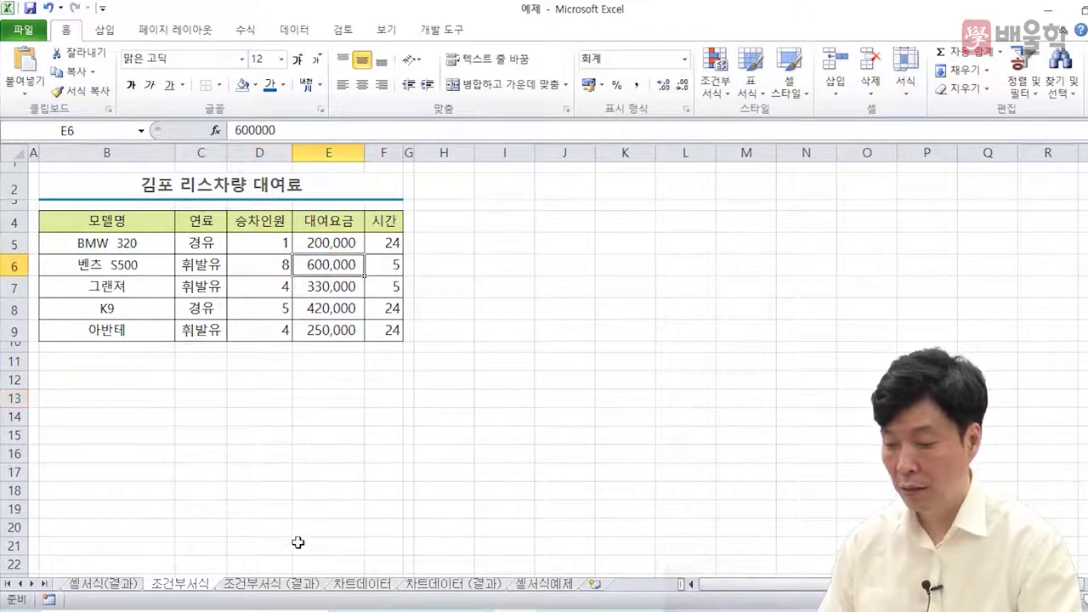
- Examine the 시간 column's formatting on the 조건부서식 (결과) sheet and go back to the 조건부서식 sheet
{"action": "left_click", "coordinate": [283, 585]}
{"action": "left_click", "coordinate": [371, 398]}
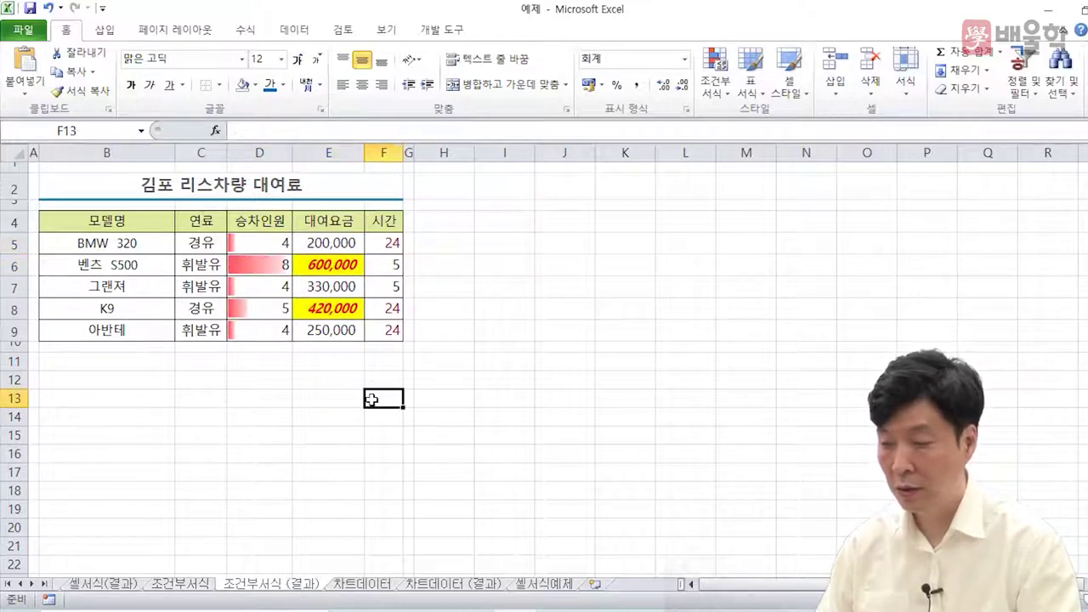
{"action": "left_click", "coordinate": [377, 243]}
{"action": "left_click", "coordinate": [380, 306]}
{"action": "left_click", "coordinate": [384, 328]}
{"action": "left_click", "coordinate": [386, 242]}
{"action": "left_click", "coordinate": [387, 310]}
{"action": "left_click", "coordinate": [388, 329]}
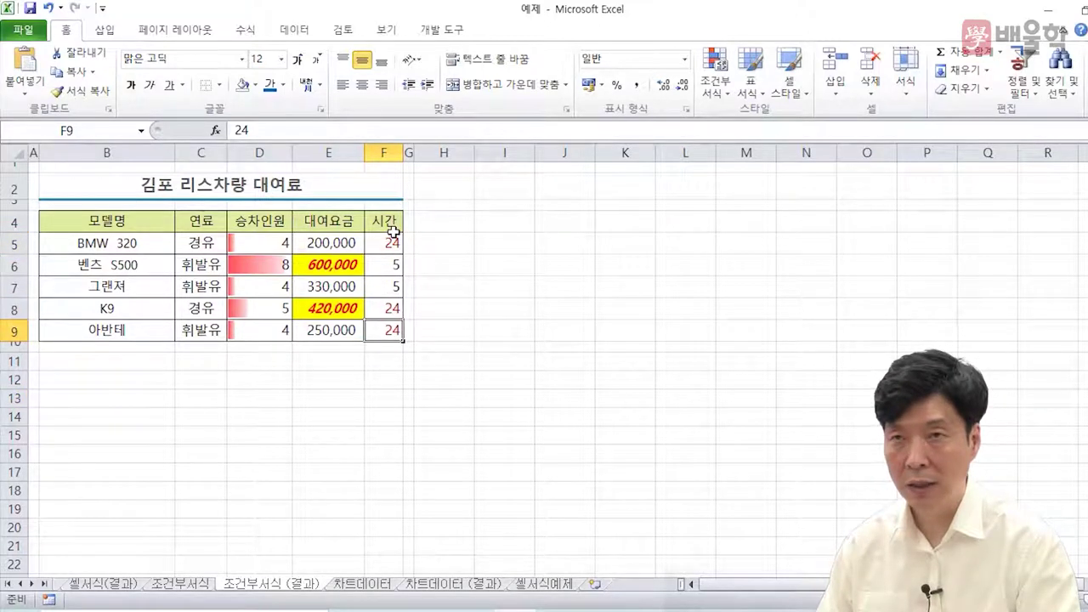
{"action": "left_click", "coordinate": [190, 586]}
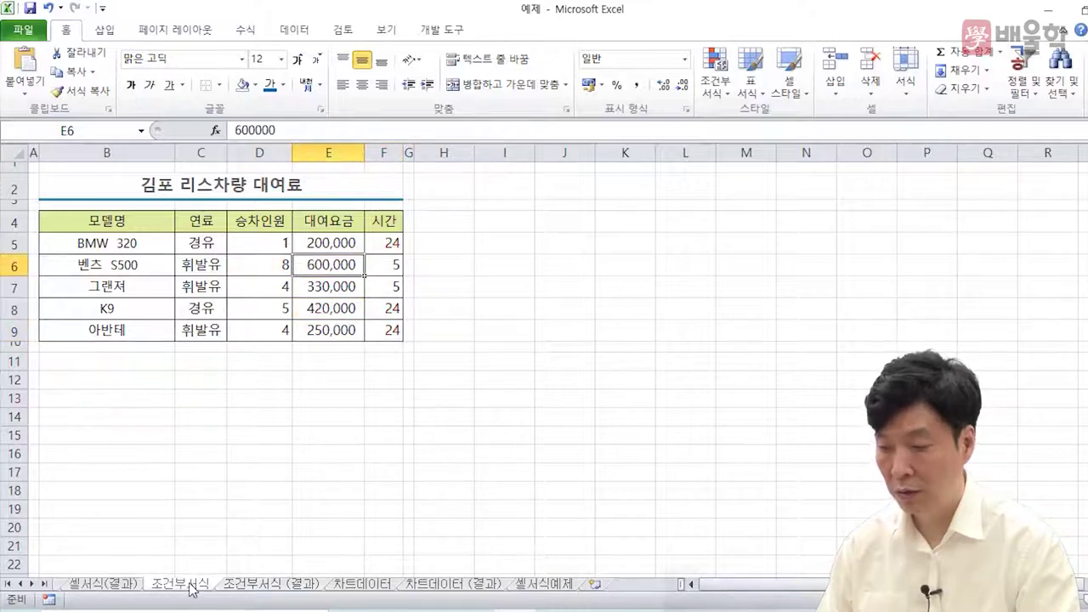
- Apply a 같음 highlight rule to the 시간 values in F5:F9 for values equal to 24 with the 빨강 텍스트 format
{"action": "left_click", "coordinate": [302, 451]}
{"action": "left_click_drag", "start_coordinate": [377, 241], "coordinate": [386, 323]}
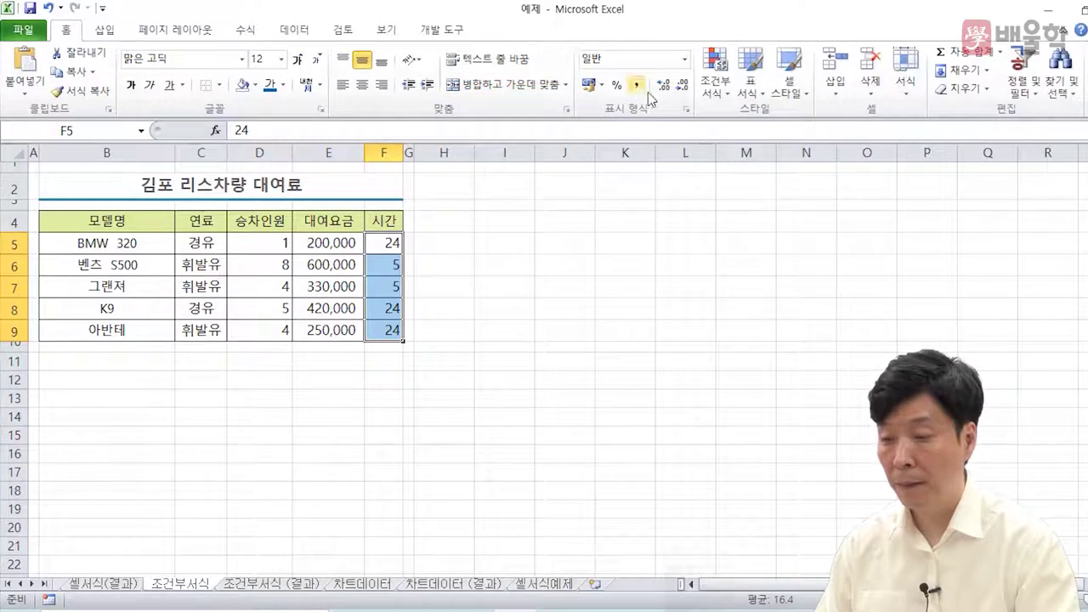
{"action": "left_click", "coordinate": [714, 93]}
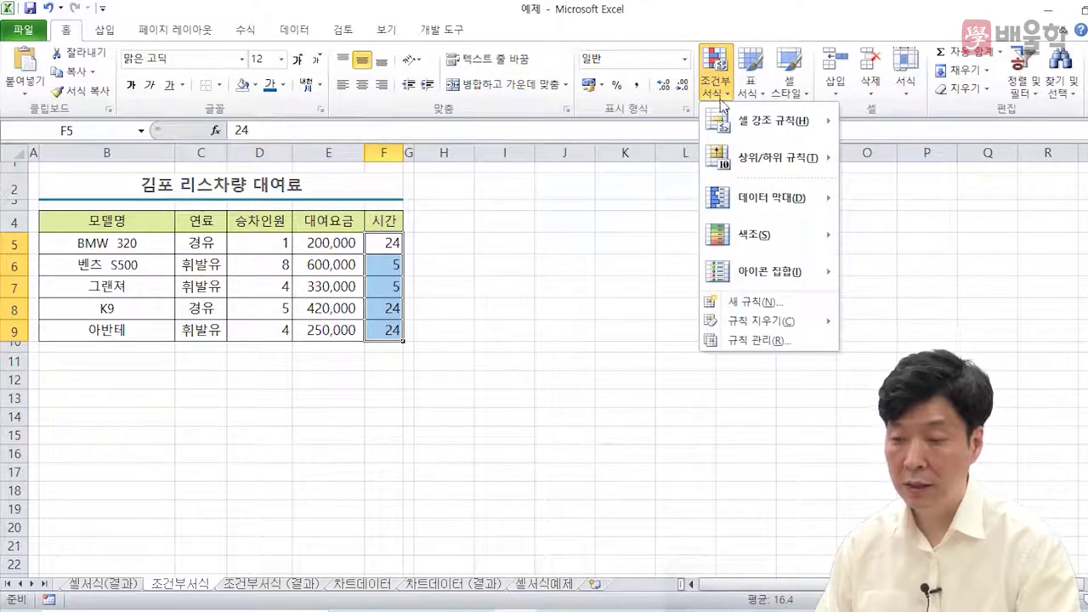
{"action": "mouse_move", "coordinate": [731, 125]}
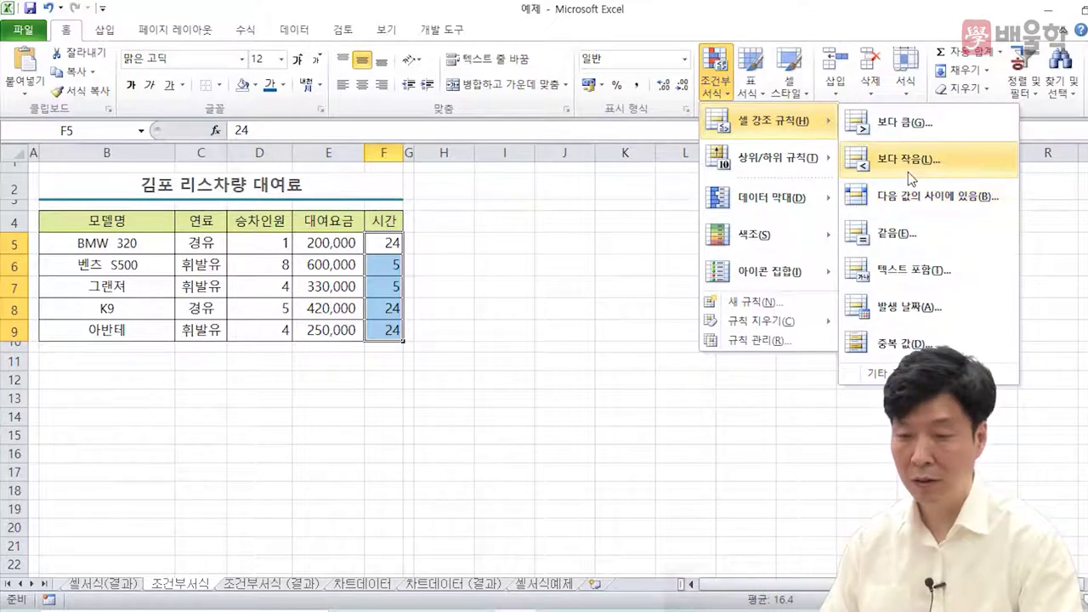
{"action": "left_click", "coordinate": [892, 238]}
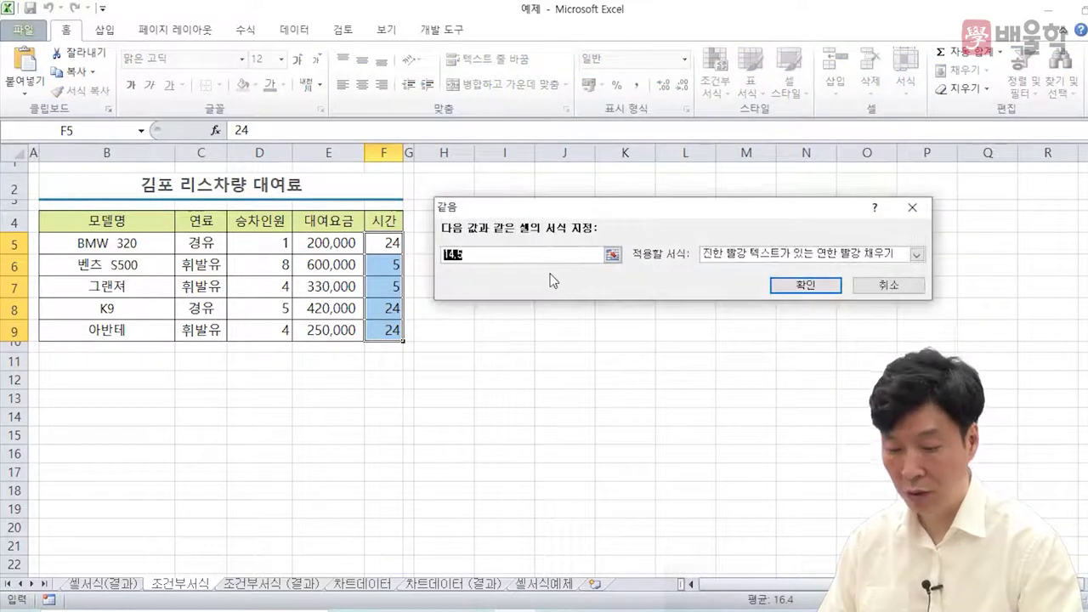
{"action": "type", "text": "24"}
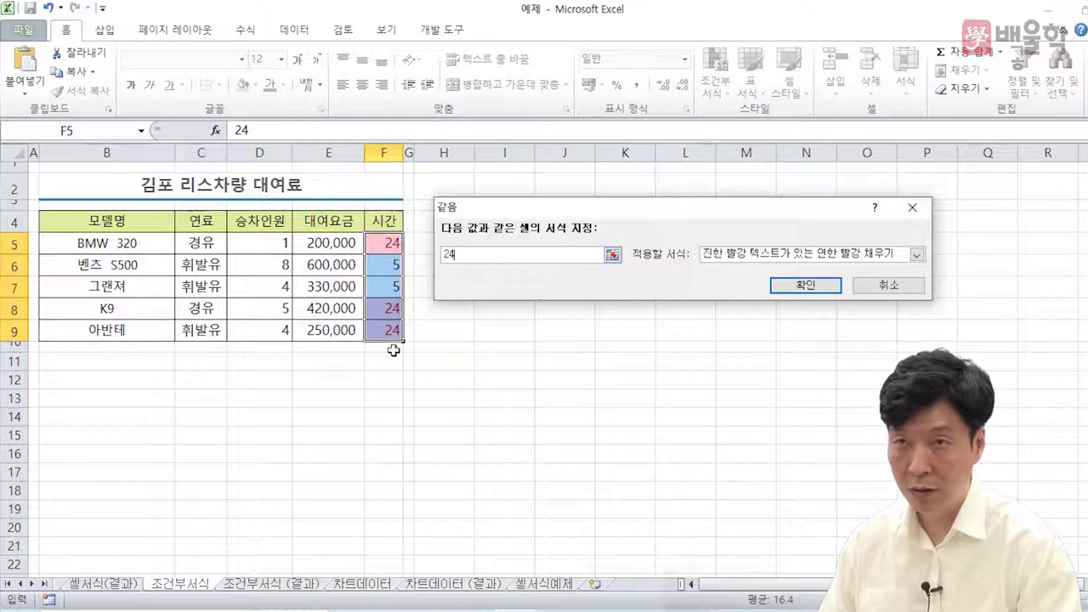
{"action": "left_click", "coordinate": [716, 261]}
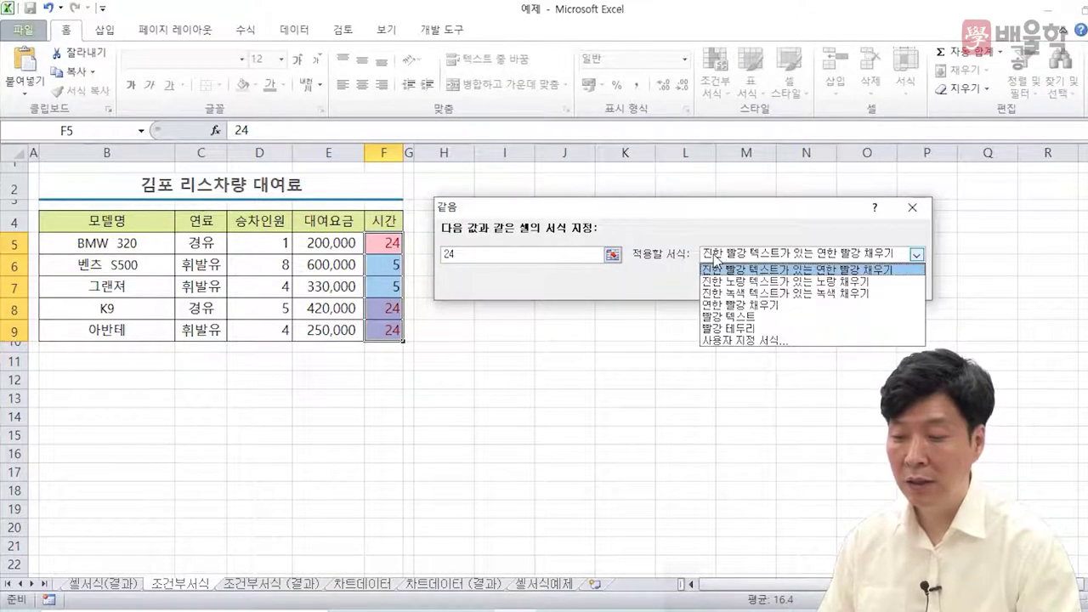
{"action": "left_click", "coordinate": [723, 316]}
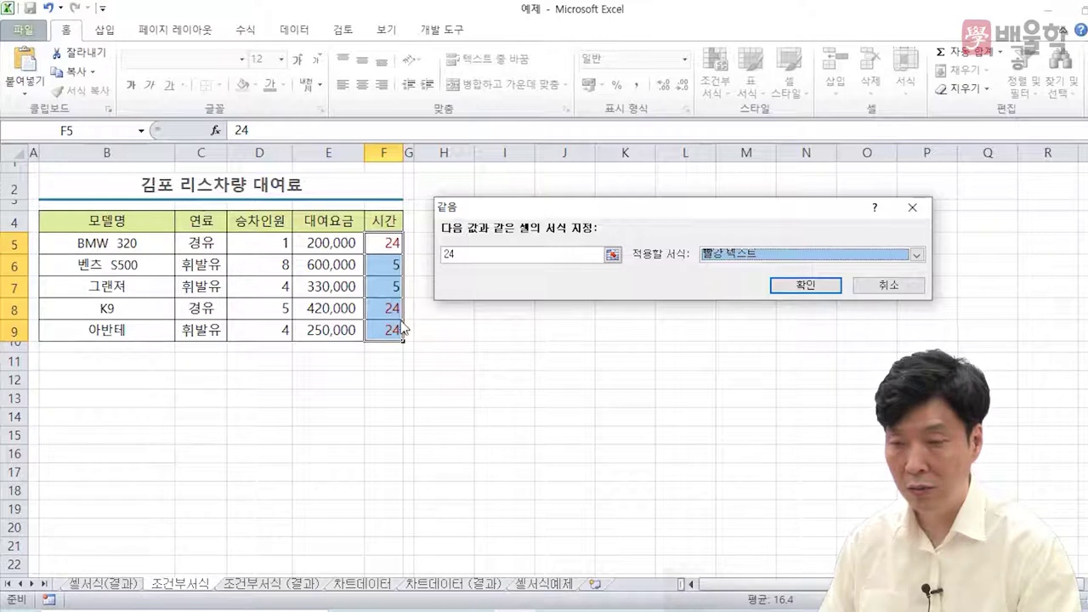
{"action": "left_click", "coordinate": [803, 285]}
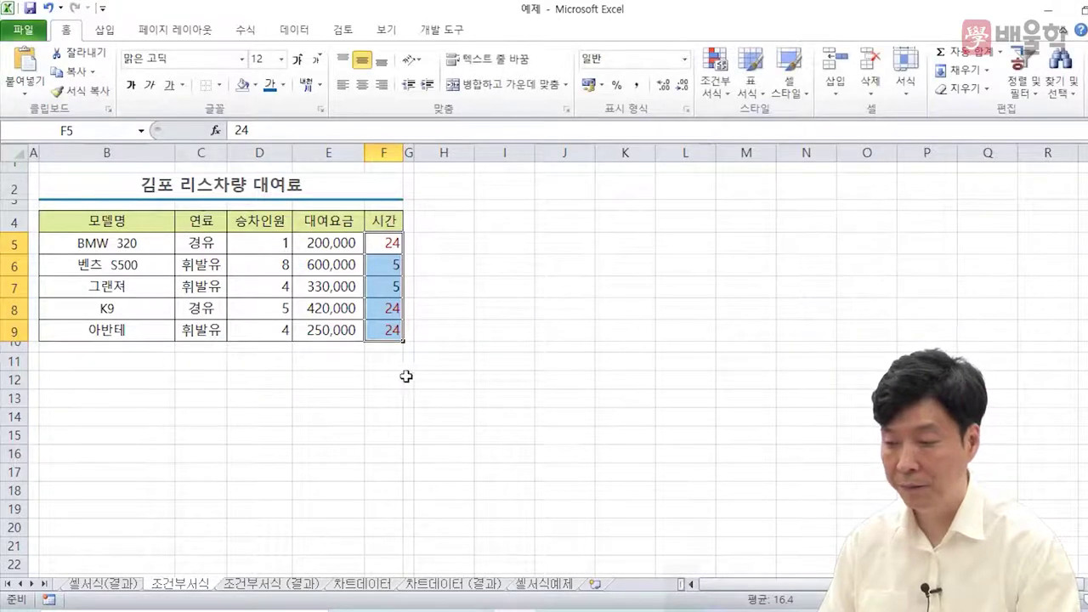
{"action": "left_click", "coordinate": [331, 378]}
{"action": "left_click", "coordinate": [395, 245]}
{"action": "left_click", "coordinate": [385, 313]}
{"action": "left_click", "coordinate": [387, 327]}
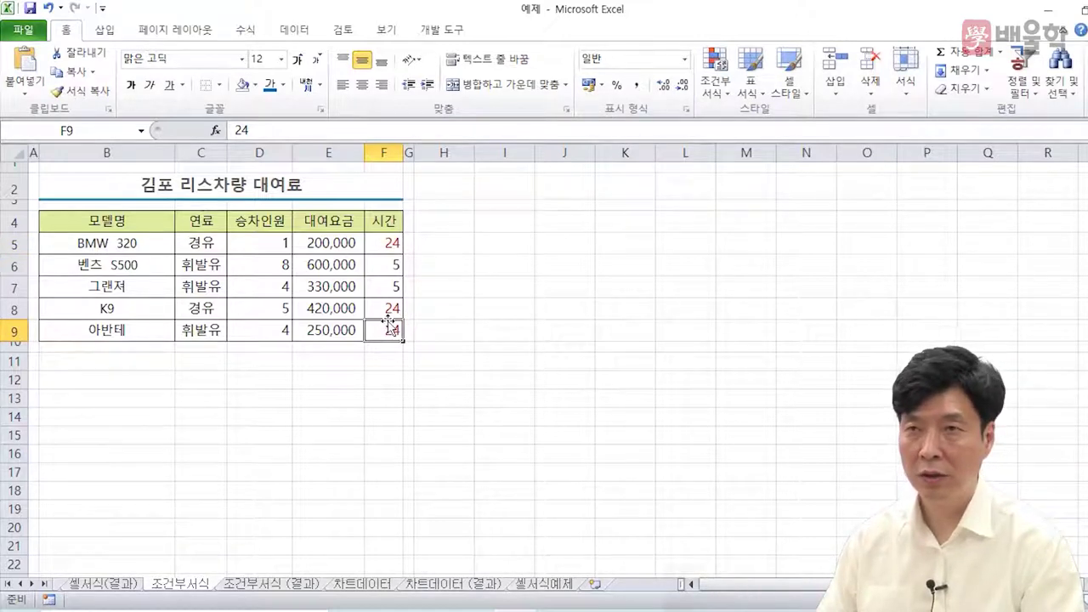
- Clear the conditional formatting rules from the 시간 cells F5:F9
{"action": "left_click_drag", "start_coordinate": [380, 242], "coordinate": [384, 330]}
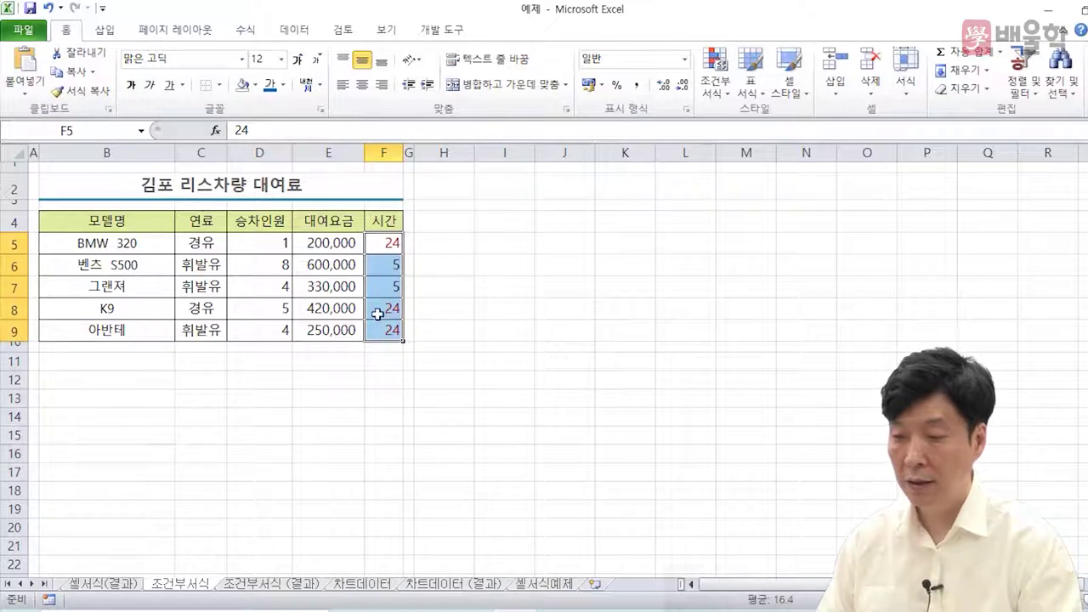
{"action": "left_click", "coordinate": [702, 98]}
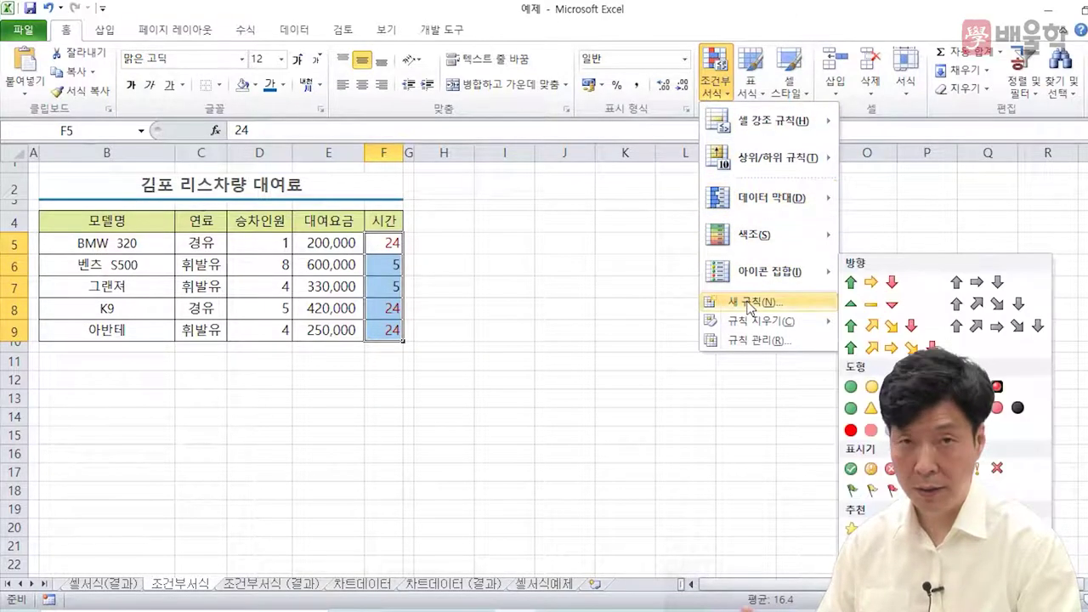
{"action": "mouse_move", "coordinate": [749, 322]}
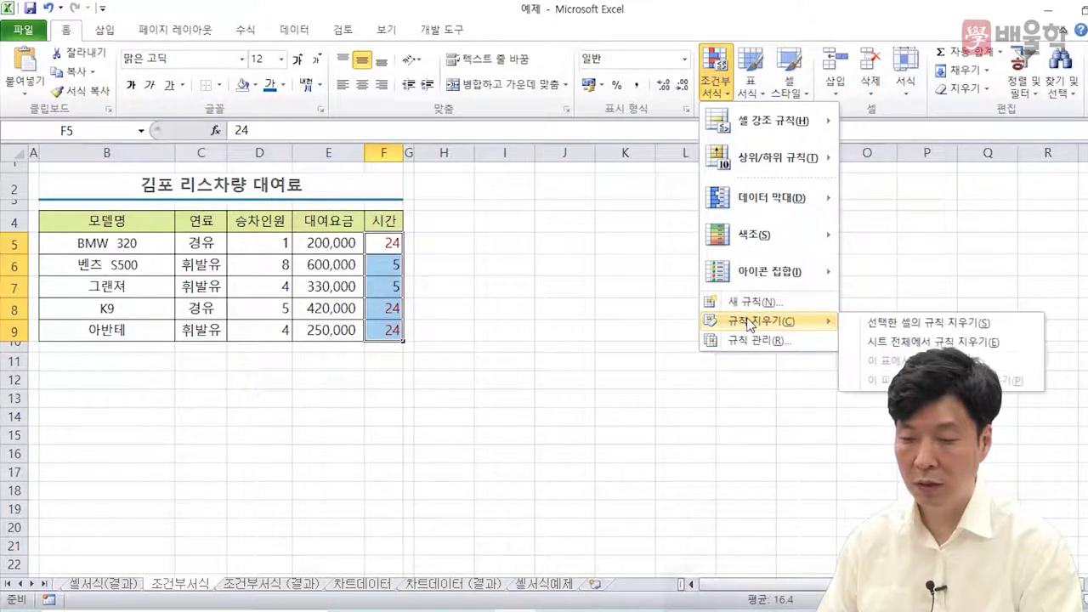
{"action": "left_click", "coordinate": [869, 326]}
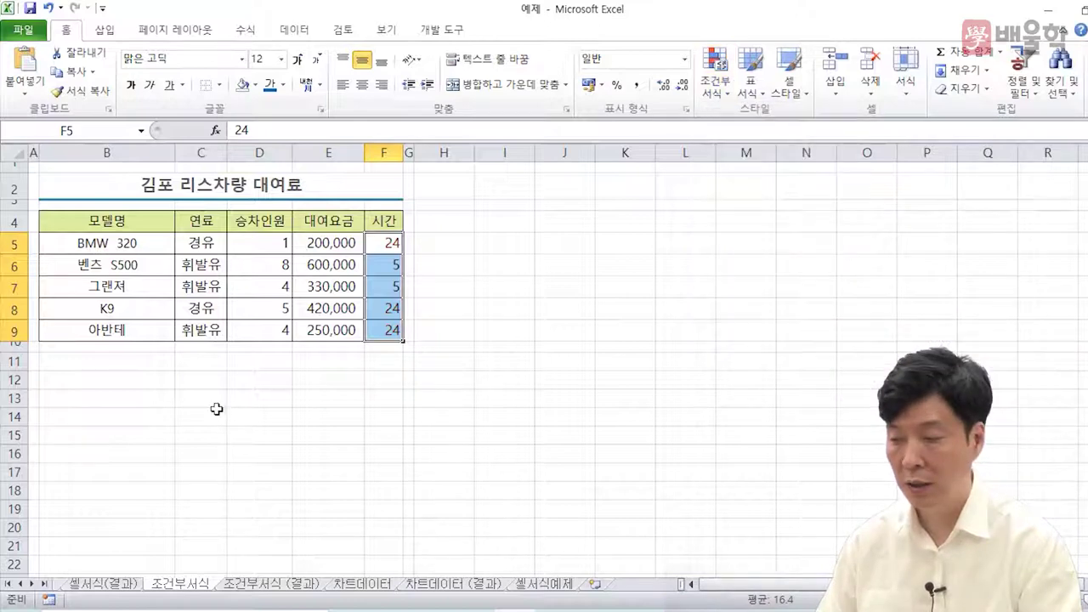
{"action": "left_click", "coordinate": [216, 411]}
{"action": "left_click", "coordinate": [168, 374]}
{"action": "left_click", "coordinate": [127, 274]}
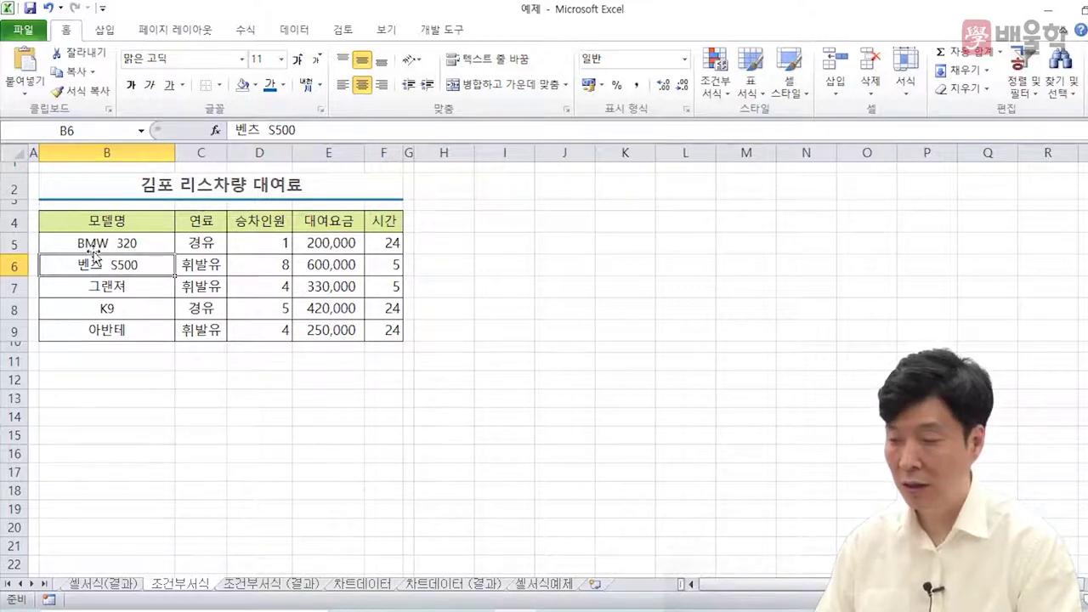
- Start a new conditional formatting rule for B5:F9 of the type 수식을 사용하여 서식을 지정할 셀 결정
{"action": "left_click_drag", "start_coordinate": [61, 244], "coordinate": [374, 327]}
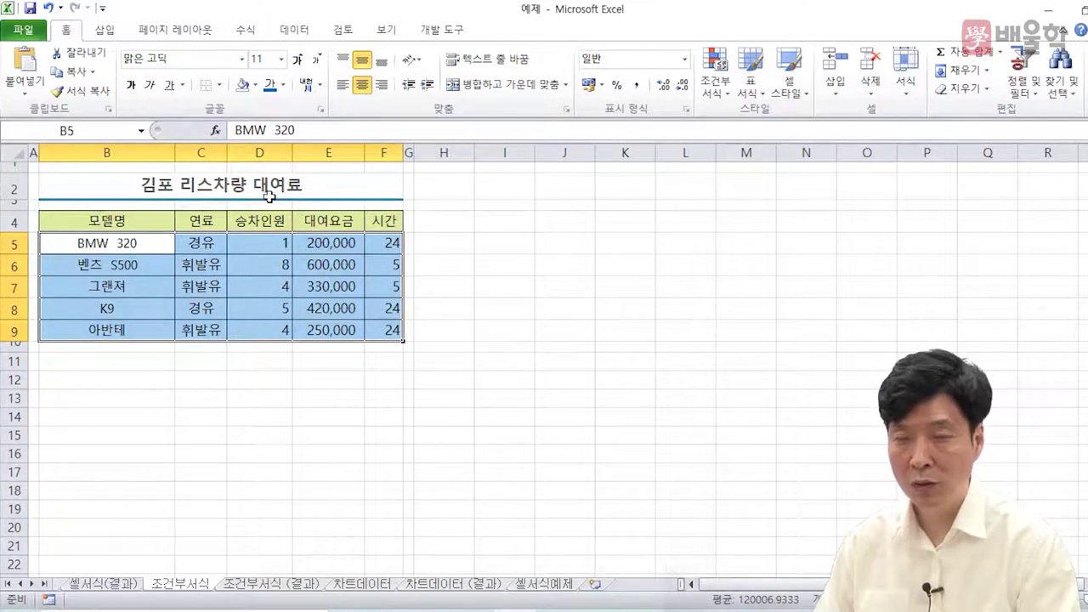
{"action": "left_click_drag", "start_coordinate": [71, 248], "coordinate": [379, 331]}
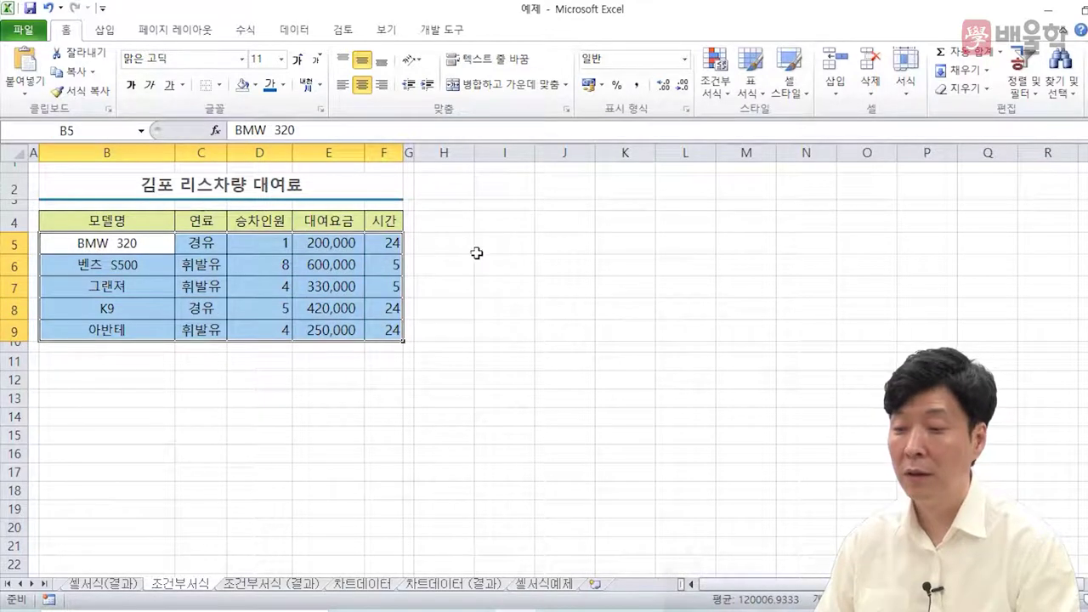
{"action": "left_click", "coordinate": [724, 96]}
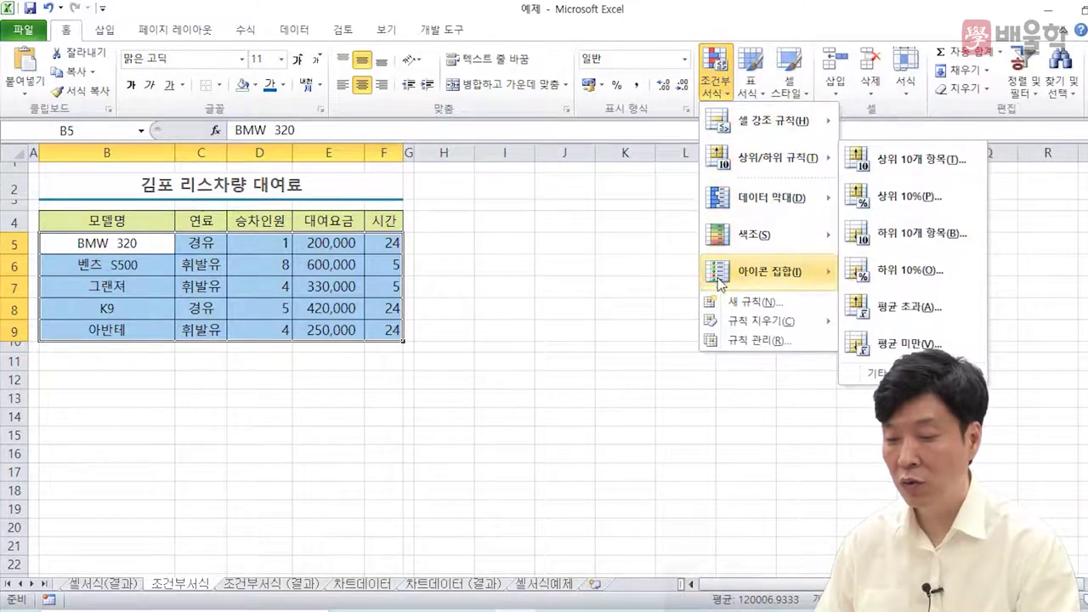
{"action": "left_click", "coordinate": [733, 305]}
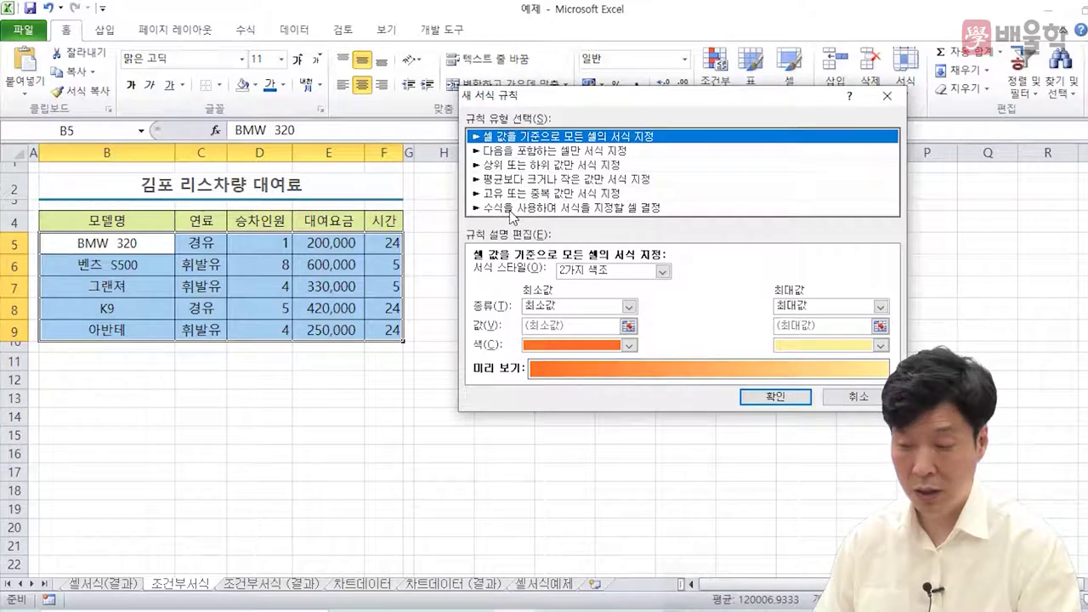
{"action": "left_click", "coordinate": [513, 209]}
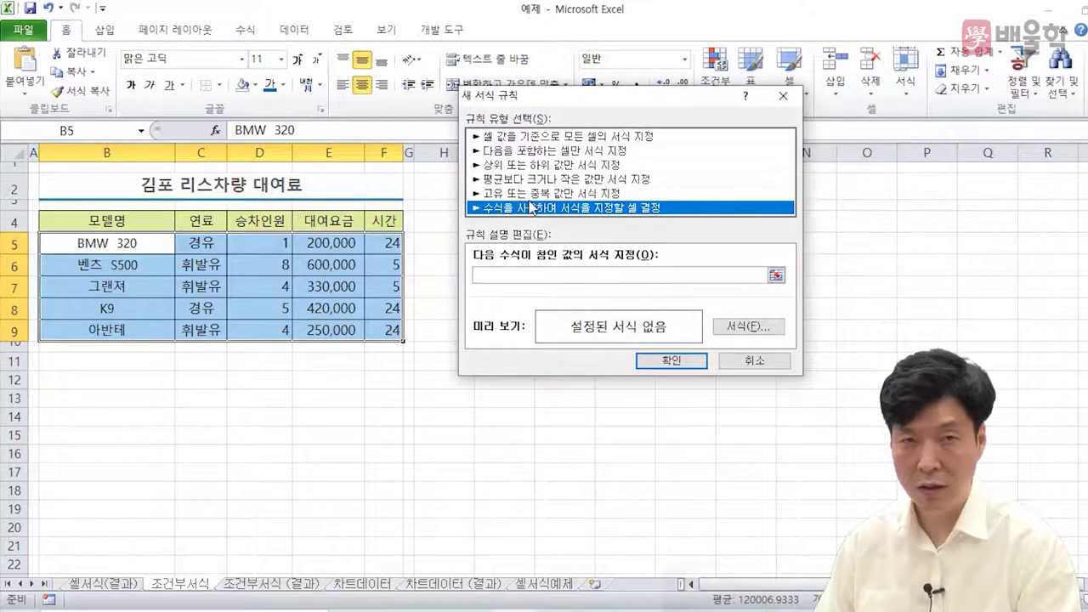
- Enter the rule formula =$C5="휘발유", keeping only the column of the 연료 reference absolute
{"action": "left_click", "coordinate": [499, 273]}
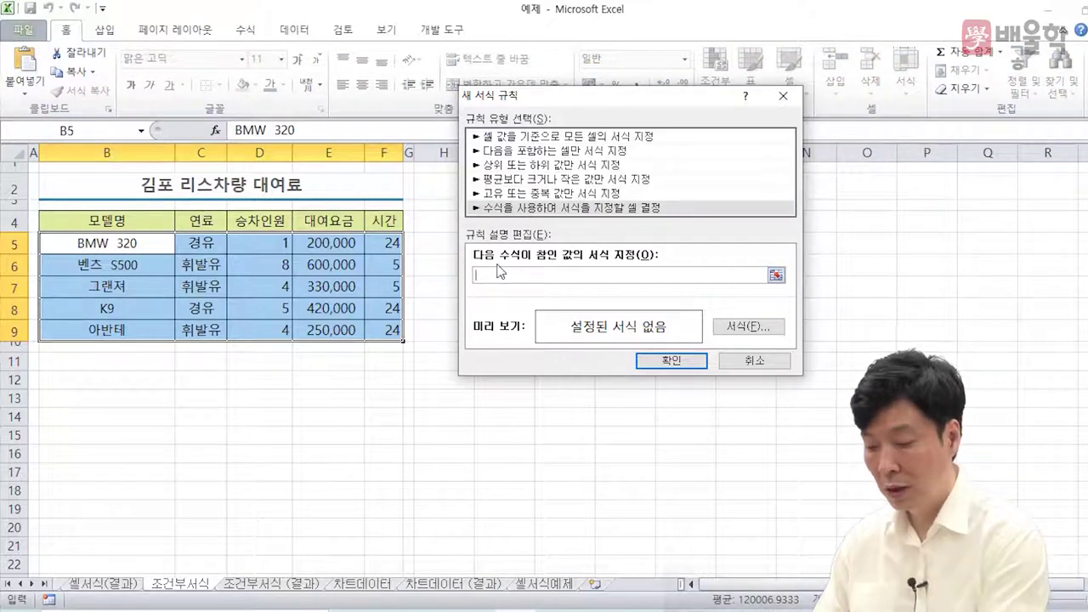
{"action": "type", "text": "ㅋ"}
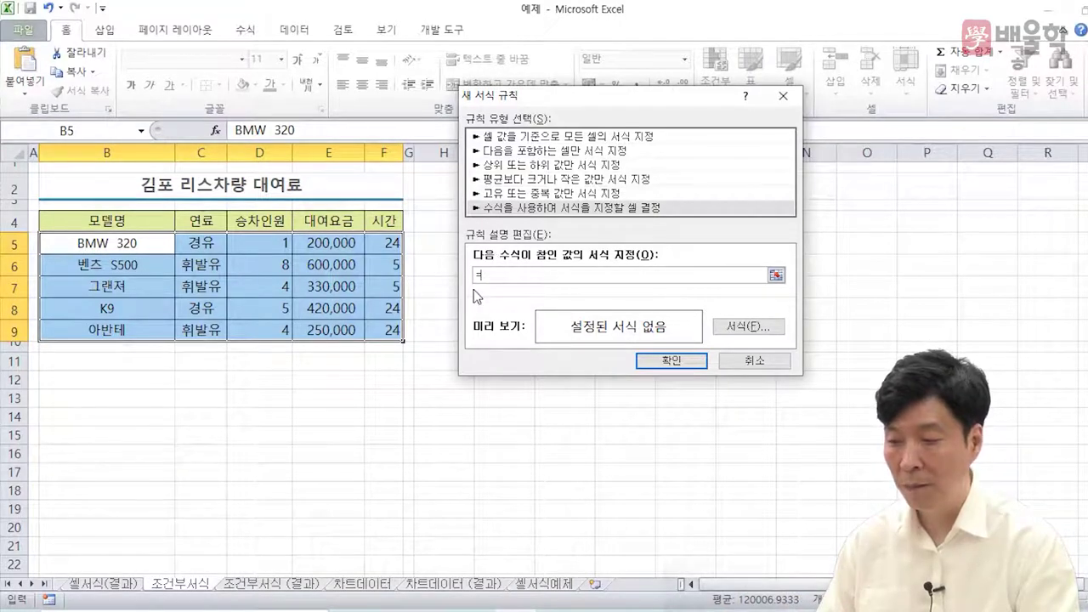
{"action": "left_click", "coordinate": [207, 244]}
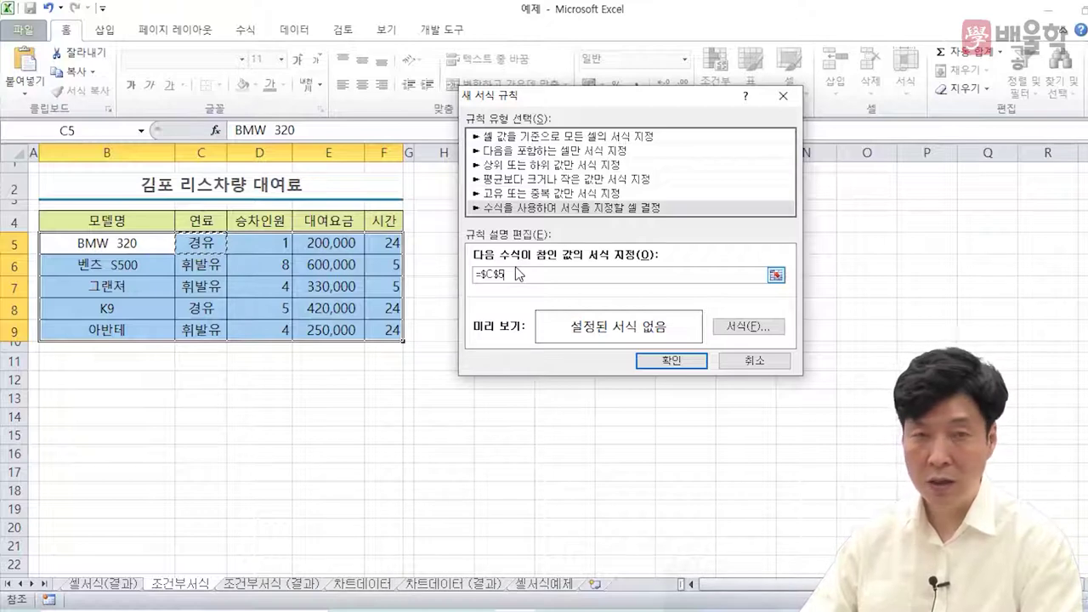
{"action": "key", "text": "F4"}
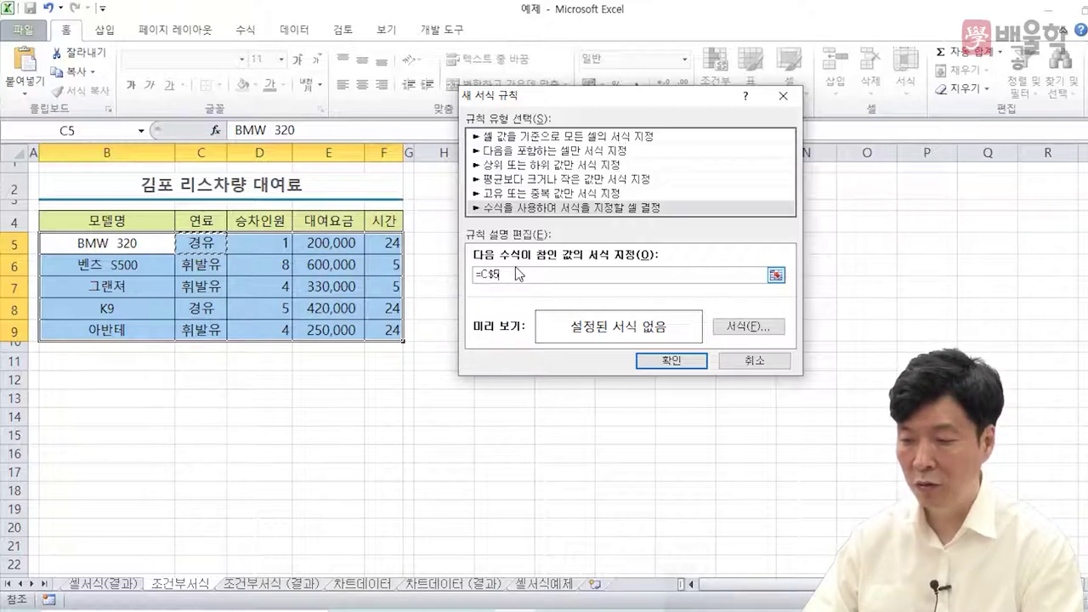
{"action": "key", "text": "F4"}
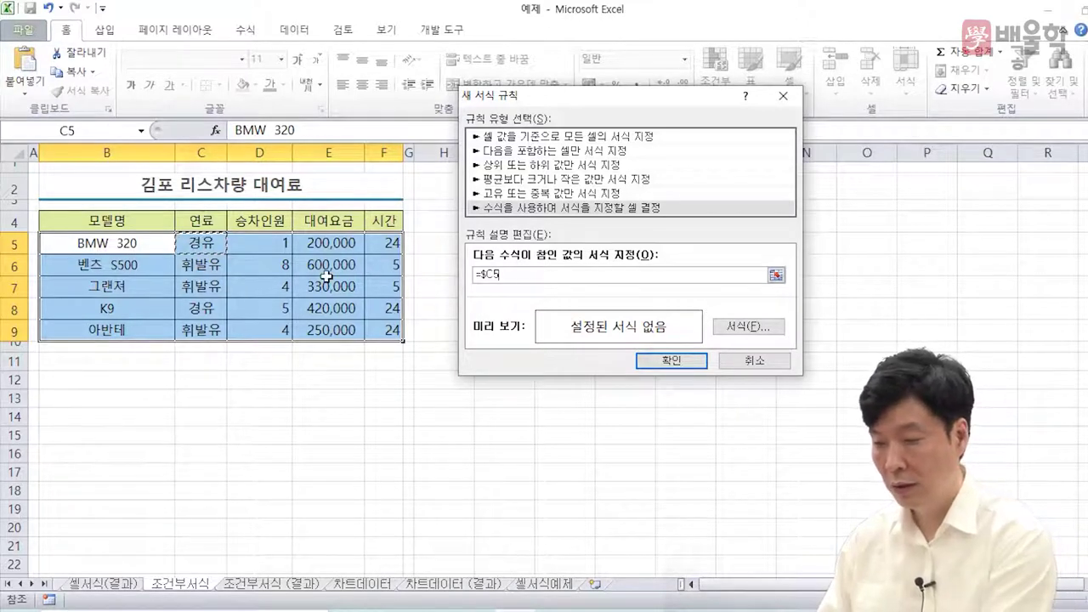
{"action": "type", "text": "=\""}
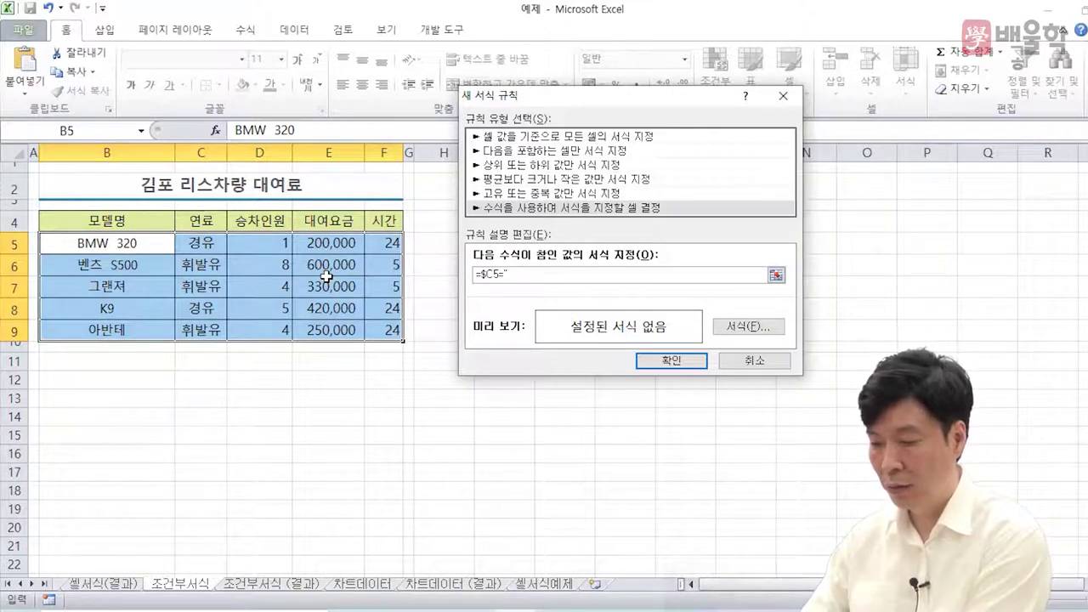
{"action": "type", "text": "휘발유\""}
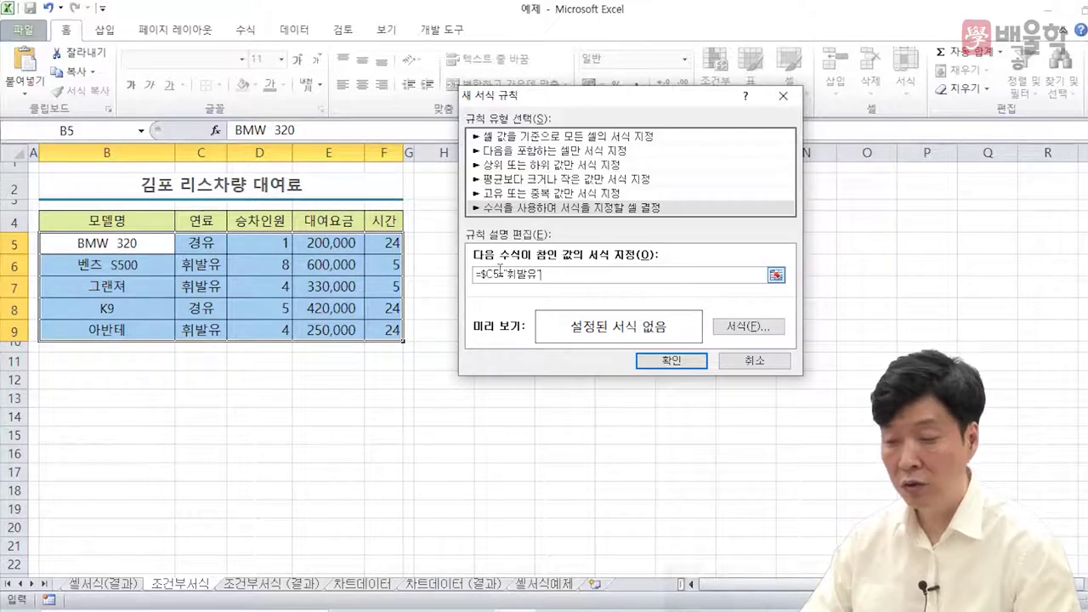
{"action": "left_click_drag", "start_coordinate": [503, 273], "coordinate": [541, 274]}
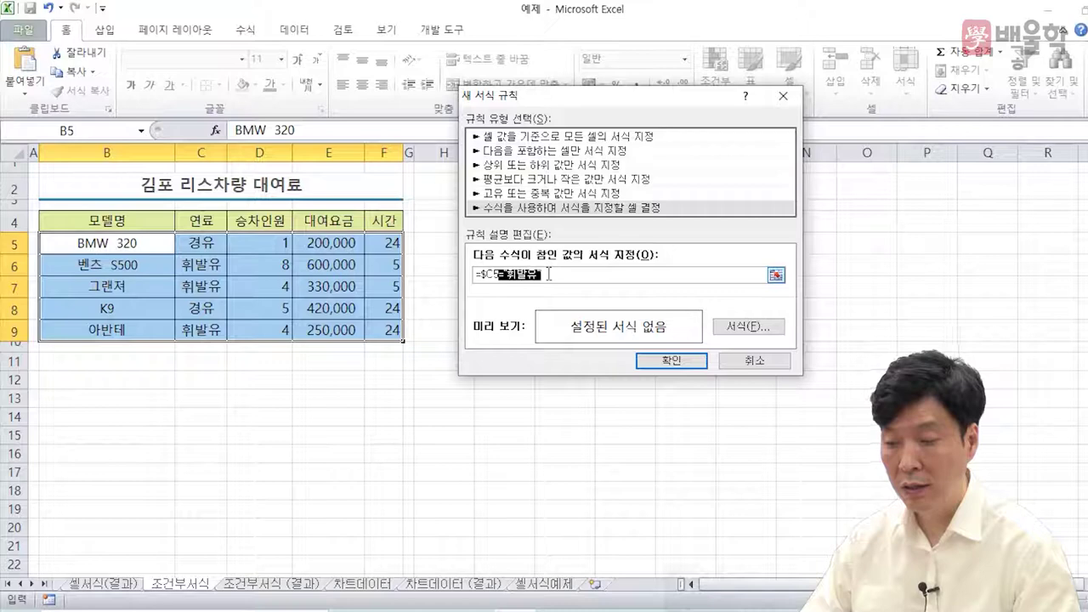
- Set the rule's font colour to standard red and apply the formula rule to the rental table B5:F9
{"action": "left_click", "coordinate": [549, 274]}
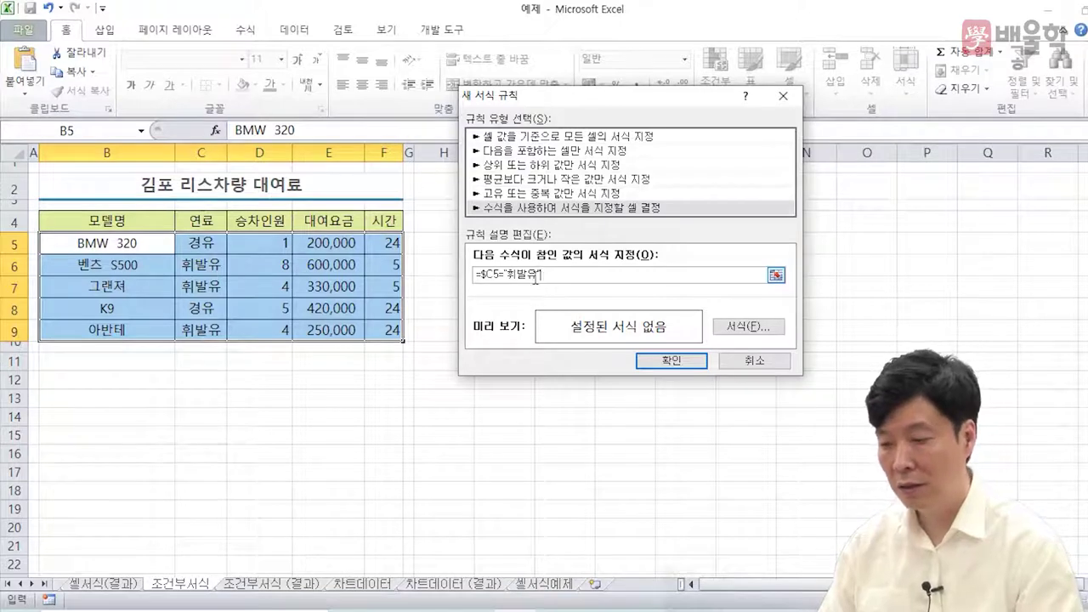
{"action": "left_click", "coordinate": [737, 338]}
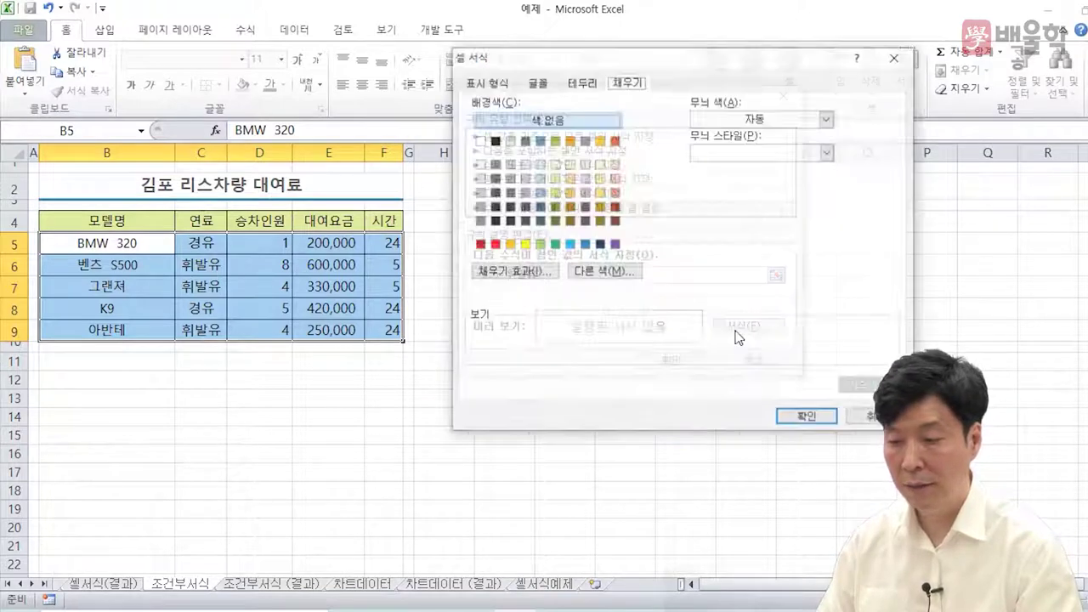
{"action": "left_click", "coordinate": [536, 84]}
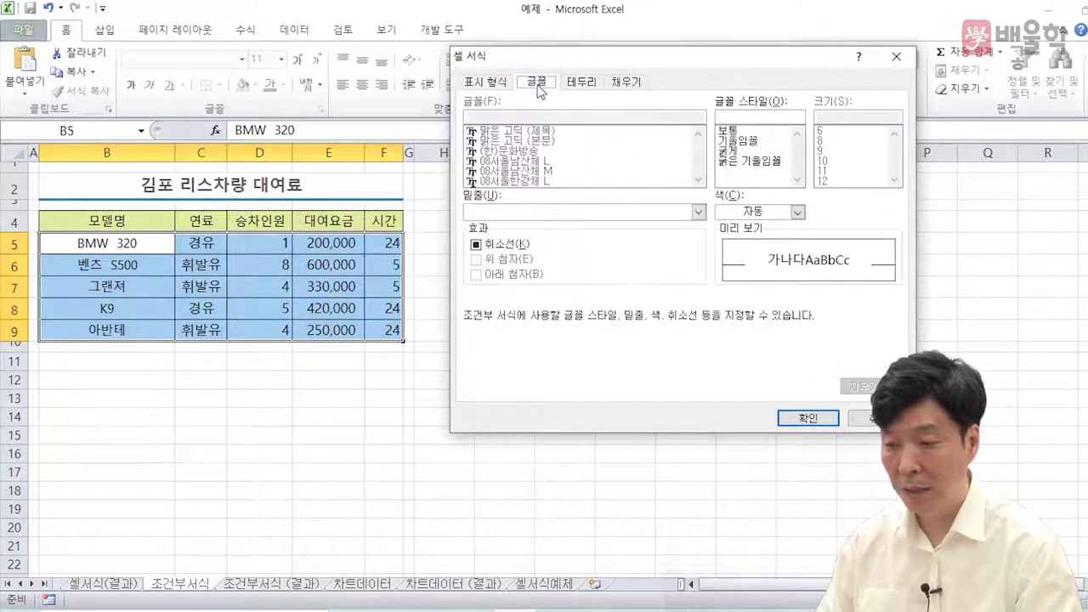
{"action": "left_click", "coordinate": [724, 218]}
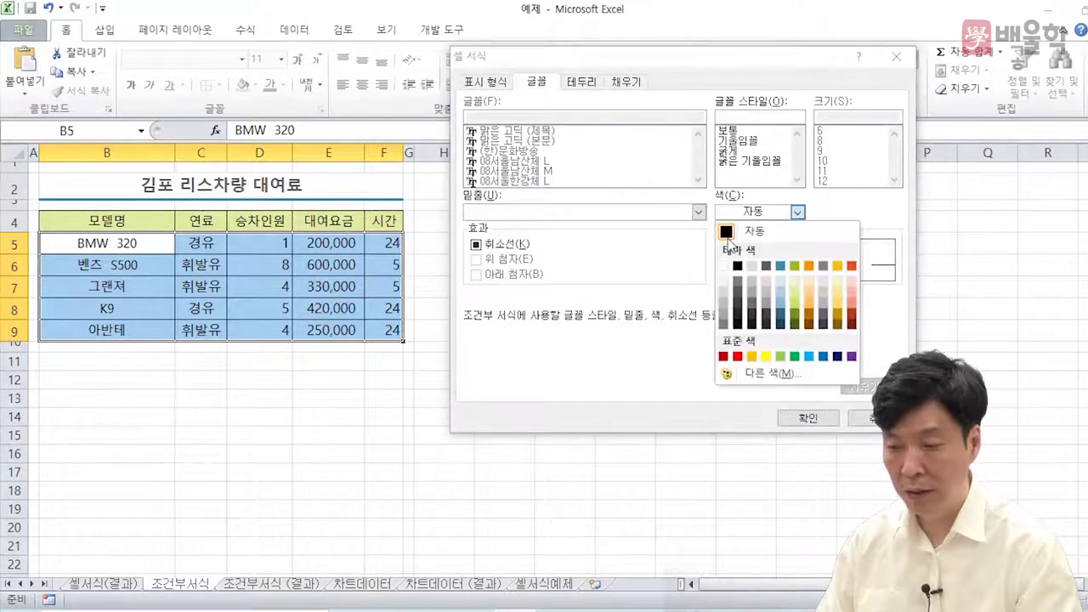
{"action": "left_click", "coordinate": [738, 358]}
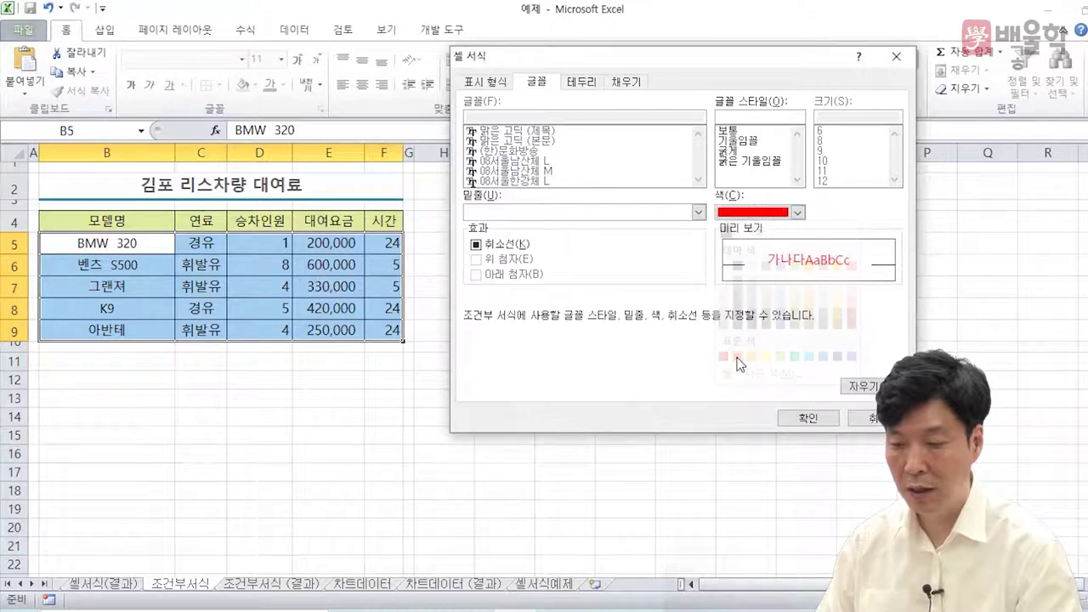
{"action": "left_click", "coordinate": [804, 418]}
{"action": "left_click", "coordinate": [671, 360]}
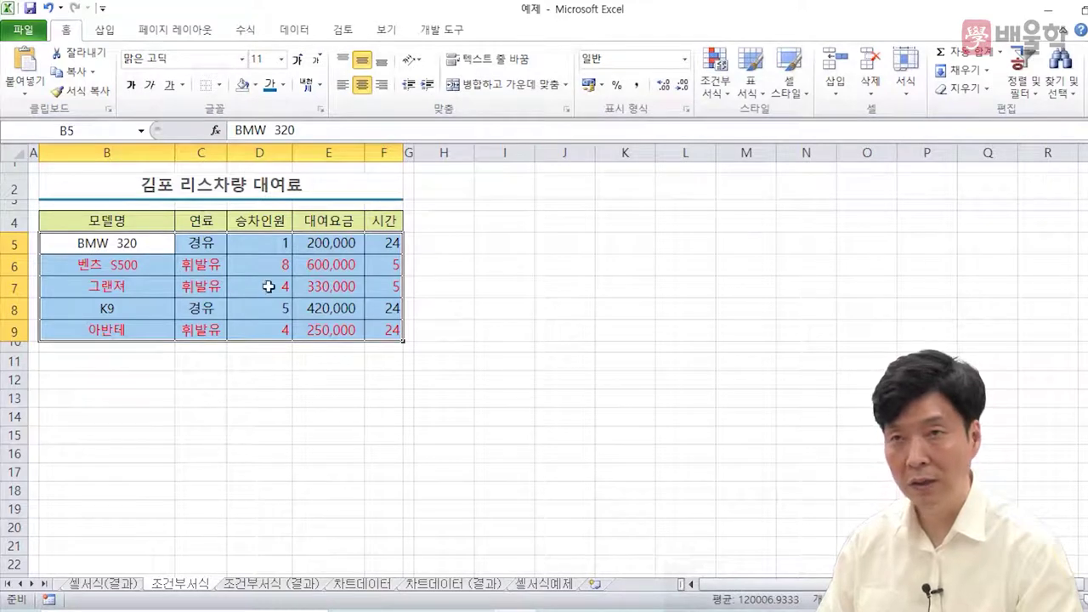
{"action": "left_click", "coordinate": [255, 384]}
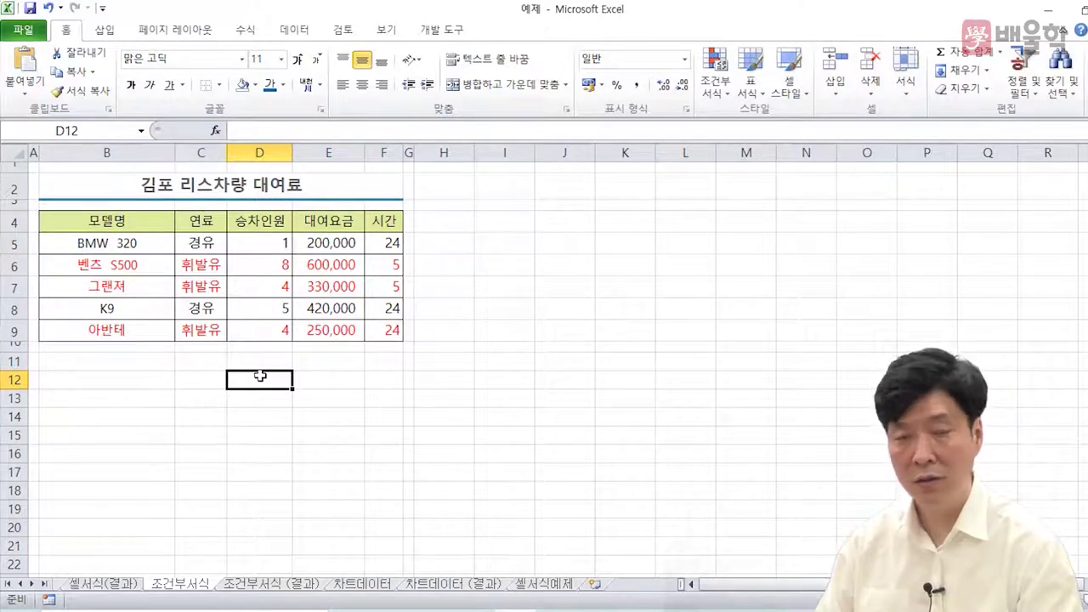
{"action": "left_click", "coordinate": [236, 345]}
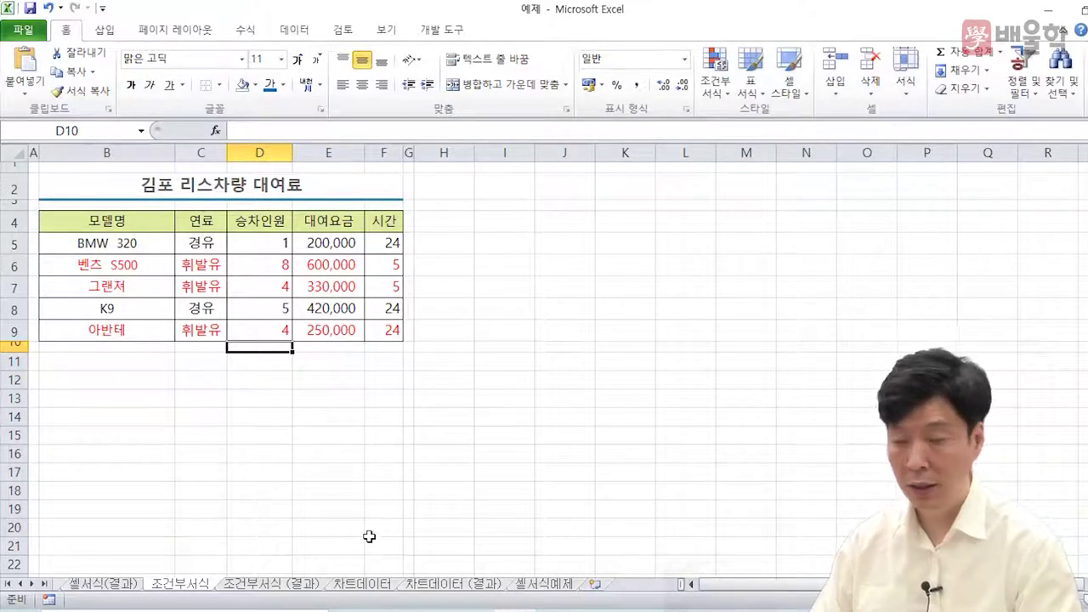
- Open the 차트데이터 sheet, switch to 차트데이터 (결과), and examine the finished column-and-line chart below the table
{"action": "left_click", "coordinate": [375, 585]}
{"action": "left_click", "coordinate": [384, 532]}
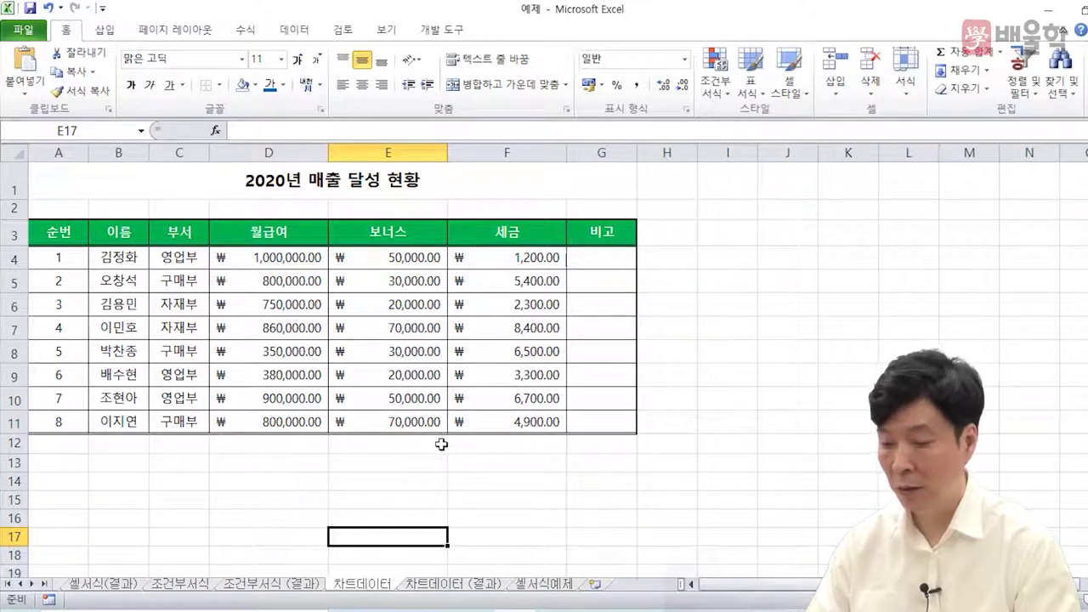
{"action": "left_click", "coordinate": [438, 585]}
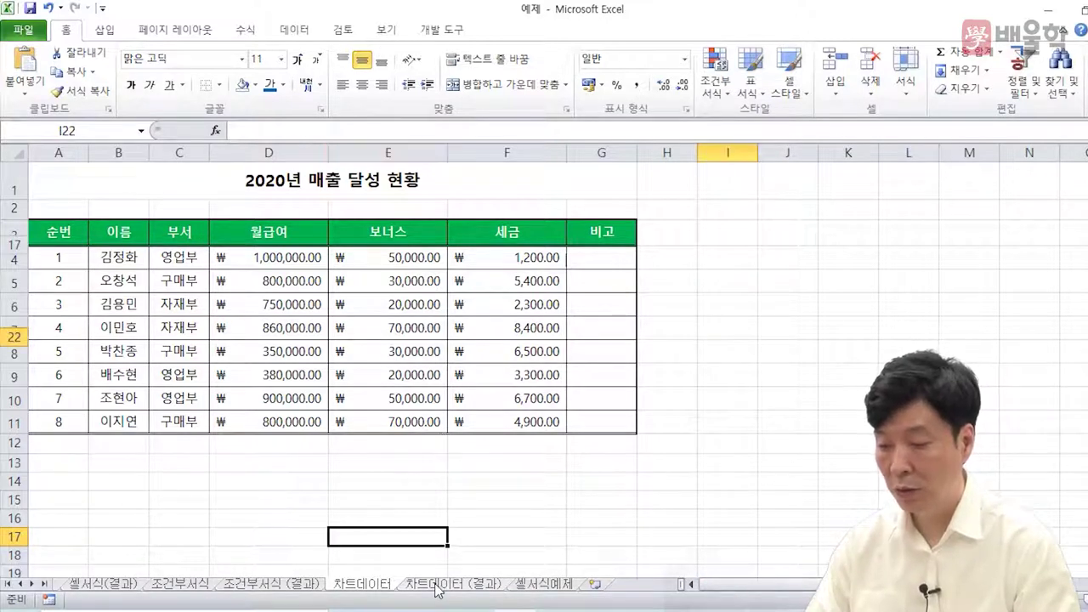
{"action": "scroll", "coordinate": [207, 437], "scroll_direction": "up", "scroll_amount": 4}
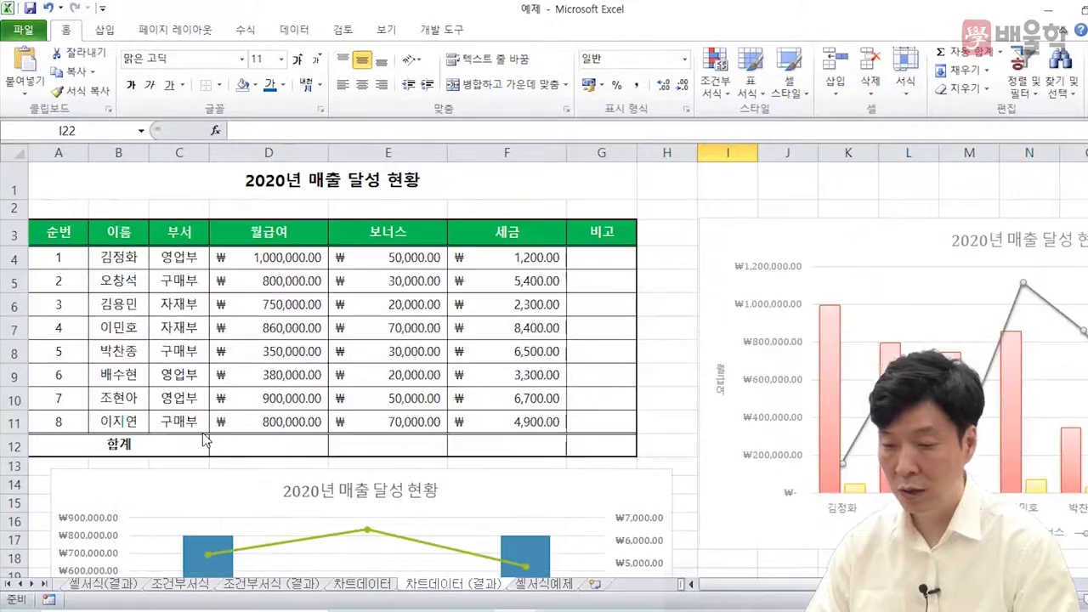
{"action": "scroll", "coordinate": [204, 433], "scroll_direction": "down", "scroll_amount": 3}
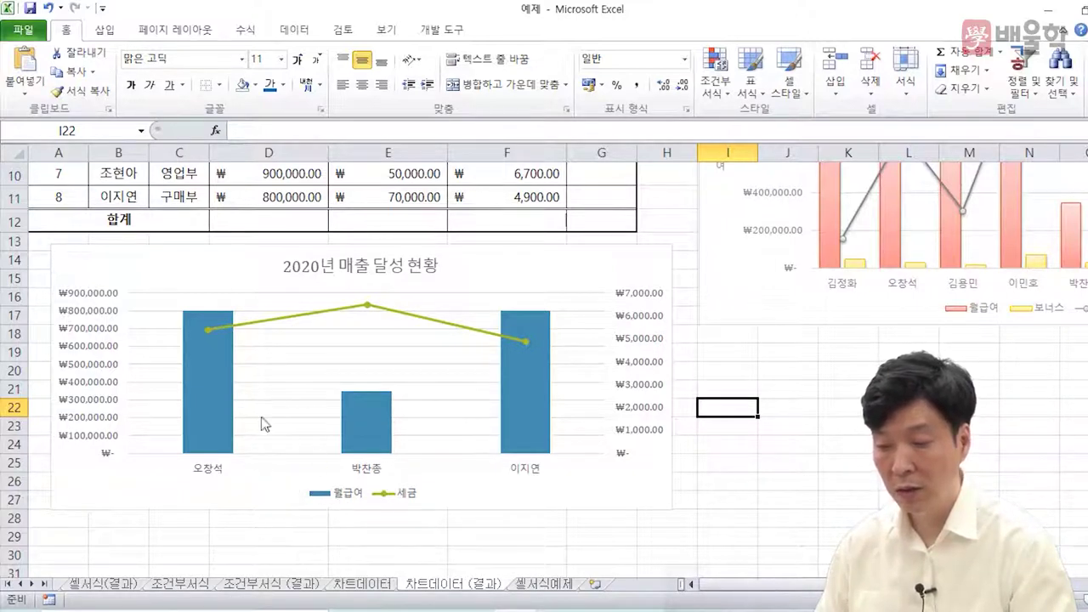
{"action": "mouse_move", "coordinate": [357, 423]}
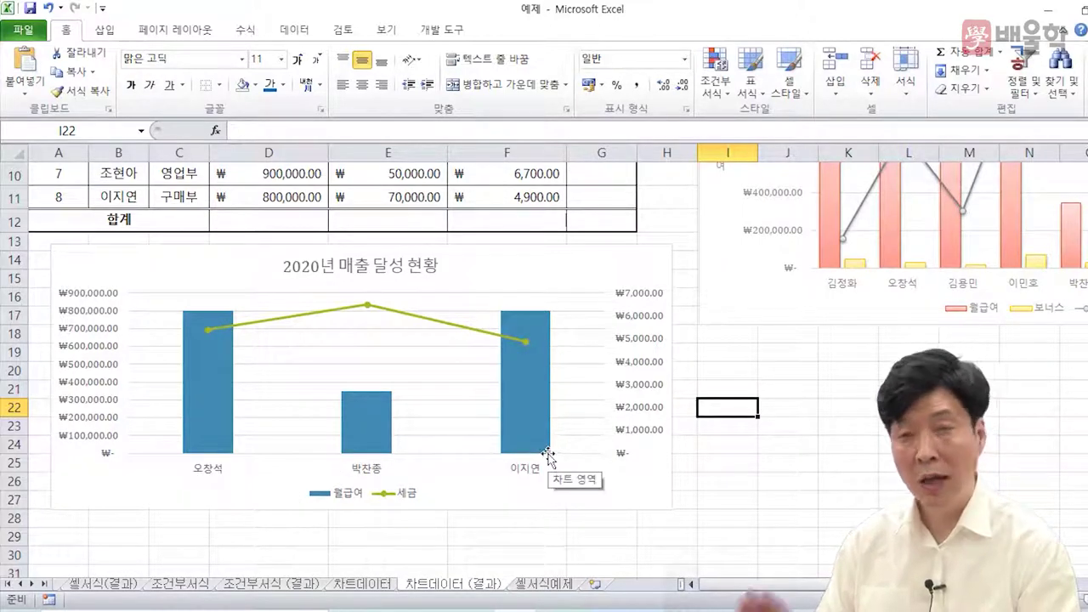
{"action": "mouse_move", "coordinate": [519, 444]}
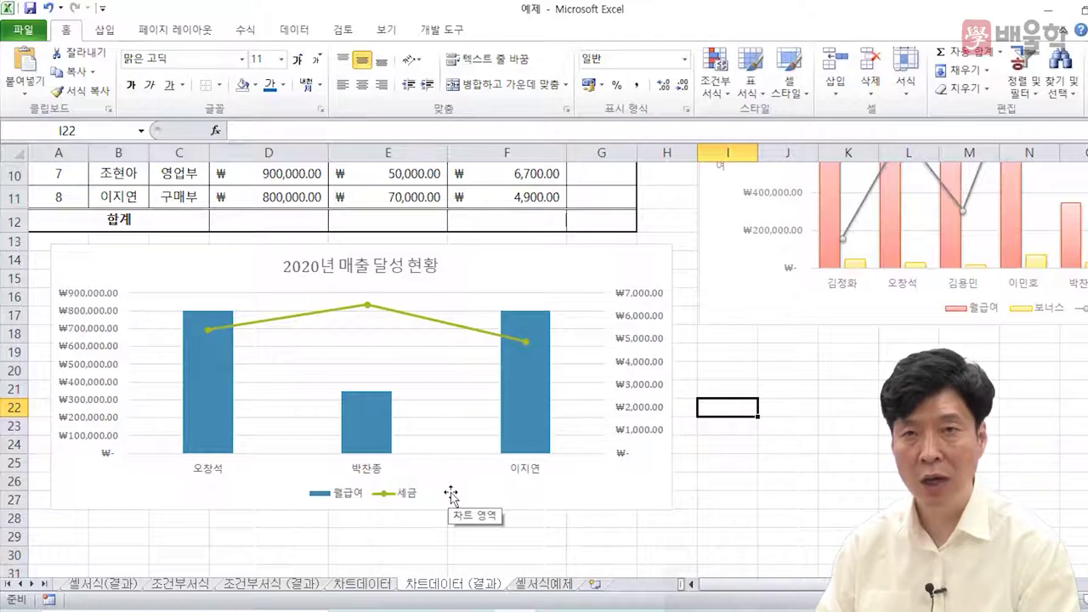
{"action": "scroll", "coordinate": [450, 495], "scroll_direction": "up", "scroll_amount": 2}
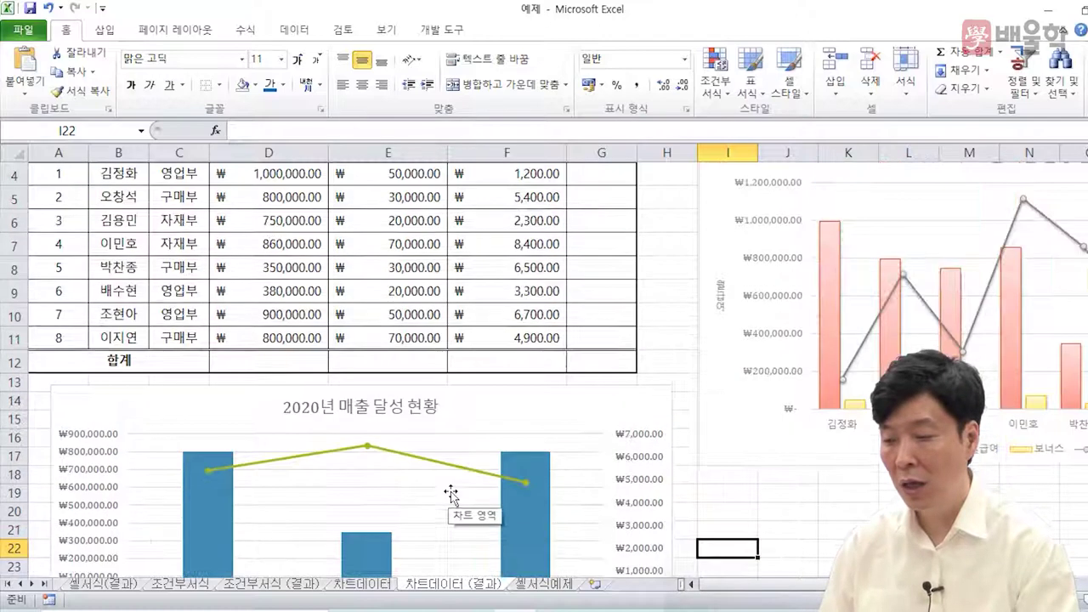
{"action": "scroll", "coordinate": [408, 425], "scroll_direction": "down", "scroll_amount": 1}
- Examine the title, chart area, axes and plot area of the lower 2020년 매출 달성 현황 chart and its source table
{"action": "left_click", "coordinate": [362, 344]}
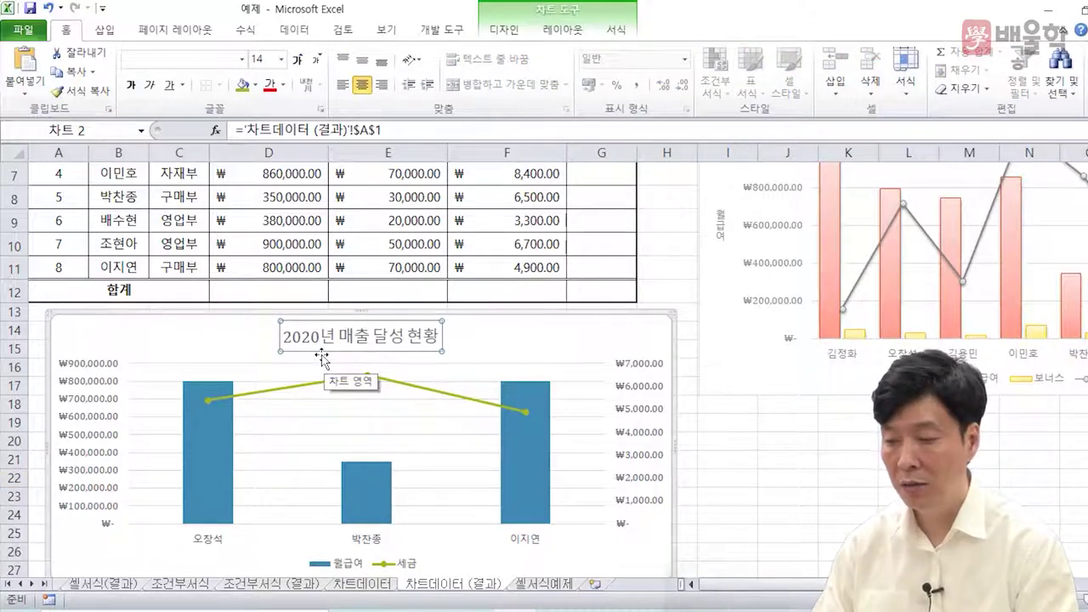
{"action": "left_click", "coordinate": [215, 344]}
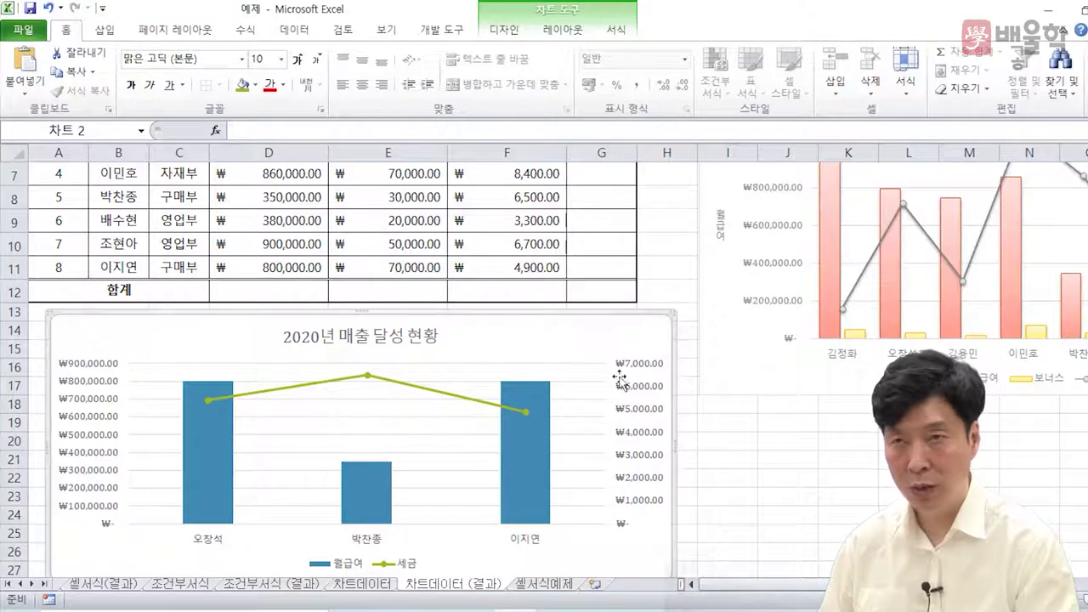
{"action": "scroll", "coordinate": [599, 425], "scroll_direction": "down", "scroll_amount": 3}
{"action": "scroll", "coordinate": [595, 357], "scroll_direction": "up", "scroll_amount": 3}
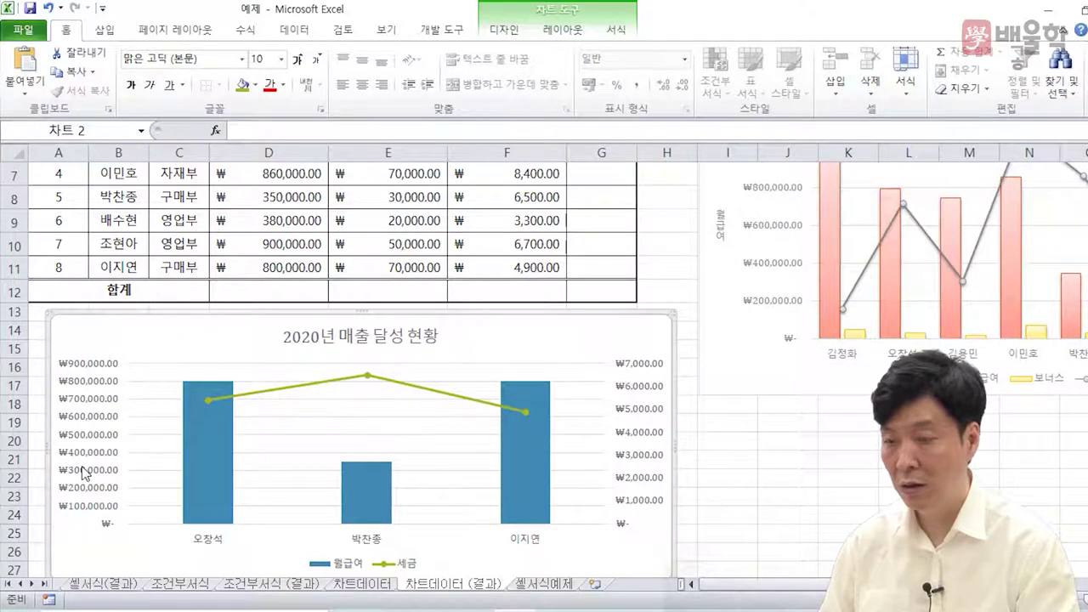
{"action": "left_click", "coordinate": [393, 408]}
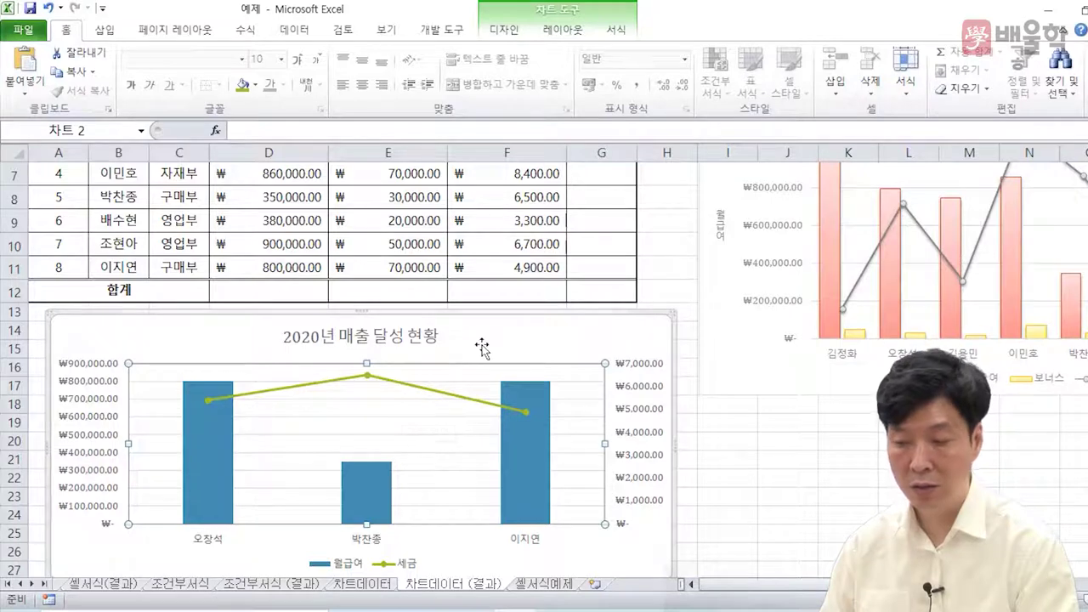
{"action": "scroll", "coordinate": [491, 374], "scroll_direction": "down", "scroll_amount": 1}
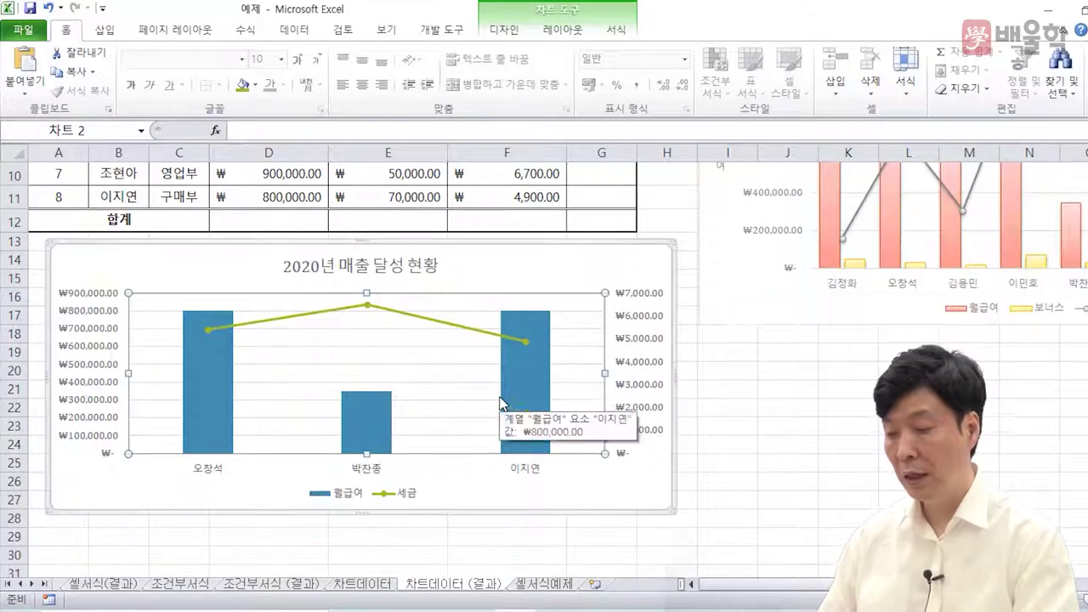
{"action": "scroll", "coordinate": [500, 407], "scroll_direction": "up", "scroll_amount": 2}
{"action": "scroll", "coordinate": [495, 405], "scroll_direction": "up", "scroll_amount": 1}
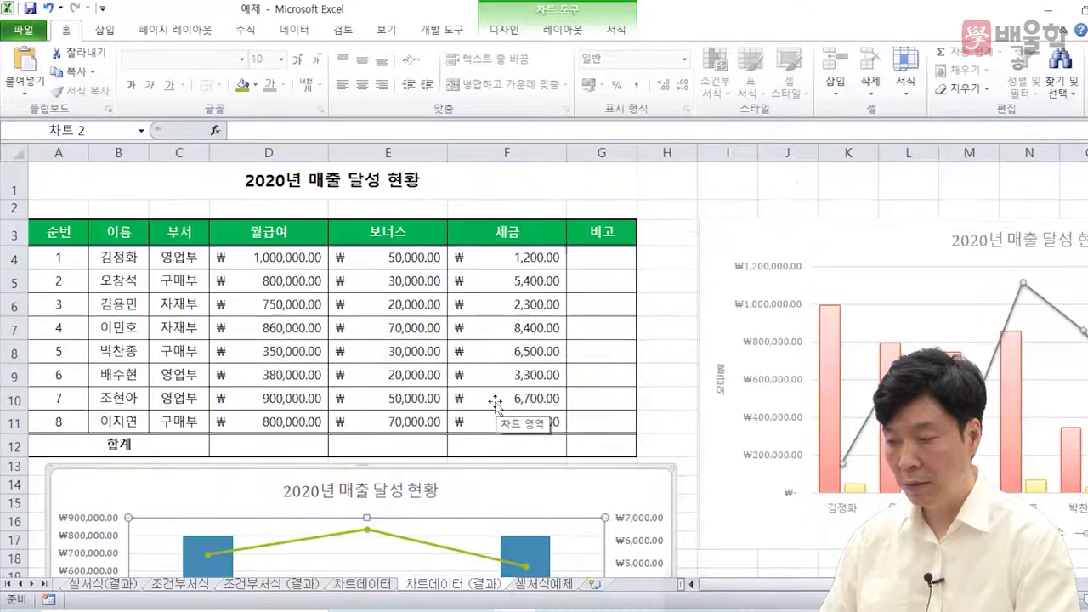
{"action": "scroll", "coordinate": [493, 407], "scroll_direction": "down", "scroll_amount": 3}
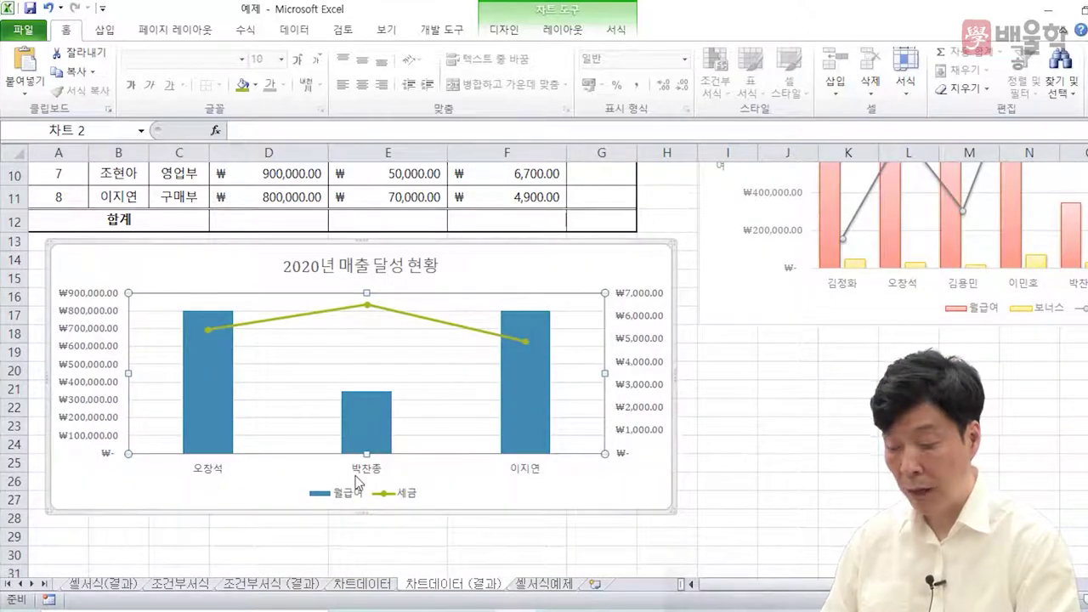
{"action": "scroll", "coordinate": [425, 451], "scroll_direction": "up", "scroll_amount": 3}
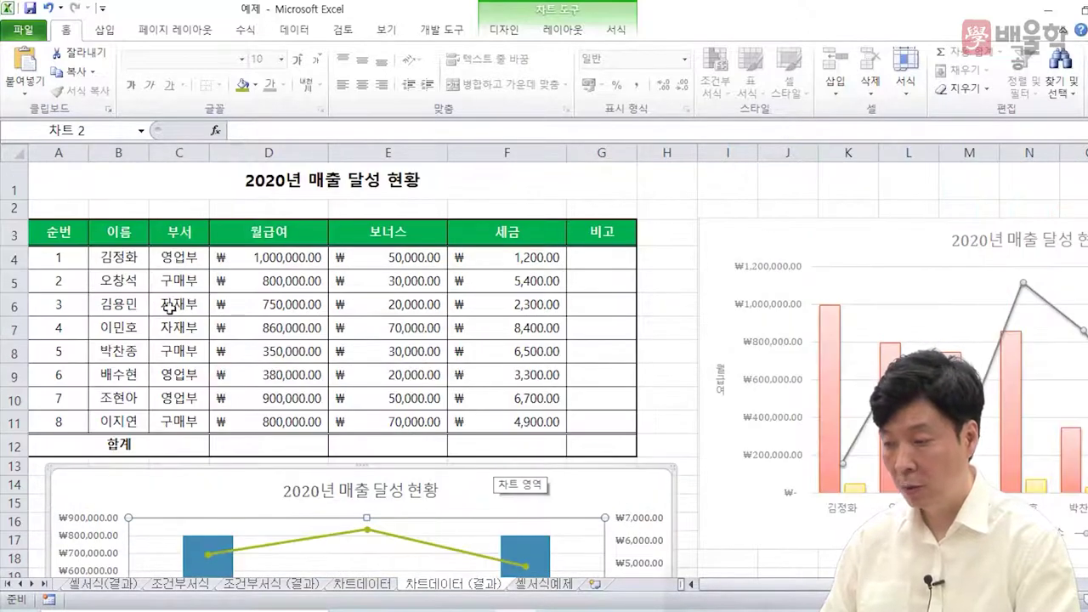
- Check the 구매부 rows 5, 8 and 11 of the table against the categories plotted in the lower chart
{"action": "left_click_drag", "start_coordinate": [134, 279], "coordinate": [219, 280]}
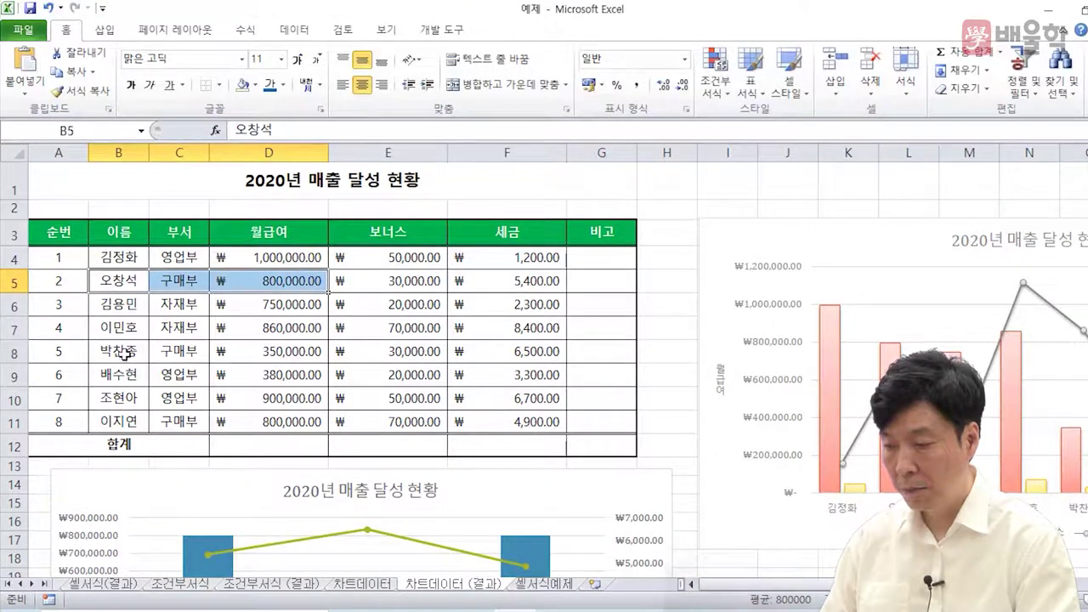
{"action": "left_click_drag", "start_coordinate": [124, 355], "coordinate": [168, 353]}
{"action": "left_click_drag", "start_coordinate": [125, 421], "coordinate": [166, 421]}
{"action": "left_click_drag", "start_coordinate": [117, 356], "coordinate": [177, 353]}
{"action": "left_click_drag", "start_coordinate": [119, 281], "coordinate": [188, 288]}
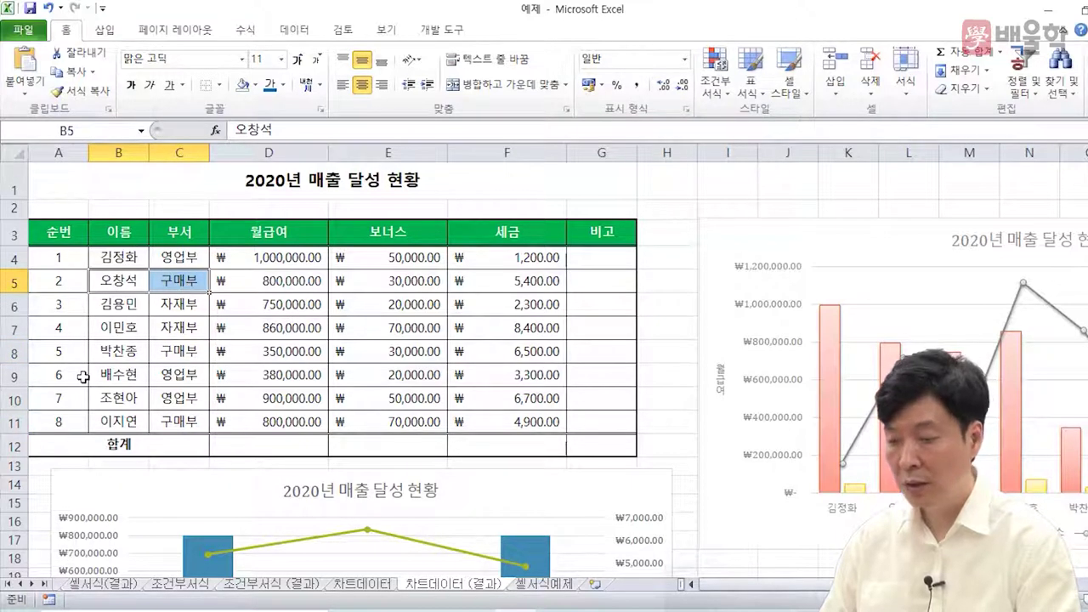
{"action": "scroll", "coordinate": [186, 414], "scroll_direction": "down", "scroll_amount": 3}
{"action": "scroll", "coordinate": [306, 486], "scroll_direction": "up", "scroll_amount": 3}
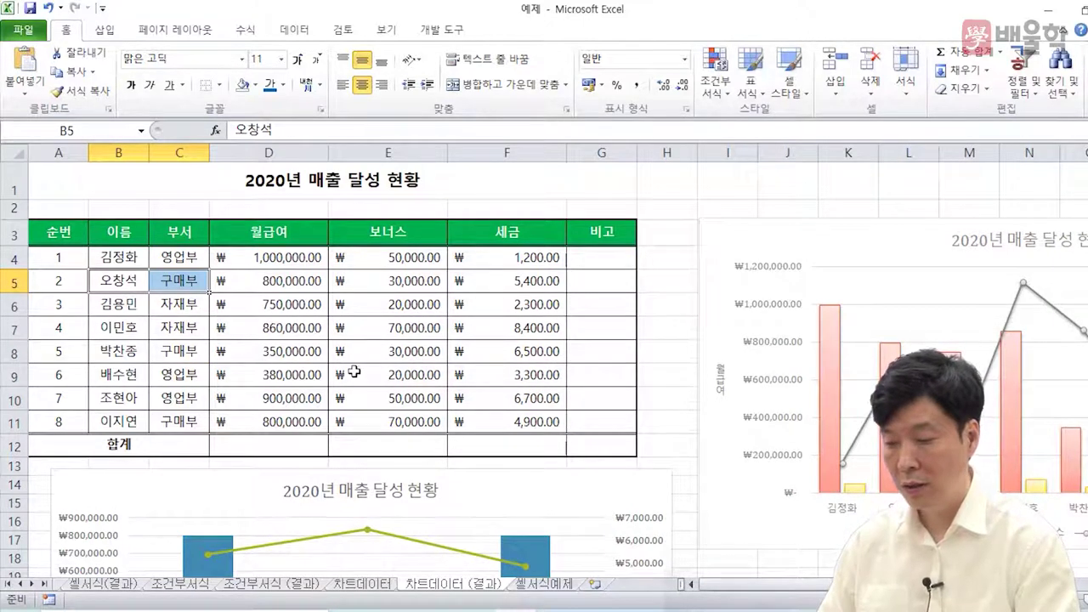
{"action": "scroll", "coordinate": [354, 372], "scroll_direction": "down", "scroll_amount": 2}
- Return to the 차트데이터 sheet and select the 이름 range B3:B11 together with D3:F11
{"action": "left_click", "coordinate": [363, 584]}
{"action": "left_click", "coordinate": [260, 438]}
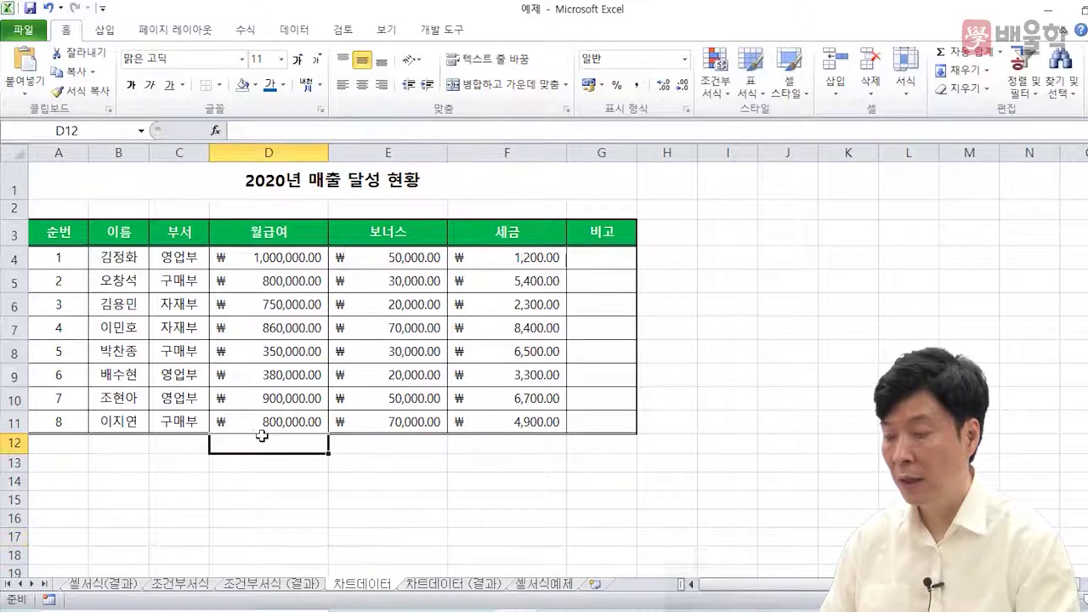
{"action": "left_click", "coordinate": [124, 231]}
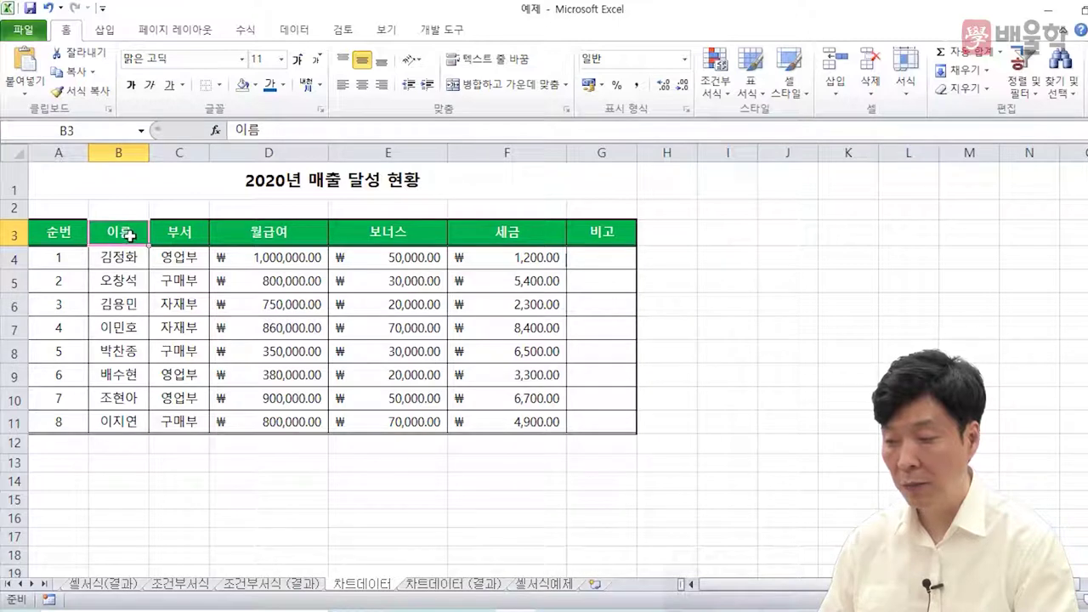
{"action": "left_click_drag", "start_coordinate": [132, 239], "coordinate": [137, 416]}
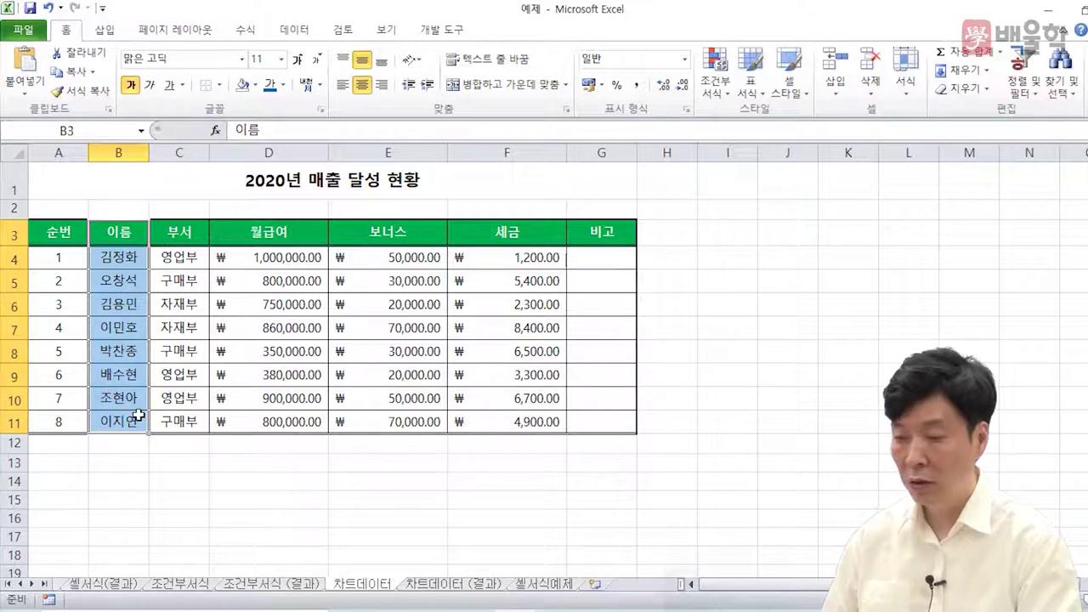
{"action": "left_click", "coordinate": [263, 233], "text": "ctrl"}
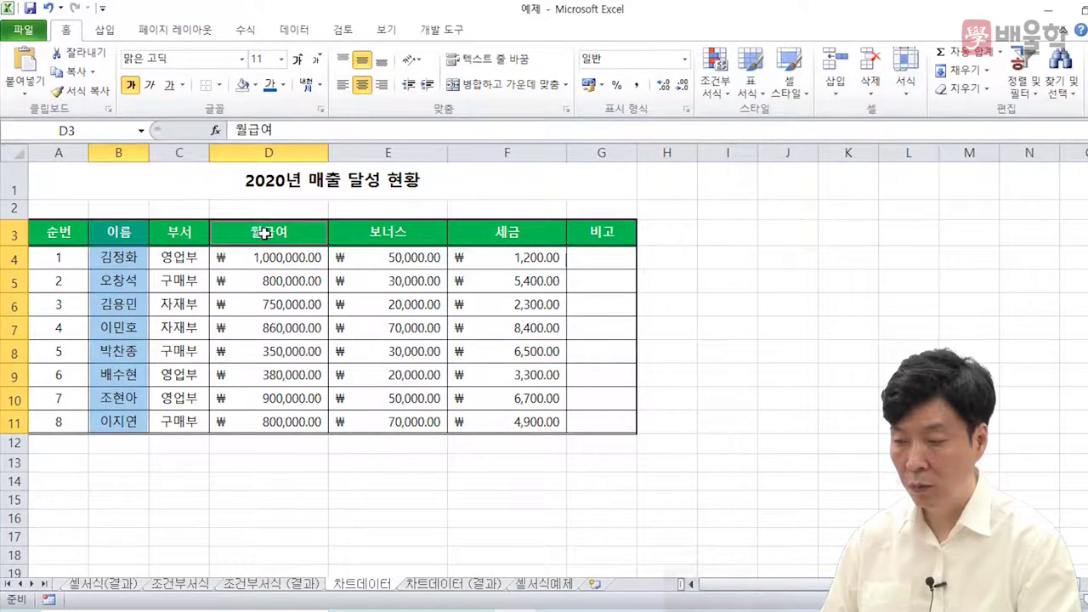
{"action": "left_click_drag", "start_coordinate": [270, 232], "coordinate": [513, 415]}
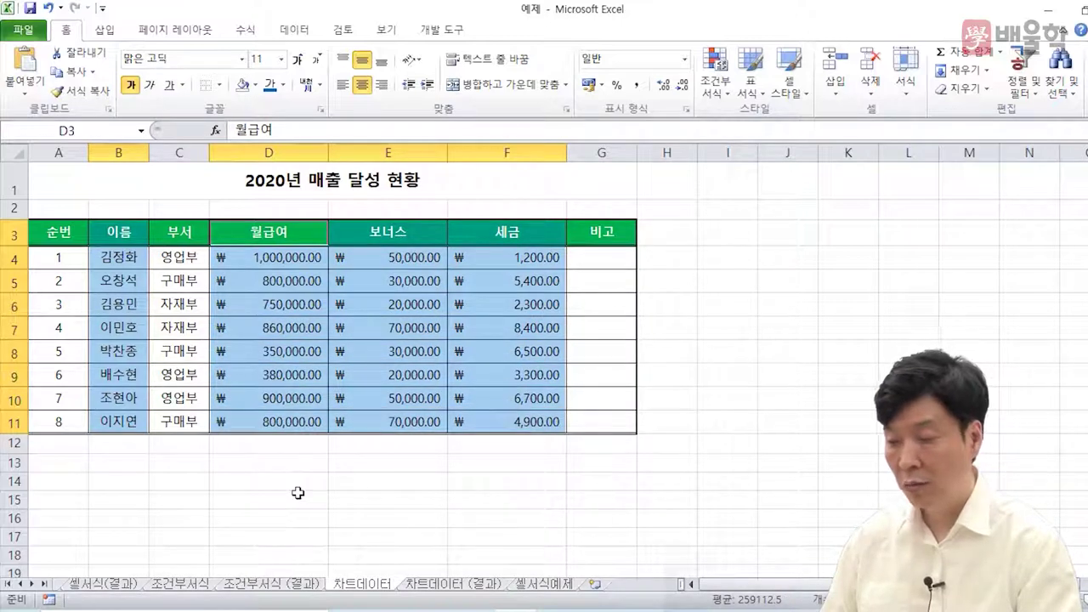
- Clear the selection and repeat the multiple selection of B3:B11 and the 월급여 to 세금 columns D3:F11
{"action": "left_click", "coordinate": [294, 494]}
{"action": "left_click_drag", "start_coordinate": [109, 232], "coordinate": [132, 421]}
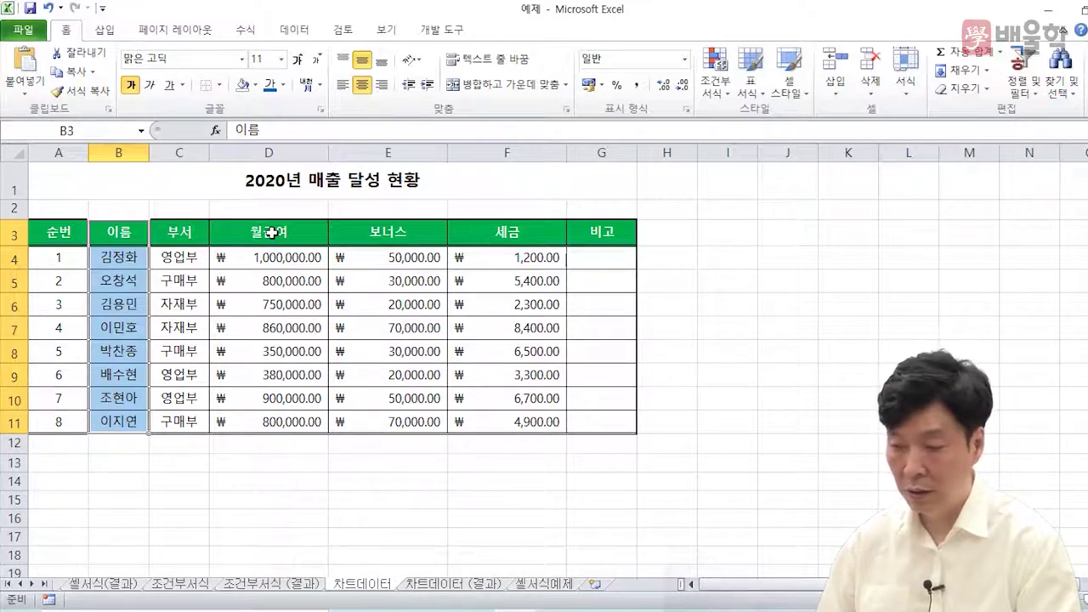
{"action": "left_click_drag", "start_coordinate": [271, 232], "coordinate": [521, 424]}
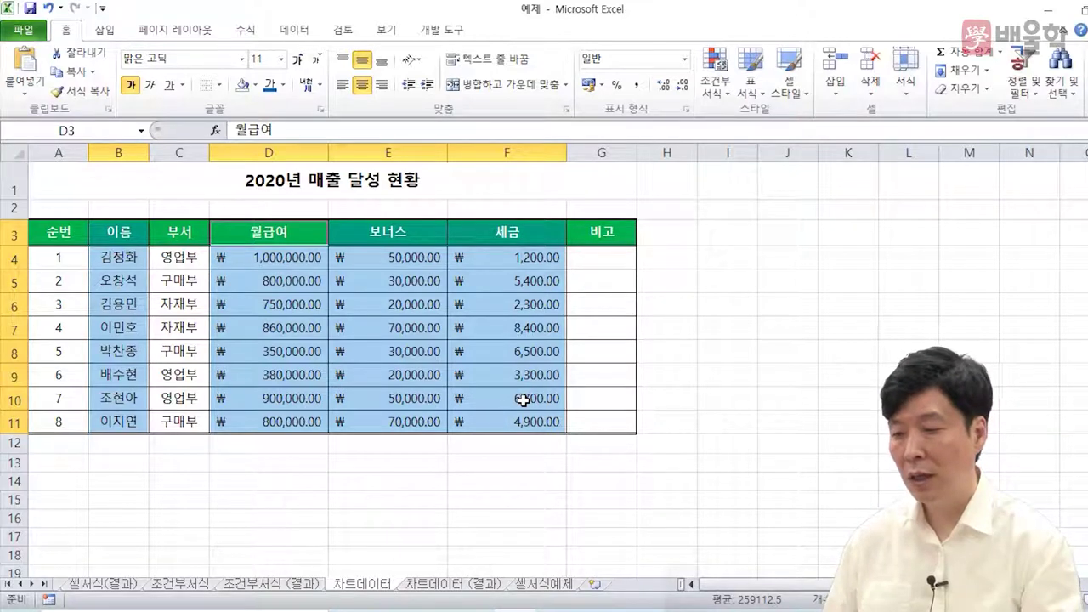
- Try selecting several non-adjacent cell blocks in and around the table and clear the selection
{"action": "left_click", "coordinate": [425, 484]}
{"action": "left_click_drag", "start_coordinate": [240, 288], "coordinate": [255, 374]}
{"action": "left_click_drag", "start_coordinate": [421, 303], "coordinate": [510, 370]}
{"action": "left_click_drag", "start_coordinate": [514, 209], "coordinate": [683, 252]}
{"action": "left_click", "coordinate": [117, 431], "text": "ctrl"}
{"action": "left_click_drag", "start_coordinate": [118, 435], "coordinate": [252, 508]}
{"action": "left_click", "coordinate": [341, 481]}
- Select the 이름 range B3:B11 with D3:E11 and insert a 2-D clustered column chart from them
{"action": "left_click_drag", "start_coordinate": [108, 226], "coordinate": [130, 418]}
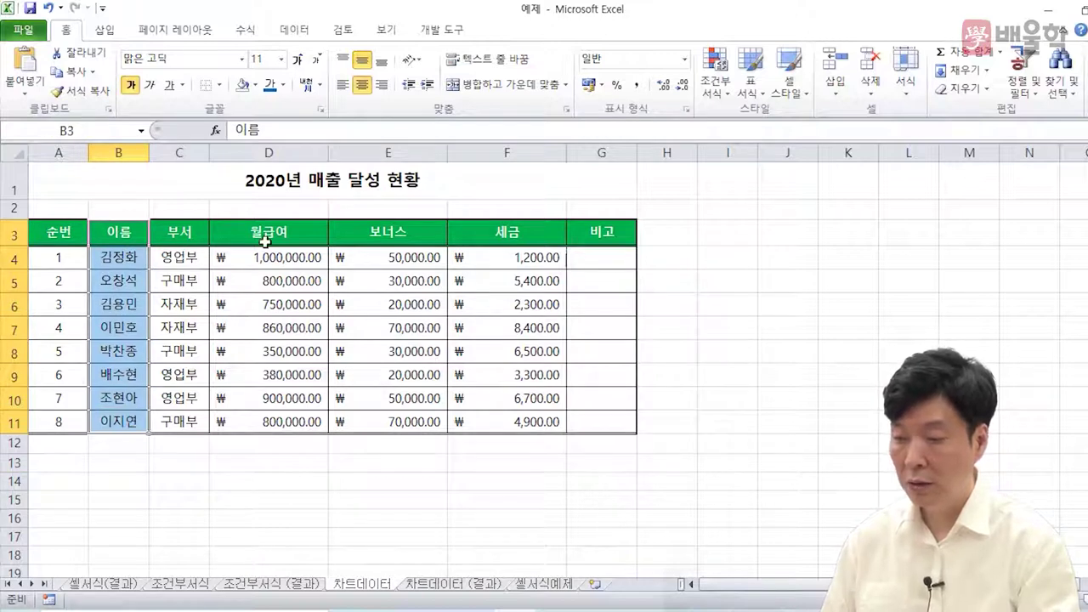
{"action": "left_click_drag", "start_coordinate": [267, 236], "coordinate": [430, 416]}
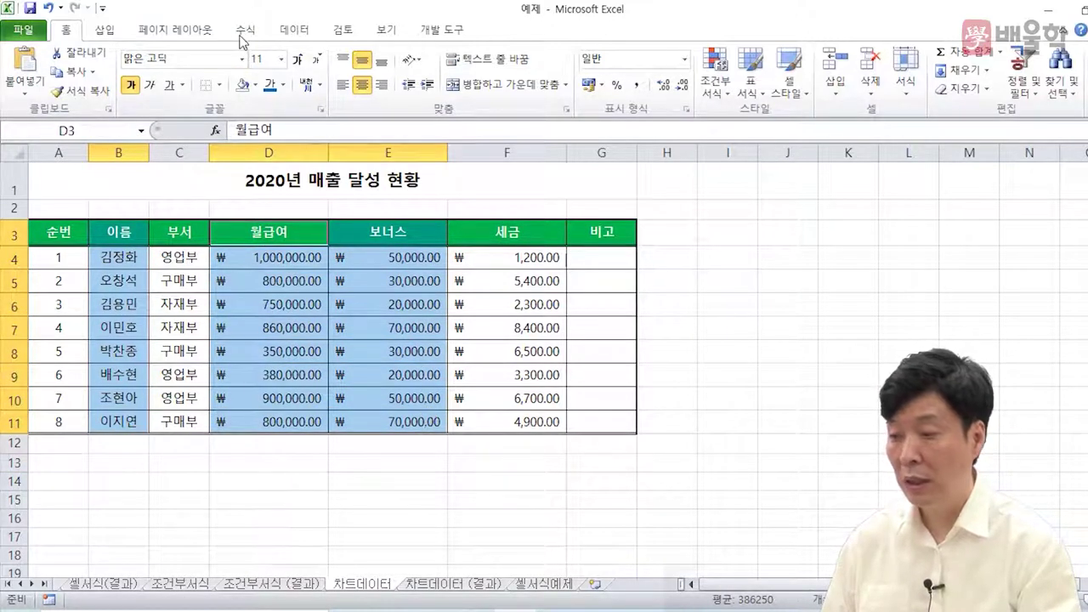
{"action": "left_click", "coordinate": [105, 29]}
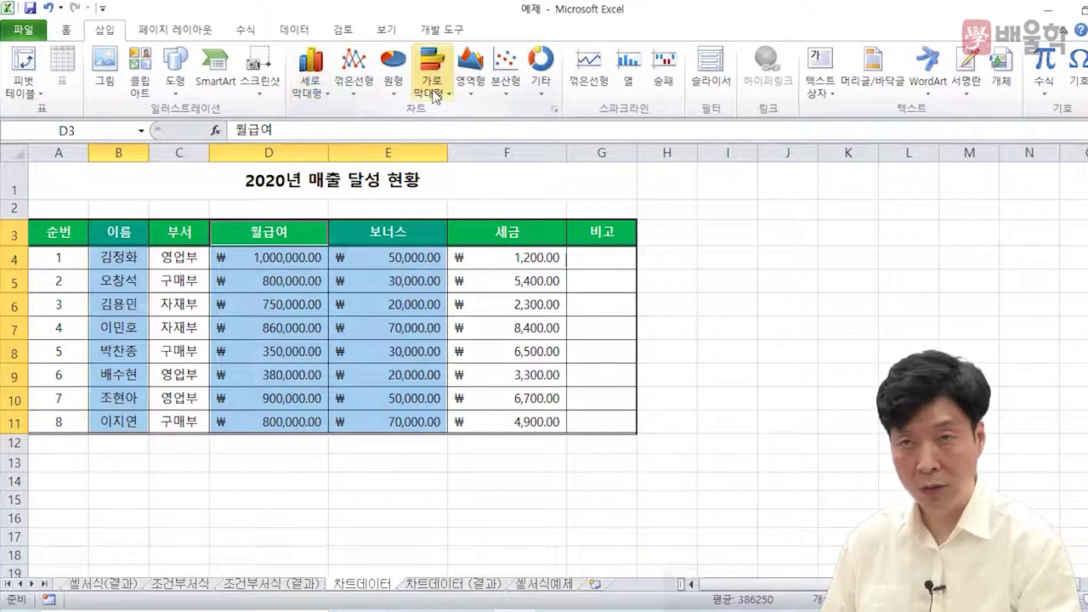
{"action": "left_click", "coordinate": [312, 84]}
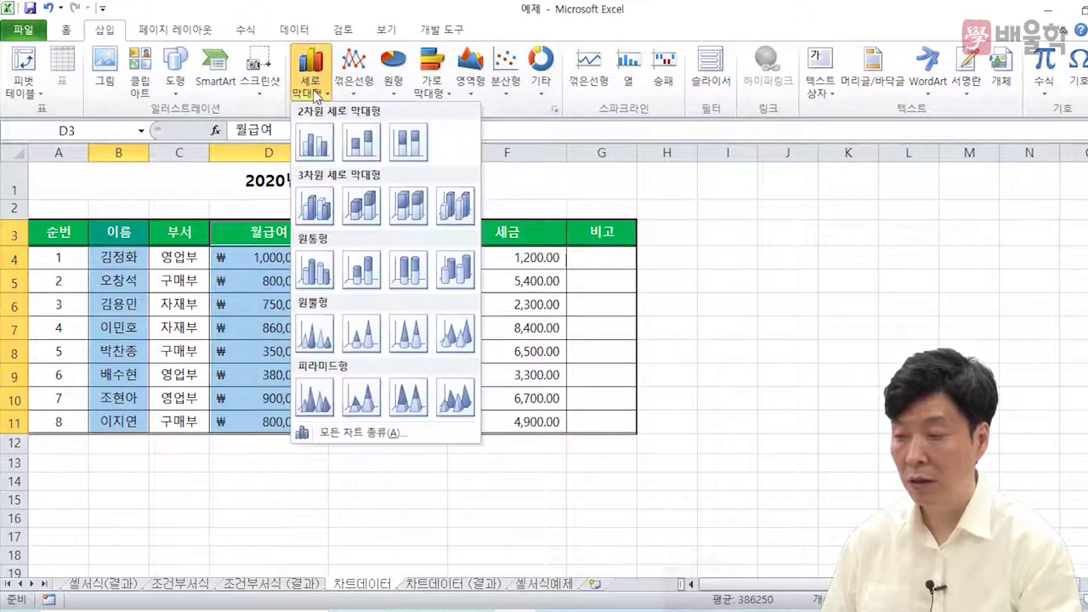
{"action": "left_click", "coordinate": [317, 144]}
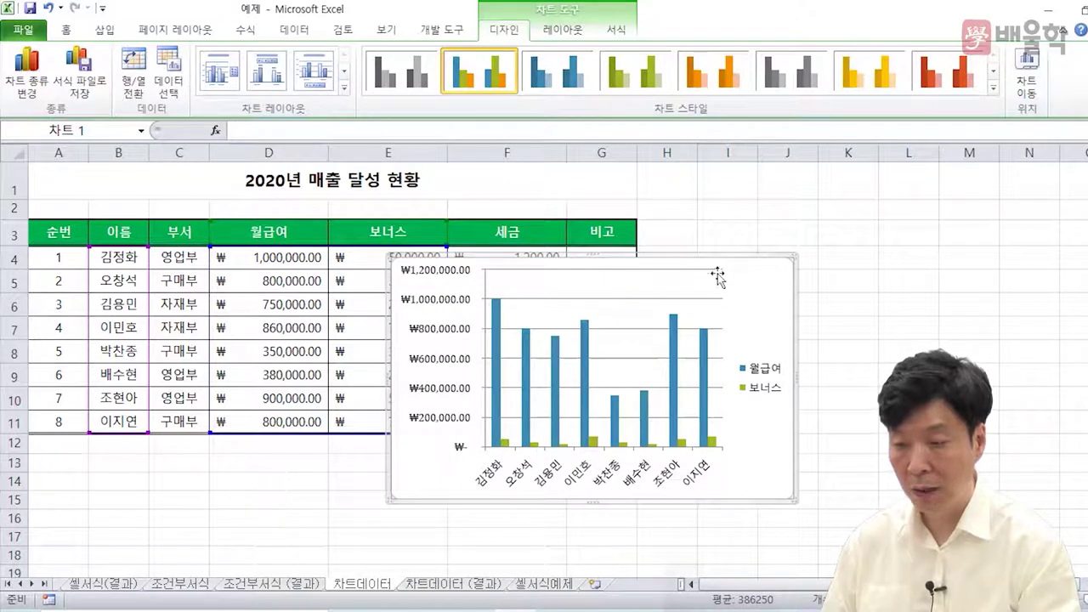
- Move the column chart below the table and resize it to cover about B13:G27
{"action": "left_click_drag", "start_coordinate": [716, 271], "coordinate": [883, 276]}
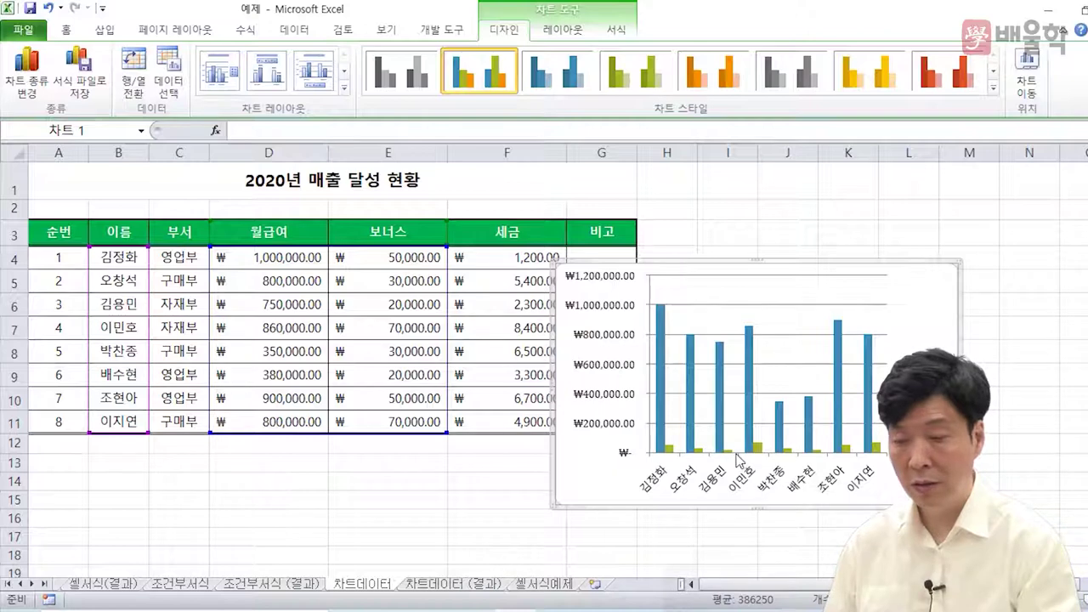
{"action": "scroll", "coordinate": [680, 457], "scroll_direction": "down", "scroll_amount": 2}
{"action": "left_click_drag", "start_coordinate": [585, 355], "coordinate": [117, 405]}
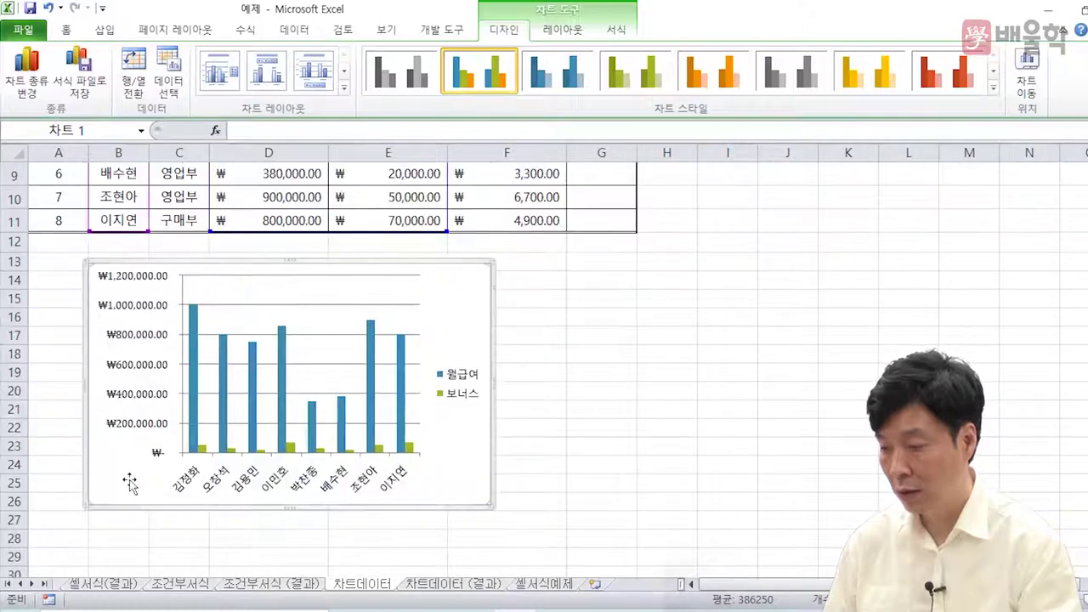
{"action": "mouse_move", "coordinate": [129, 482]}
{"action": "left_mouse_down"}
{"action": "mouse_move", "coordinate": [138, 469]}
{"action": "mouse_move", "coordinate": [127, 465]}
{"action": "left_mouse_up"}
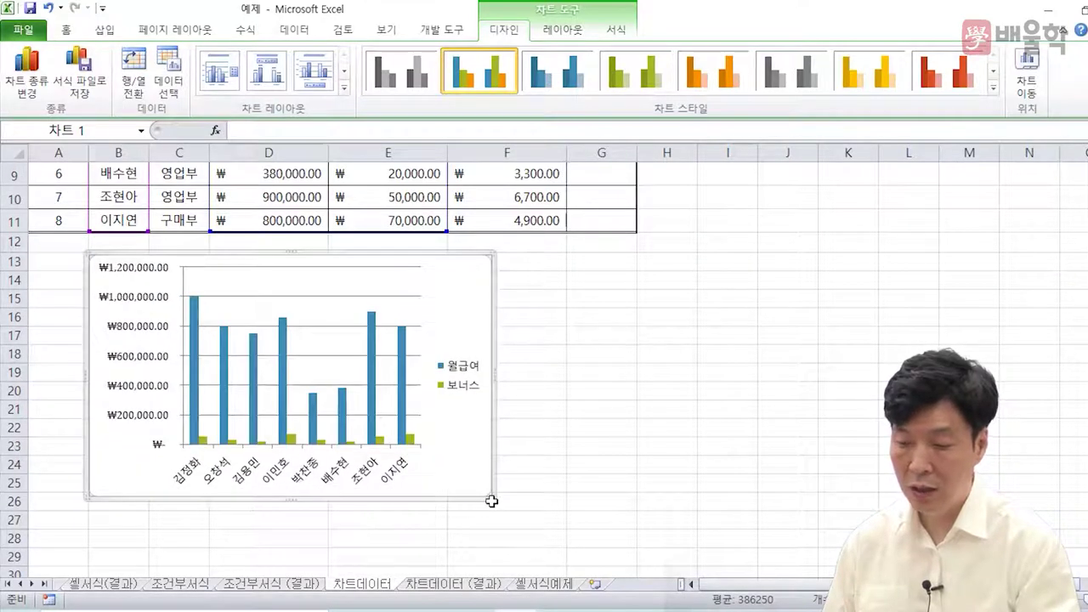
{"action": "left_click_drag", "start_coordinate": [491, 497], "coordinate": [636, 488]}
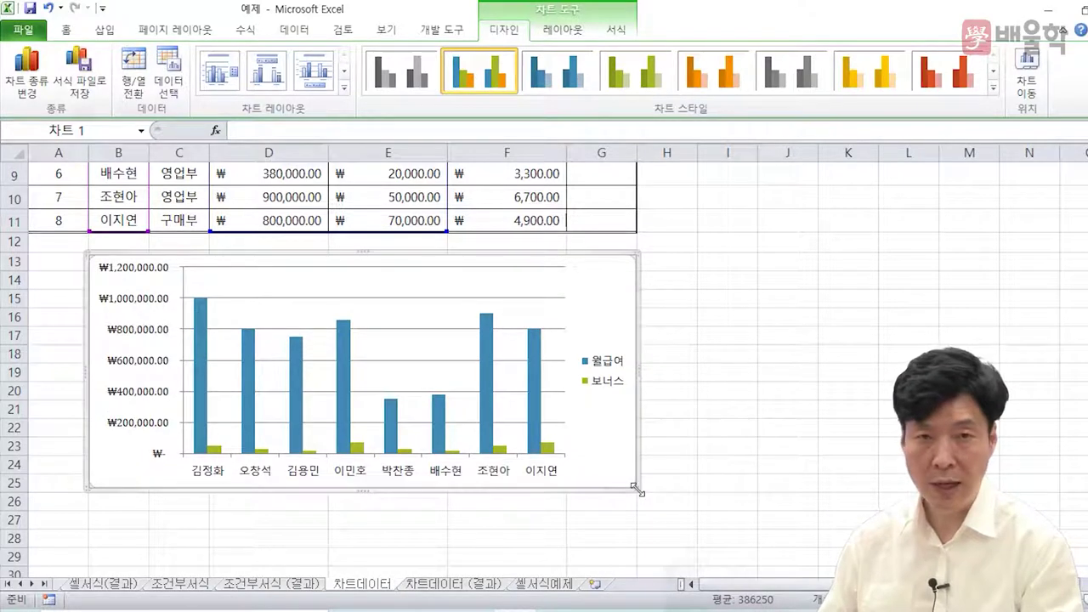
{"action": "left_click_drag", "start_coordinate": [635, 489], "coordinate": [633, 530]}
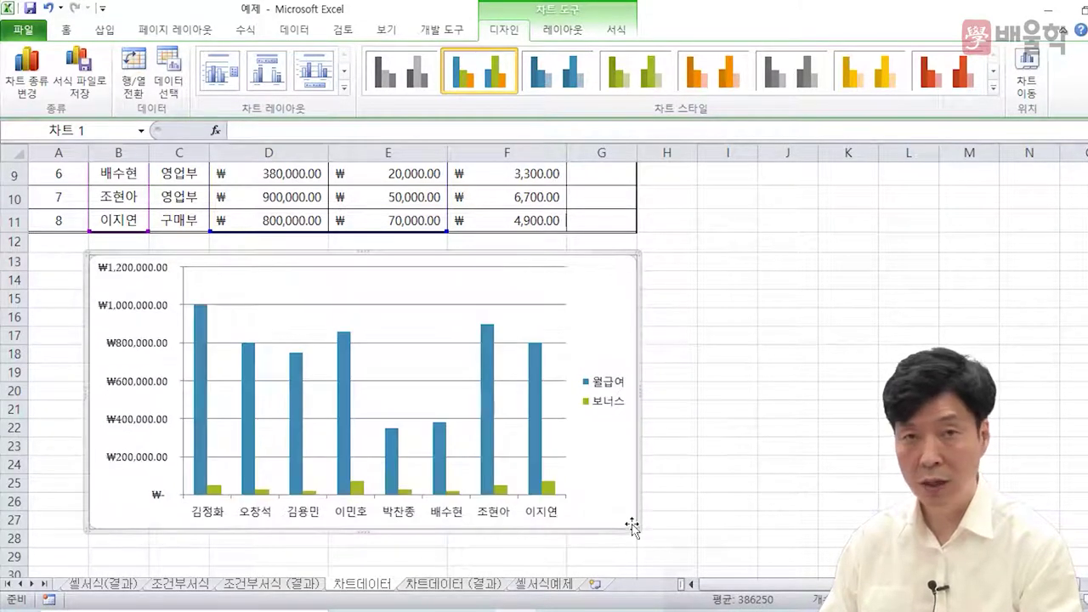
{"action": "left_click", "coordinate": [715, 437]}
{"action": "left_click", "coordinate": [620, 439]}
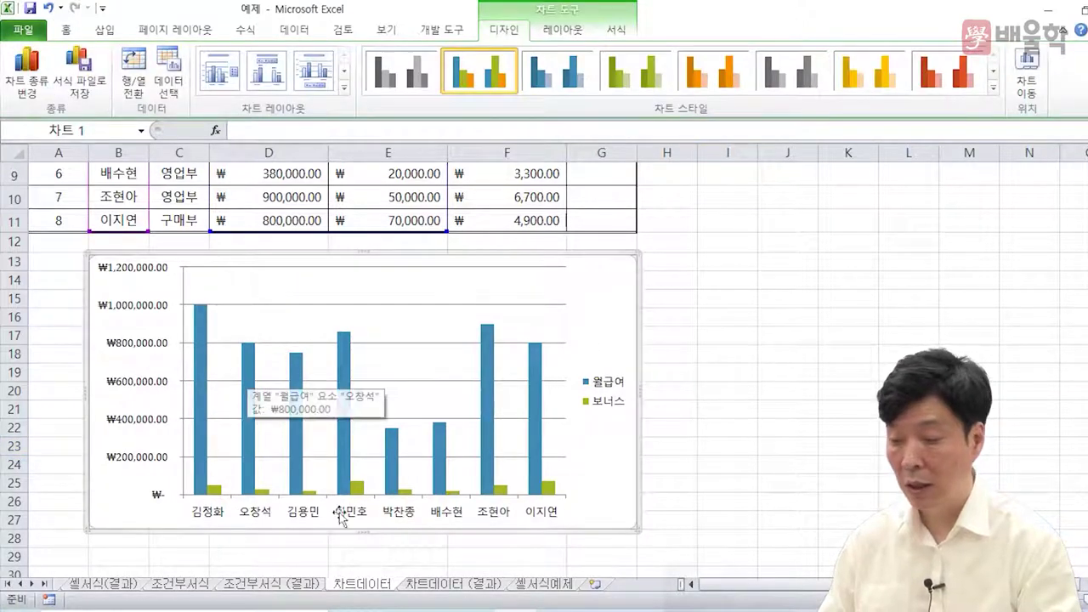
- Compare the combo chart on the 차트데이터 (결과) sheet with the 구매부 rows in its table
{"action": "left_click", "coordinate": [431, 583]}
{"action": "scroll", "coordinate": [428, 544], "scroll_direction": "down", "scroll_amount": 1}
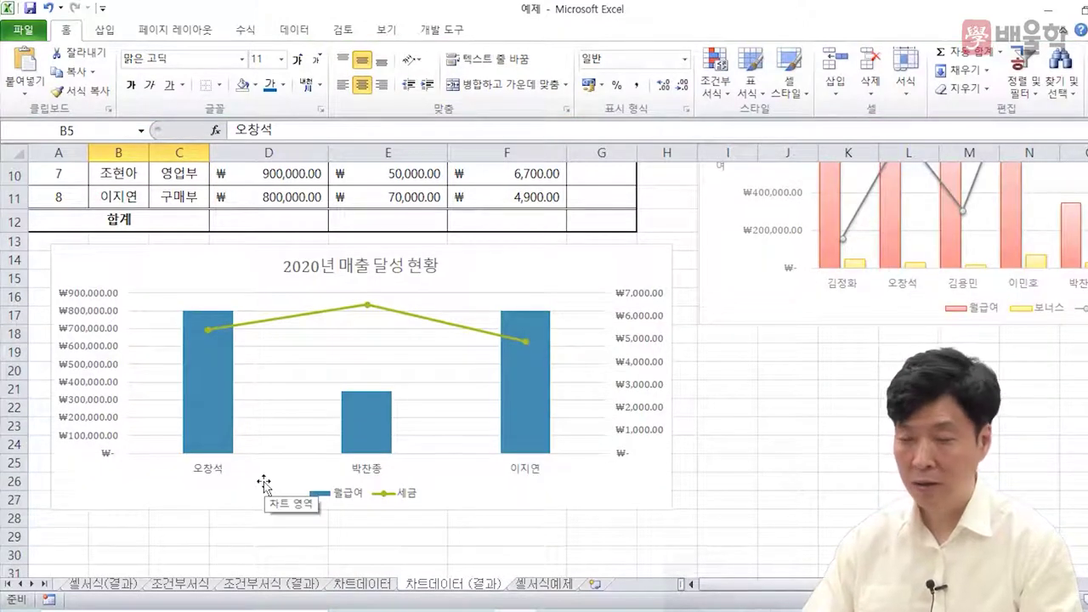
{"action": "scroll", "coordinate": [262, 483], "scroll_direction": "up", "scroll_amount": 3}
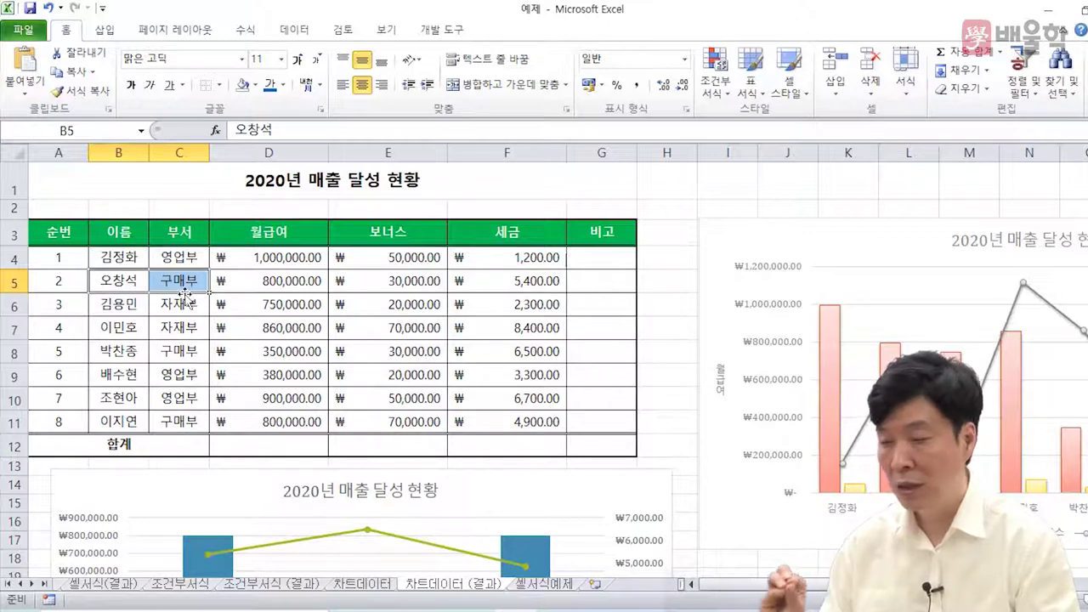
{"action": "scroll", "coordinate": [183, 356], "scroll_direction": "down", "scroll_amount": 4}
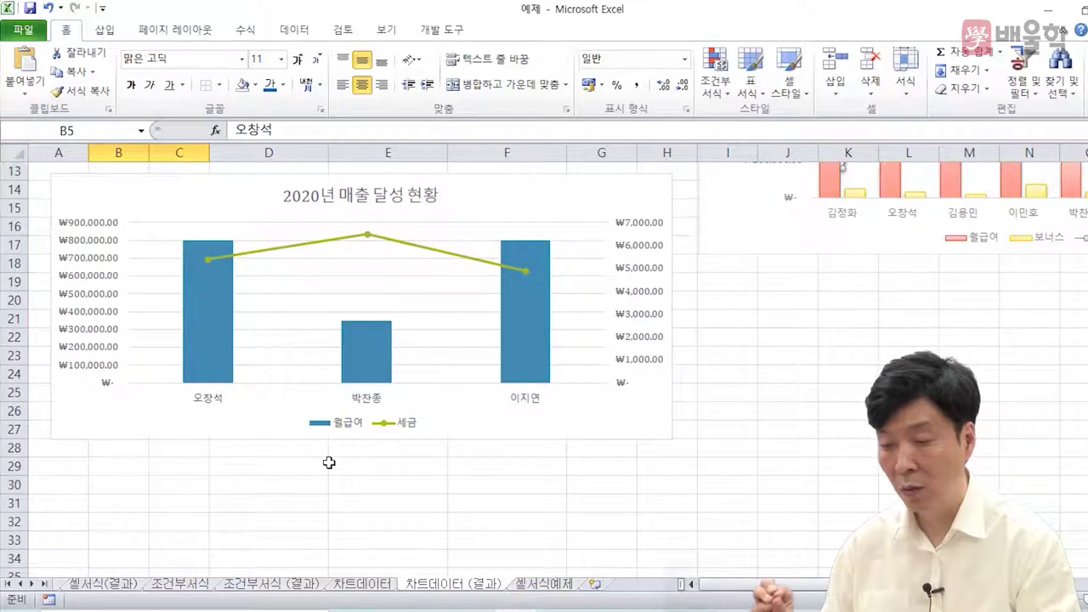
{"action": "scroll", "coordinate": [380, 438], "scroll_direction": "up", "scroll_amount": 3}
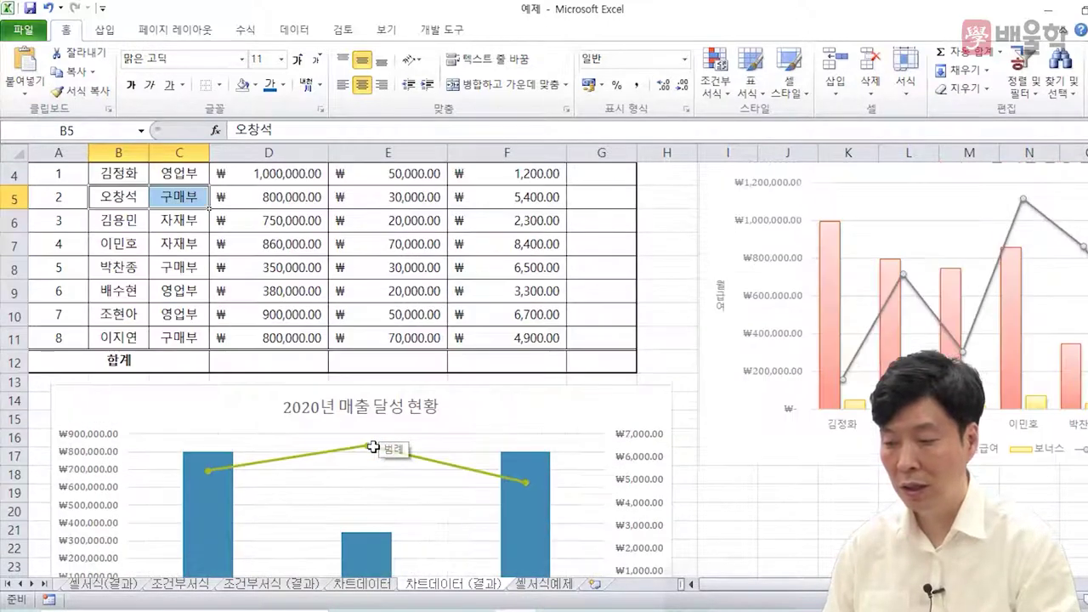
{"action": "scroll", "coordinate": [374, 452], "scroll_direction": "down", "scroll_amount": 2}
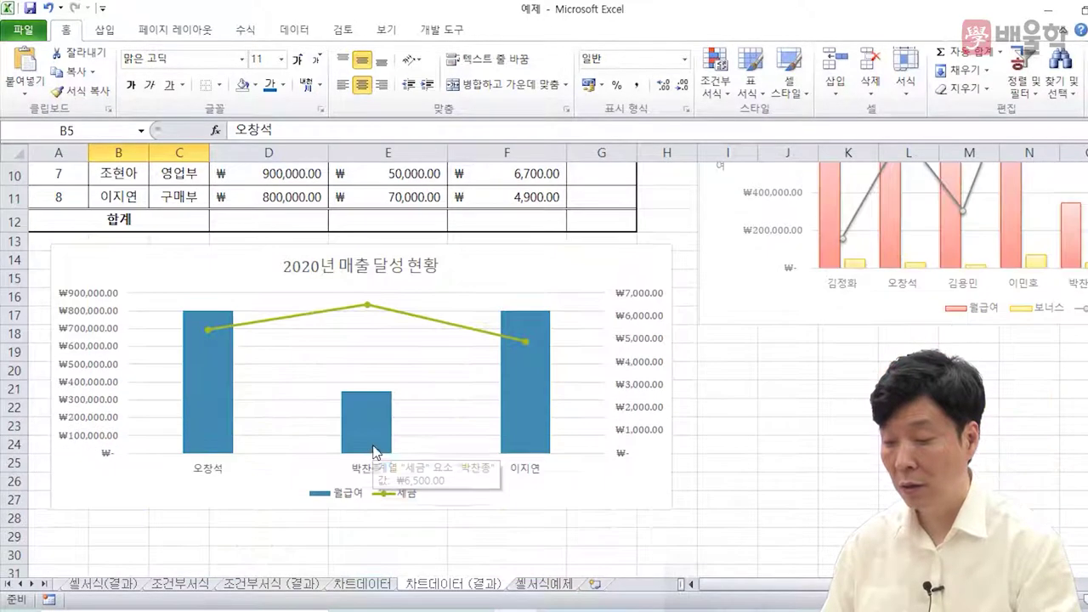
- Return to the 차트데이터 sheet and delete the 월급여 and 보너스 column chart below the table
{"action": "left_click", "coordinate": [363, 585]}
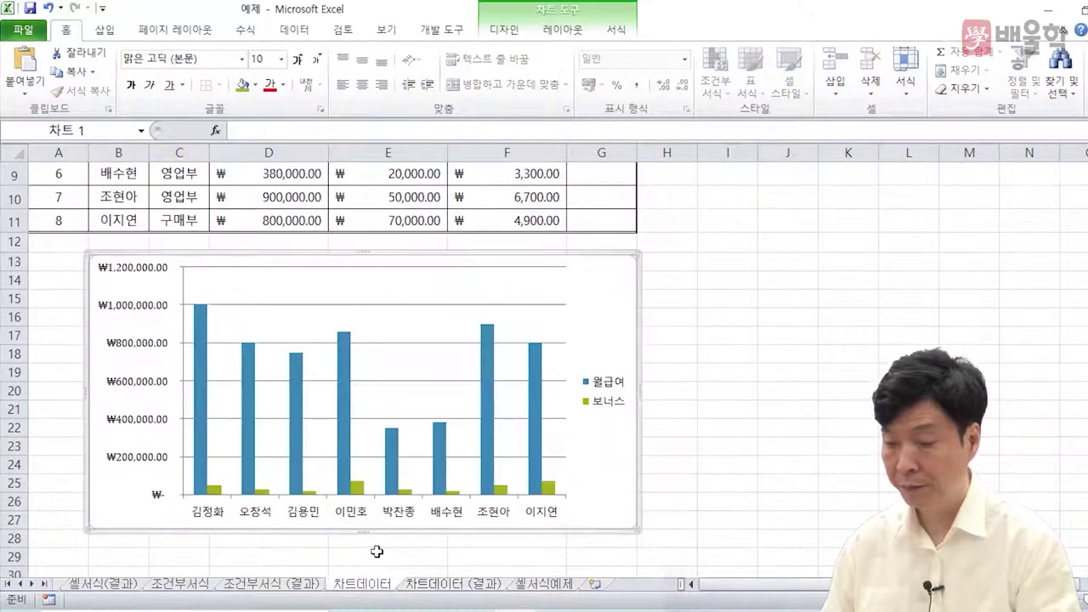
{"action": "scroll", "coordinate": [399, 536], "scroll_direction": "down", "scroll_amount": 3}
{"action": "scroll", "coordinate": [739, 349], "scroll_direction": "up", "scroll_amount": 5}
{"action": "left_click", "coordinate": [738, 348]}
{"action": "scroll", "coordinate": [727, 357], "scroll_direction": "down", "scroll_amount": 2}
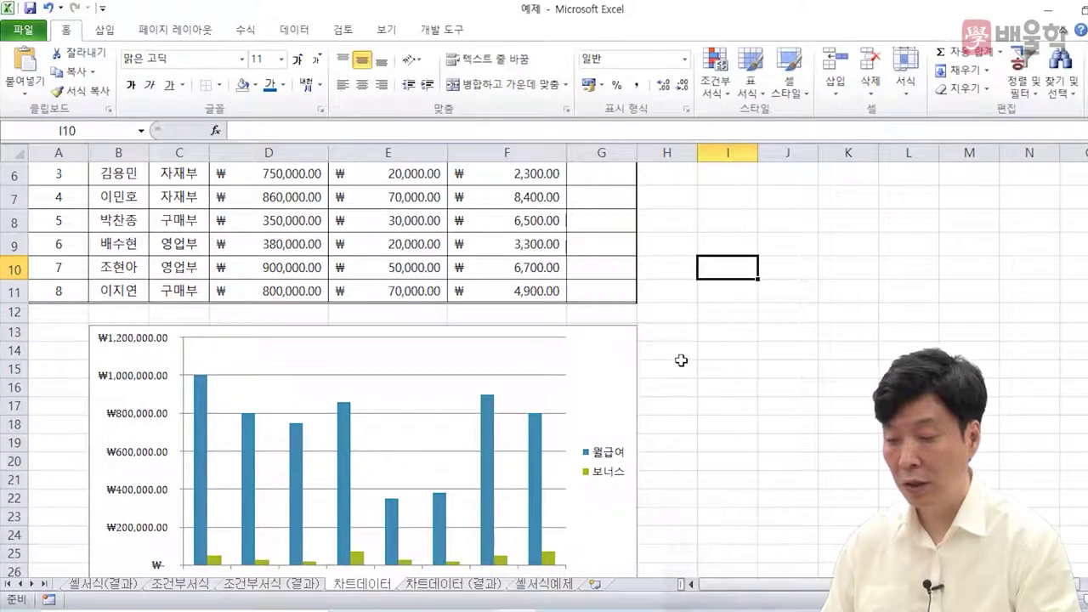
{"action": "scroll", "coordinate": [655, 359], "scroll_direction": "down", "scroll_amount": 1}
{"action": "left_click", "coordinate": [612, 327]}
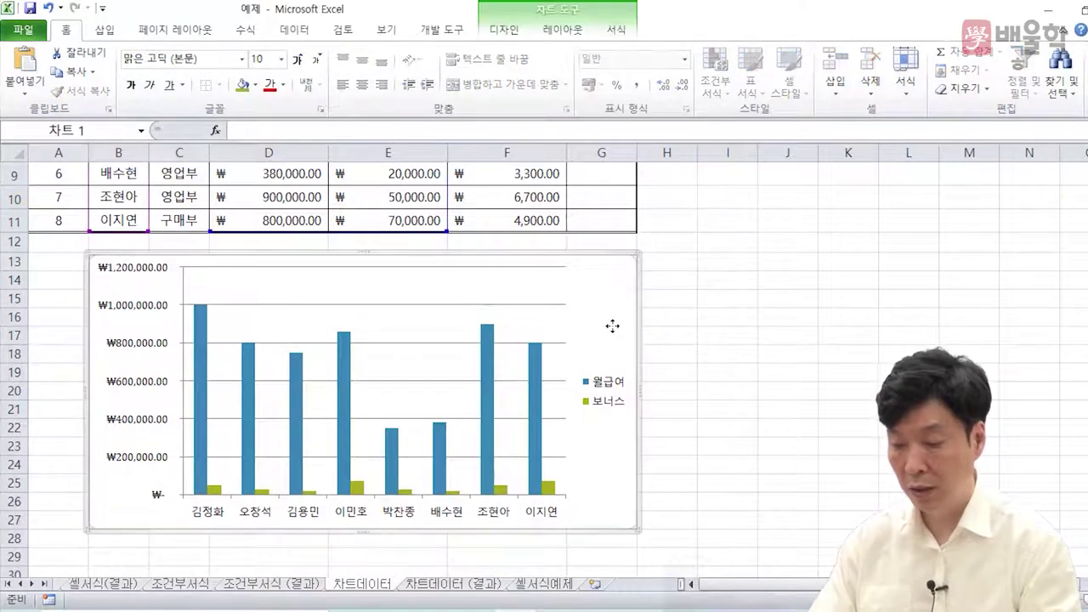
{"action": "key", "text": "Delete"}
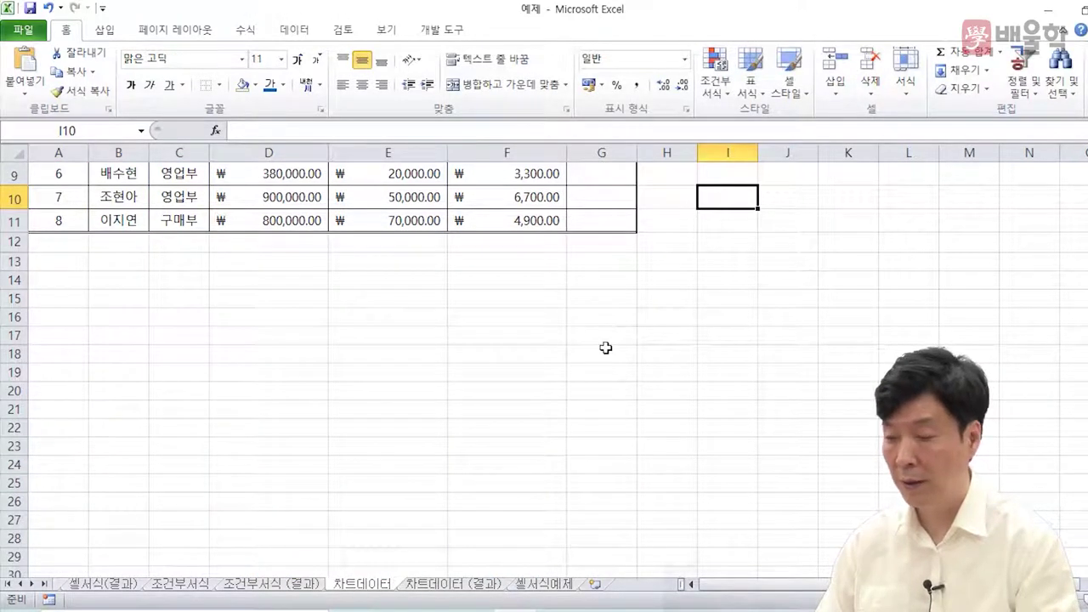
- Recheck the result sheet's chart, then on 차트데이터 select the 이름 header B3 and the 구매부 name cells B5, B8 and B11
{"action": "scroll", "coordinate": [605, 346], "scroll_direction": "up", "scroll_amount": 3}
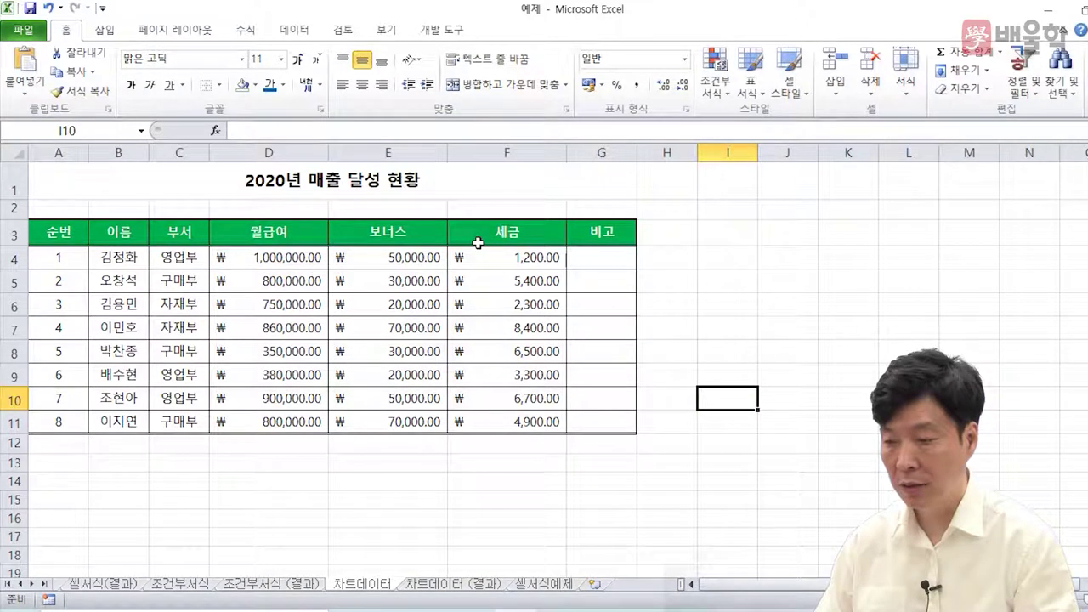
{"action": "left_click", "coordinate": [431, 585]}
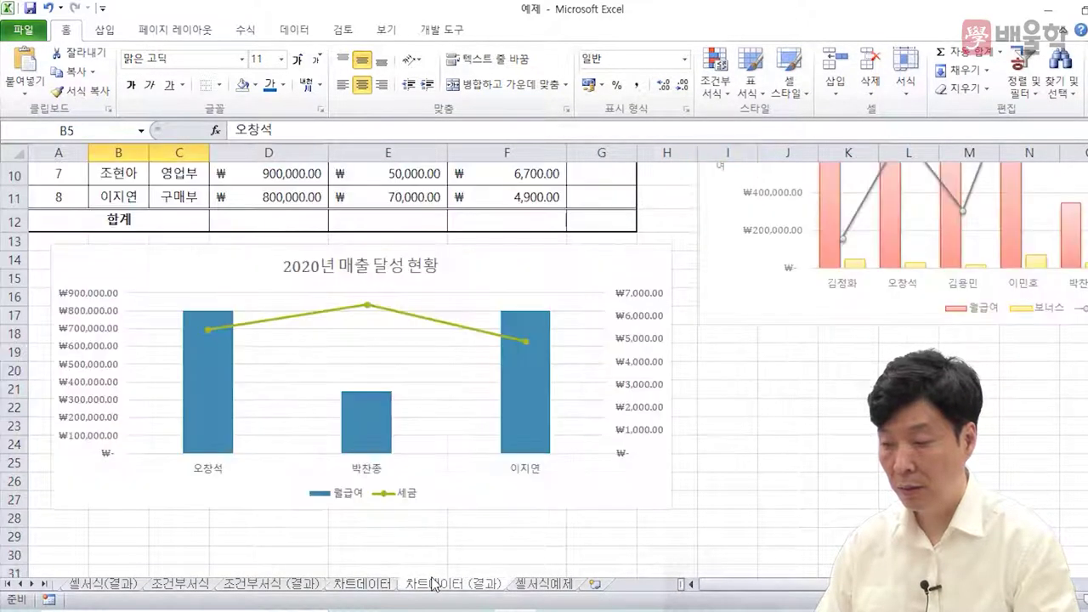
{"action": "left_click", "coordinate": [351, 584]}
{"action": "left_click", "coordinate": [126, 234]}
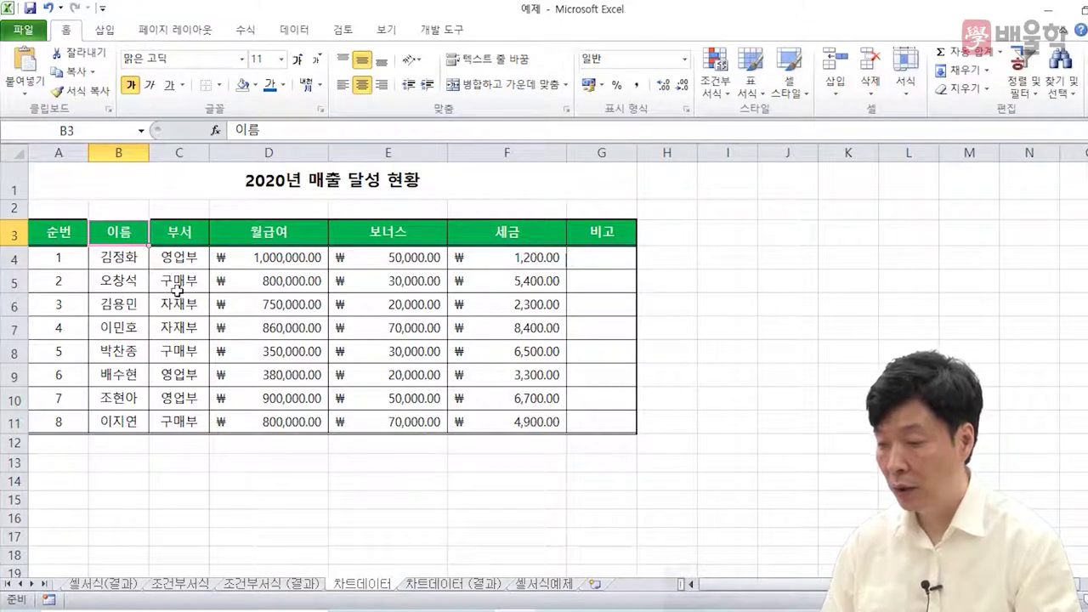
{"action": "left_click", "coordinate": [122, 281]}
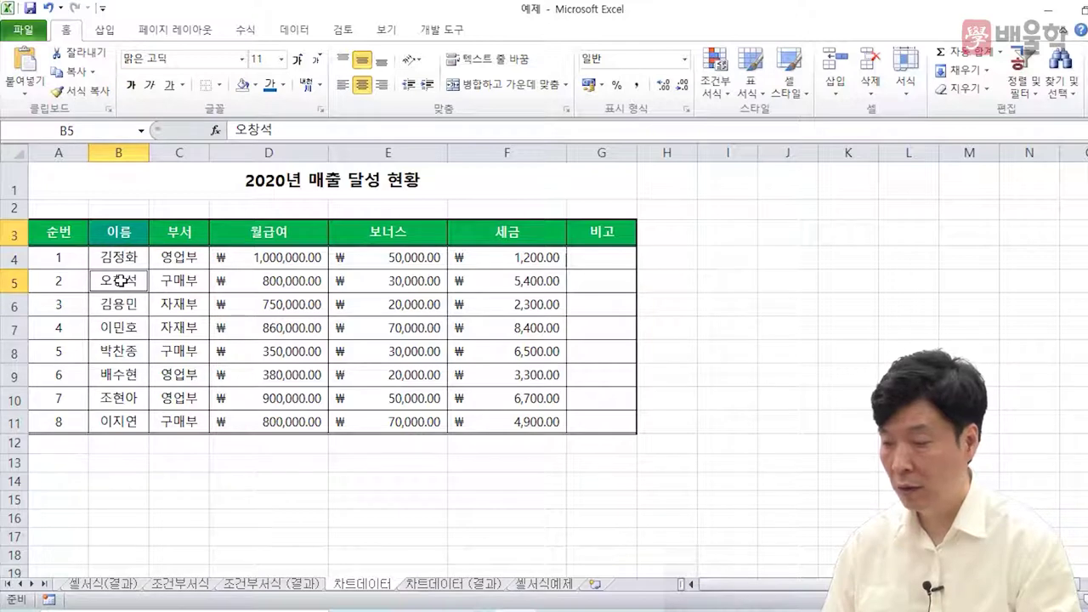
{"action": "left_click", "coordinate": [130, 351], "text": "ctrl"}
{"action": "left_click", "coordinate": [130, 423], "text": "ctrl"}
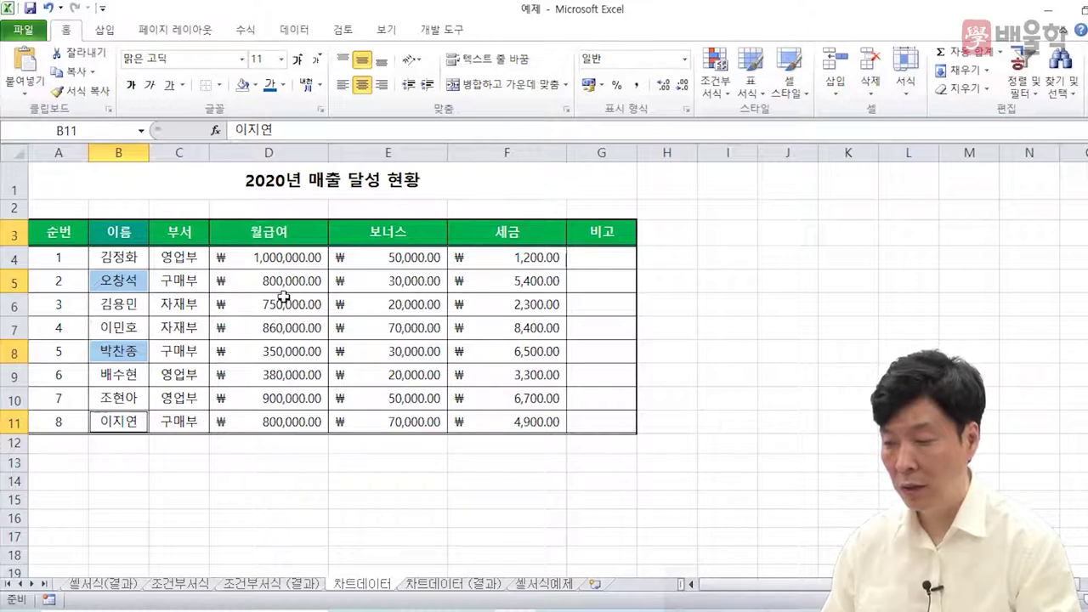
- Add the 월급여 cells D3, D5, D8, D11 and the 세금 cells F3, F5, F8, F11 to the selection
{"action": "left_click", "coordinate": [276, 231], "text": "ctrl"}
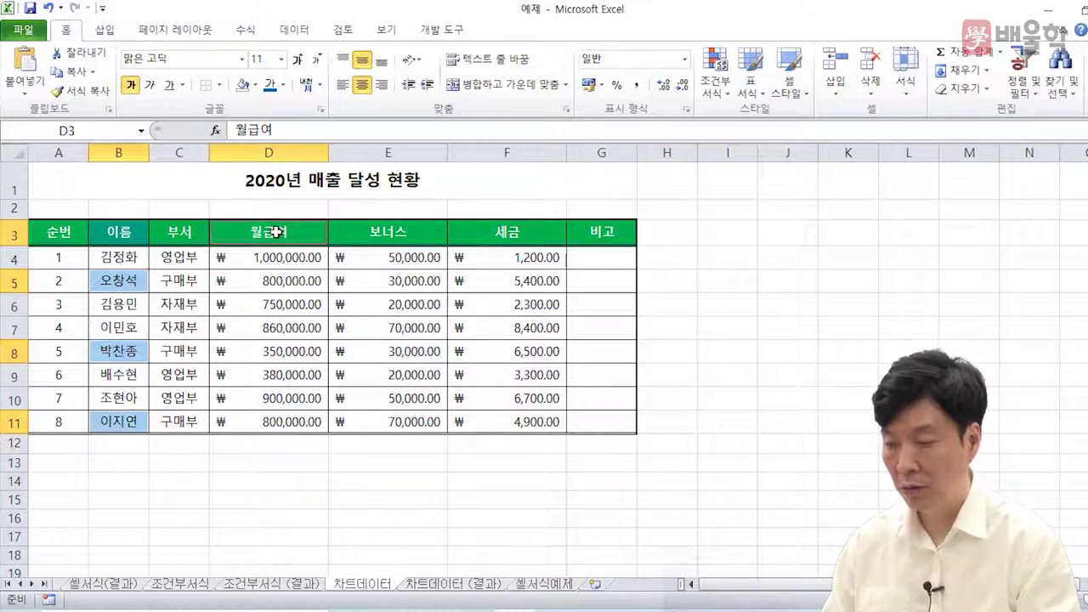
{"action": "left_click", "coordinate": [299, 287], "text": "ctrl"}
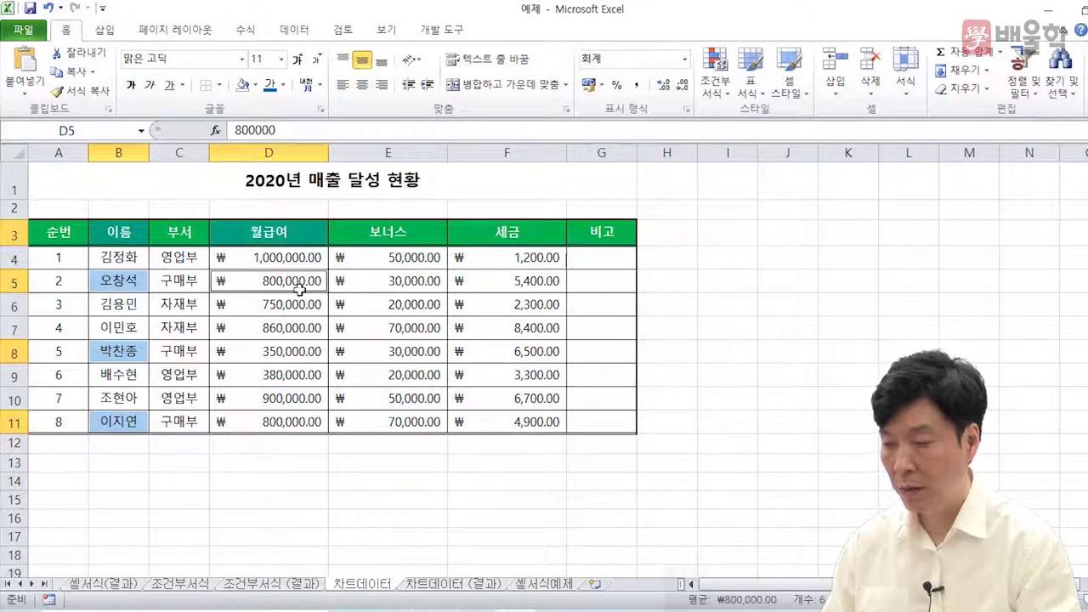
{"action": "left_click", "coordinate": [301, 353], "text": "ctrl"}
{"action": "left_click", "coordinate": [288, 423], "text": "ctrl"}
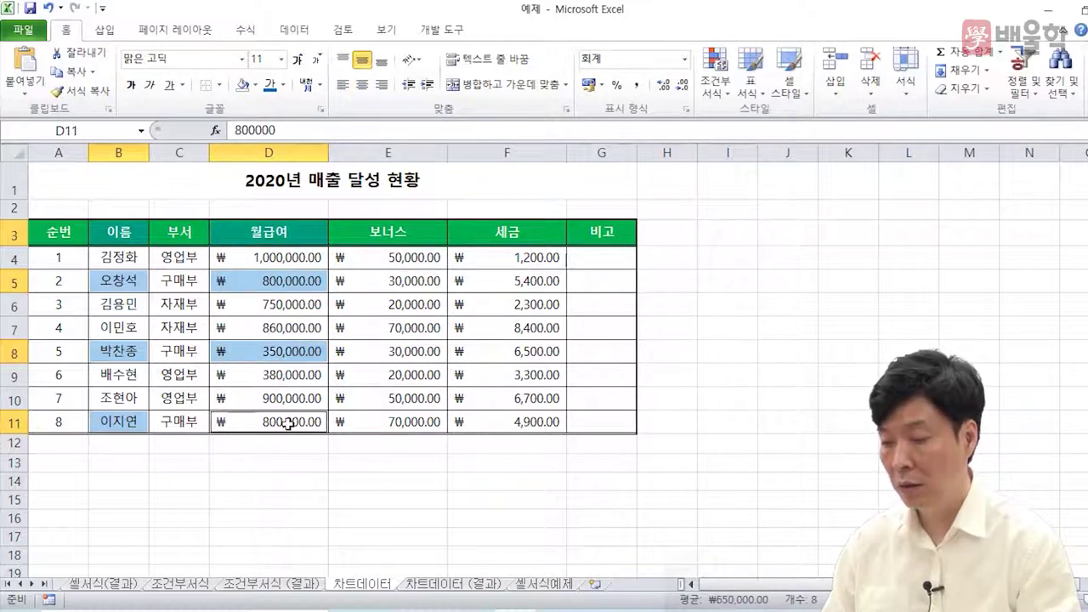
{"action": "left_click", "coordinate": [507, 233], "text": "ctrl"}
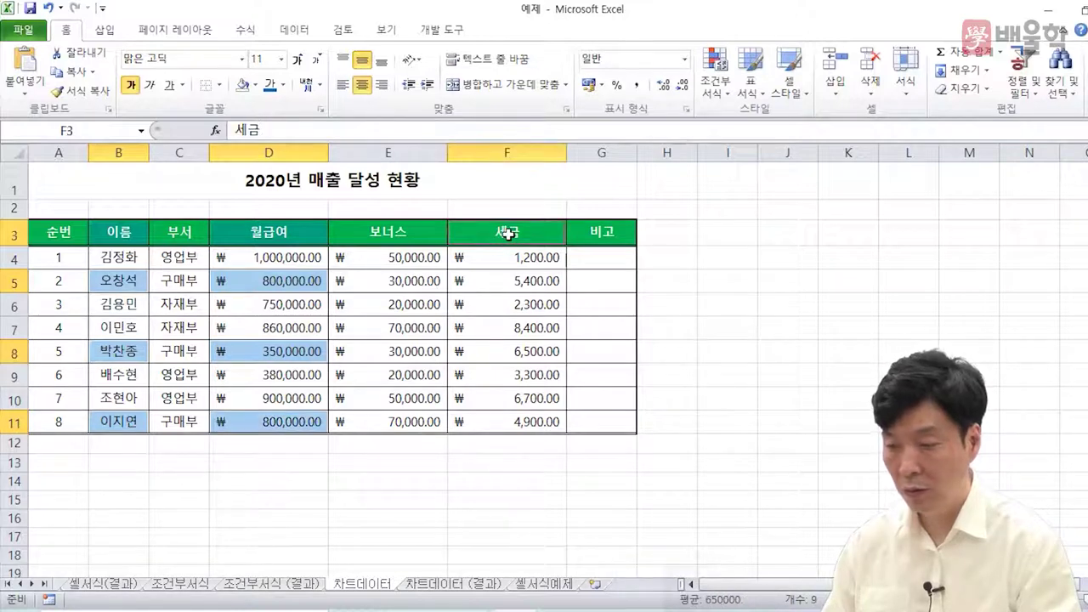
{"action": "left_click", "coordinate": [504, 283], "text": "ctrl"}
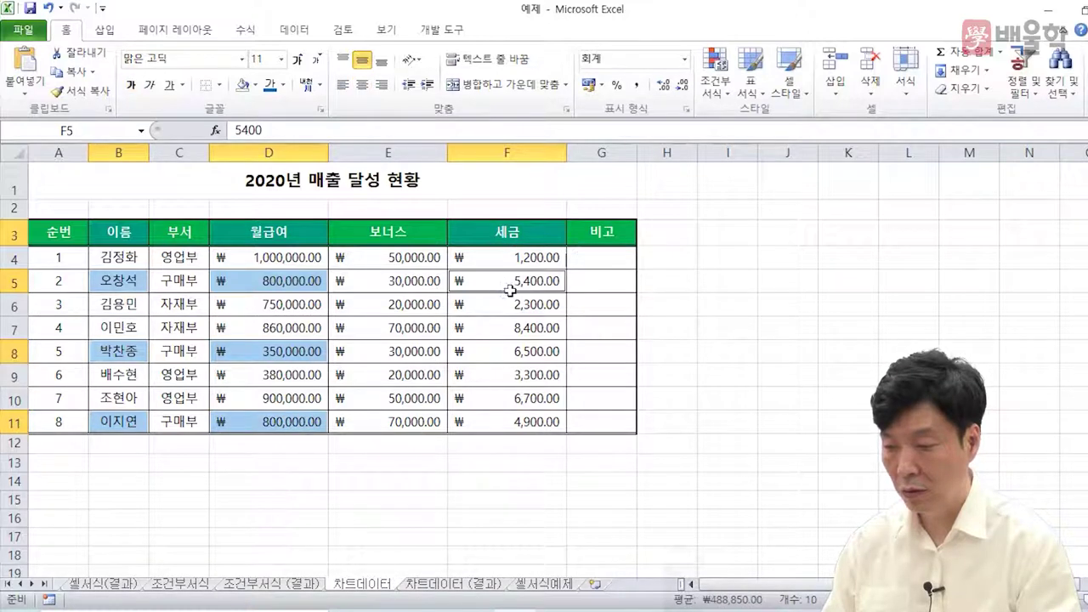
{"action": "left_click", "coordinate": [530, 347], "text": "ctrl"}
{"action": "left_click", "coordinate": [536, 421], "text": "ctrl"}
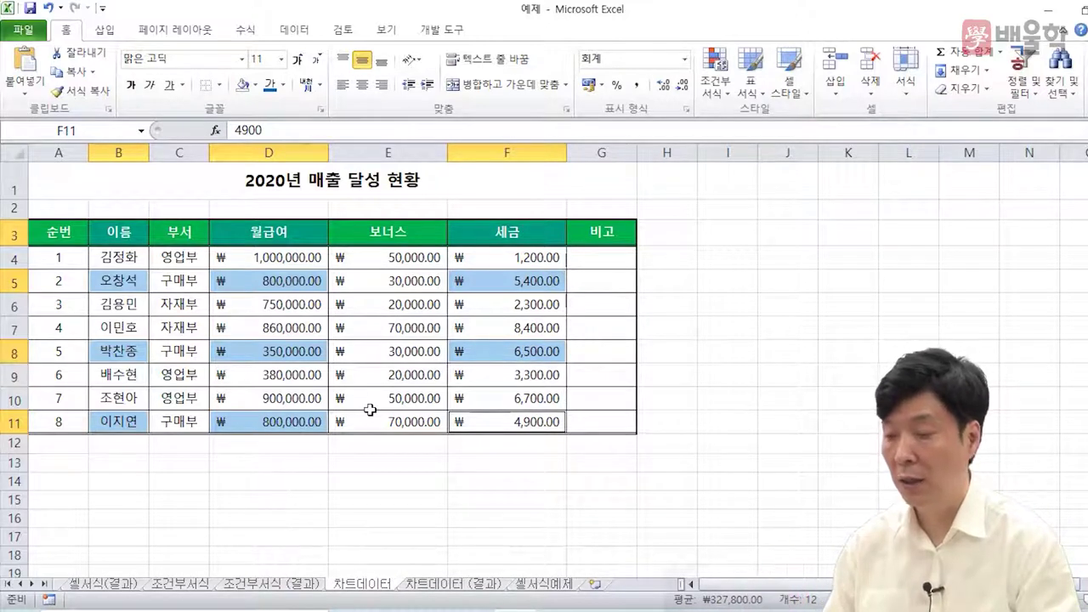
- Insert a 2-D clustered column chart from the selected 이름, 월급여 and 세금 cells
{"action": "left_click", "coordinate": [106, 30]}
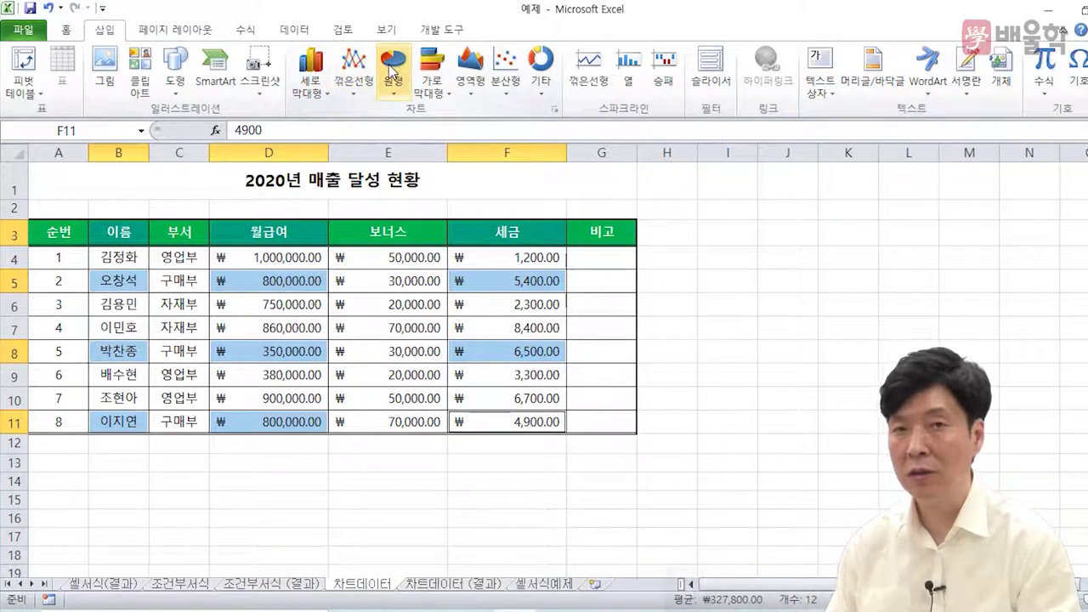
{"action": "left_click", "coordinate": [311, 83]}
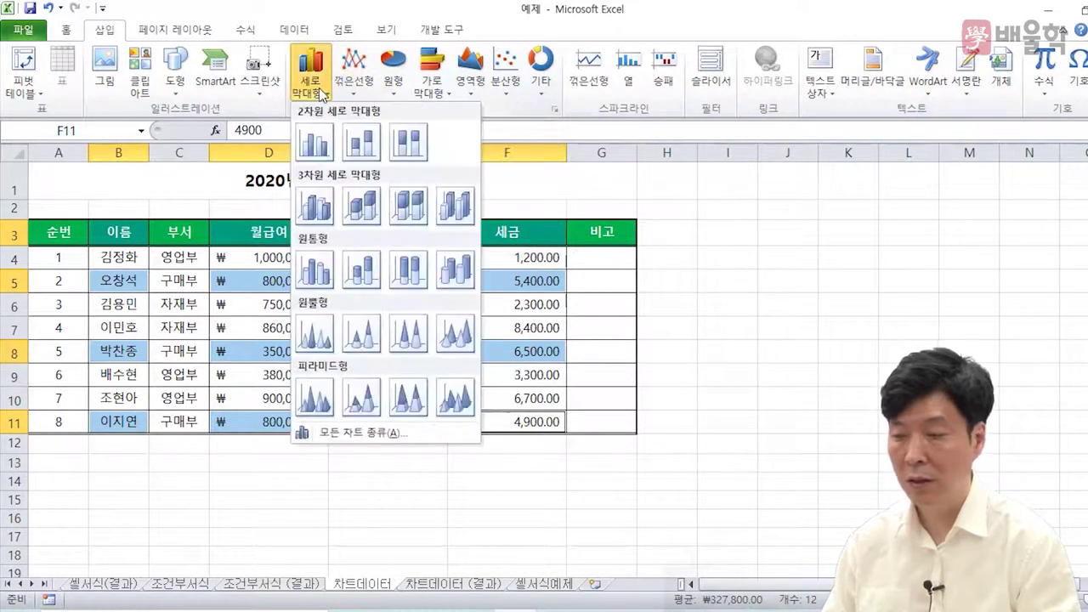
{"action": "left_click", "coordinate": [317, 142]}
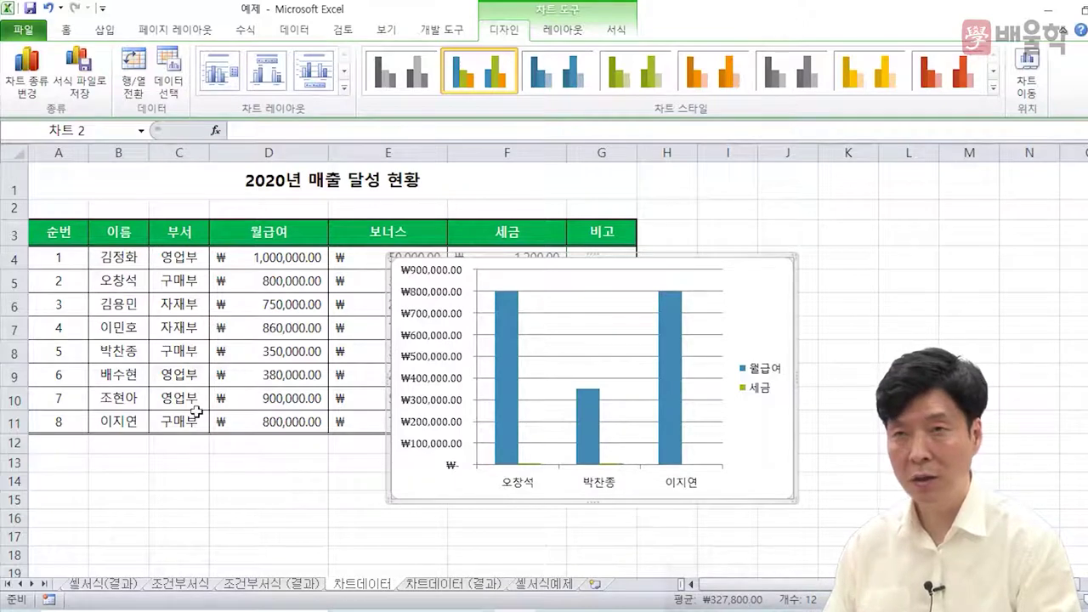
- Move the new 월급여 and 세금 chart below the table, with its upper-left corner at about B13
{"action": "scroll", "coordinate": [640, 410], "scroll_direction": "down", "scroll_amount": 1}
{"action": "scroll", "coordinate": [640, 410], "scroll_direction": "down", "scroll_amount": 2}
{"action": "scroll", "coordinate": [599, 391], "scroll_direction": "up", "scroll_amount": 2}
{"action": "left_click_drag", "start_coordinate": [452, 436], "coordinate": [179, 465]}
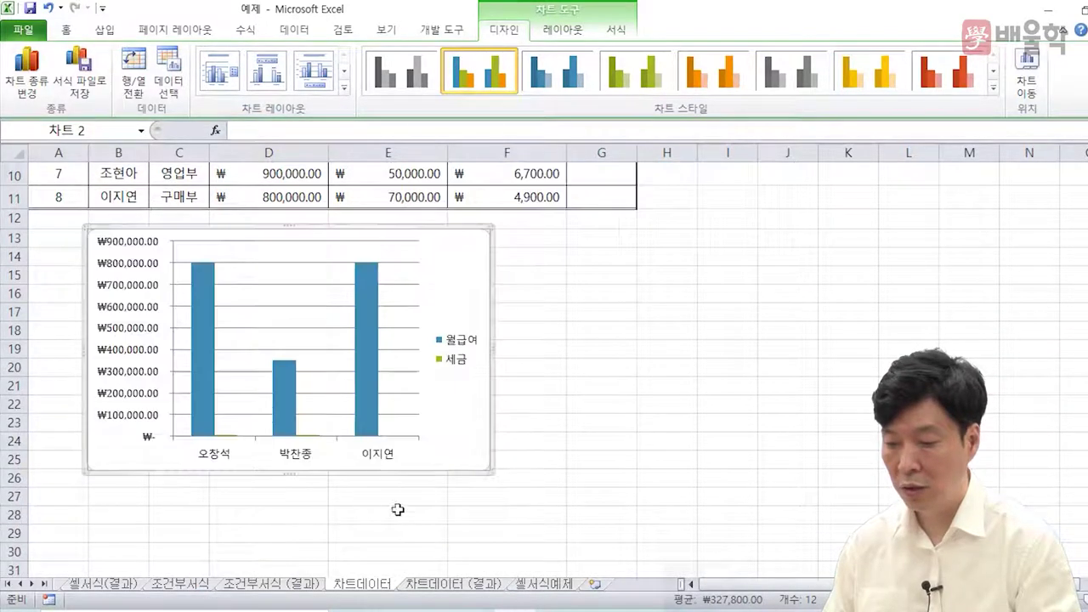
- Enlarge the chart until its lower-right corner reaches about G27, and compare it with the chart on the 차트데이터 (결과) sheet
{"action": "left_click_drag", "start_coordinate": [490, 467], "coordinate": [631, 503]}
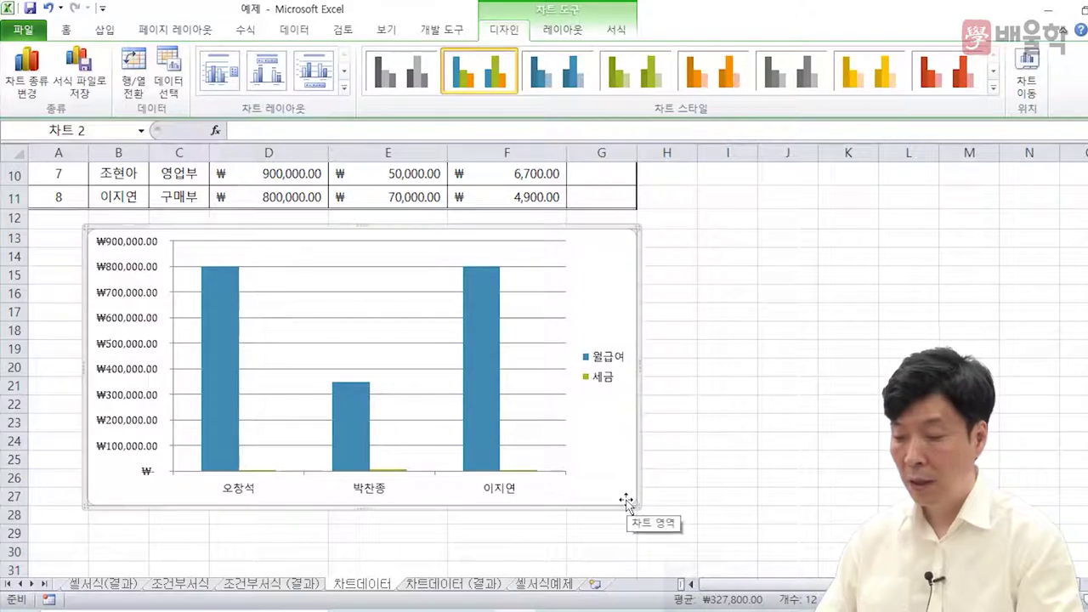
{"action": "left_click", "coordinate": [297, 585]}
{"action": "left_click", "coordinate": [439, 585]}
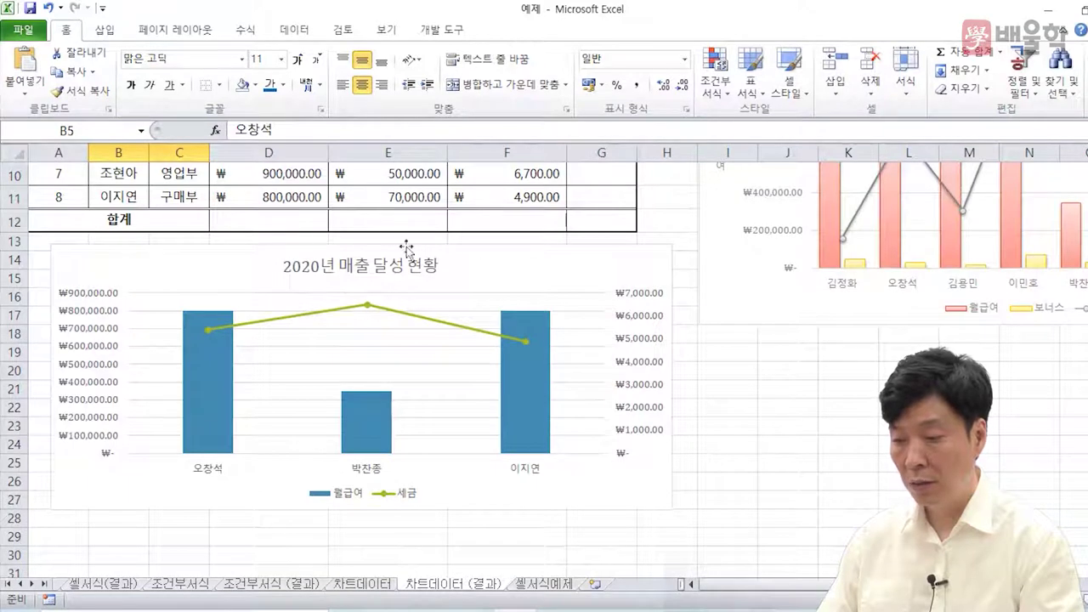
{"action": "left_click", "coordinate": [360, 585]}
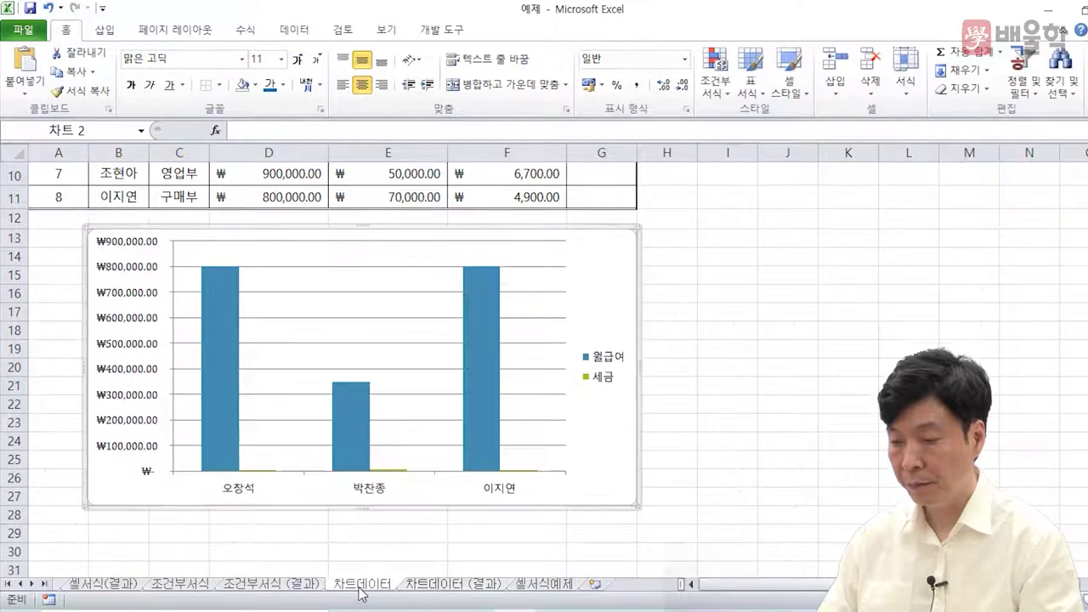
- Add a chart title to the 월급여 and 세금 chart using the 차트 위 placement
{"action": "scroll", "coordinate": [446, 483], "scroll_direction": "up", "scroll_amount": 1}
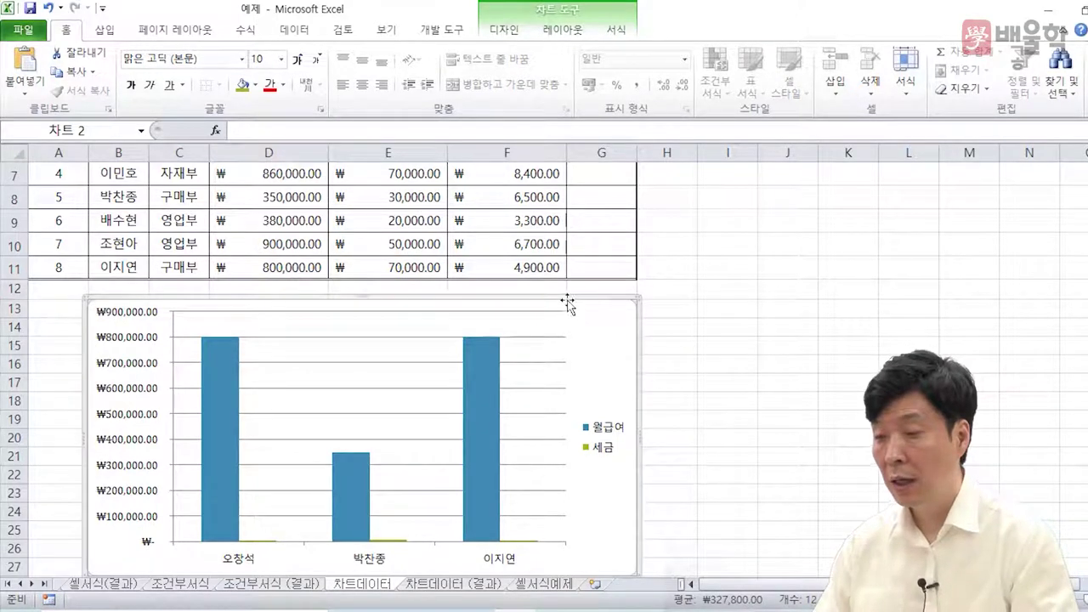
{"action": "left_click", "coordinate": [578, 38]}
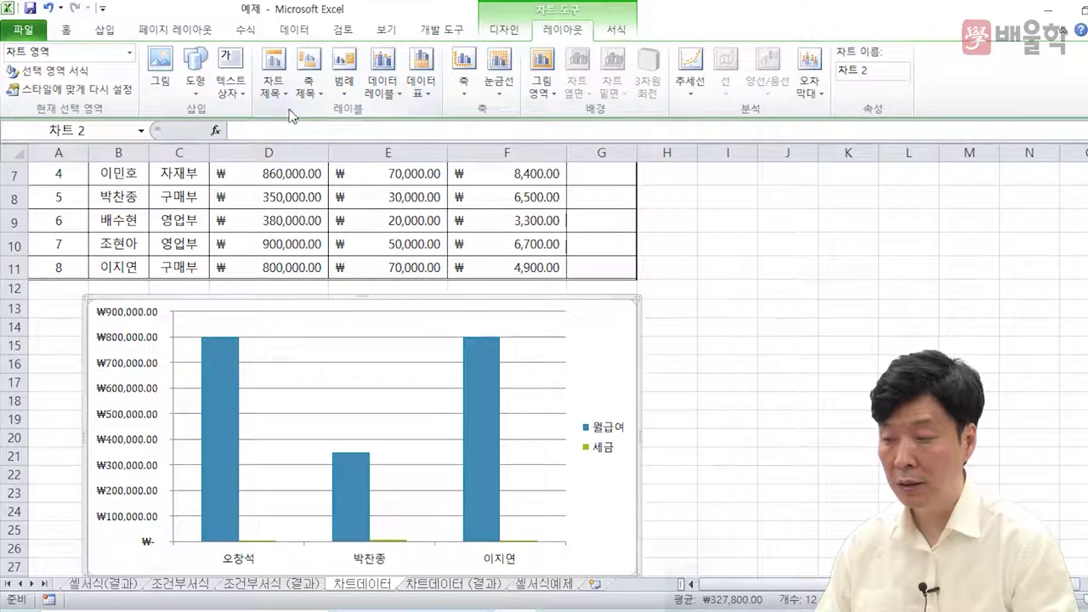
{"action": "left_click", "coordinate": [273, 95]}
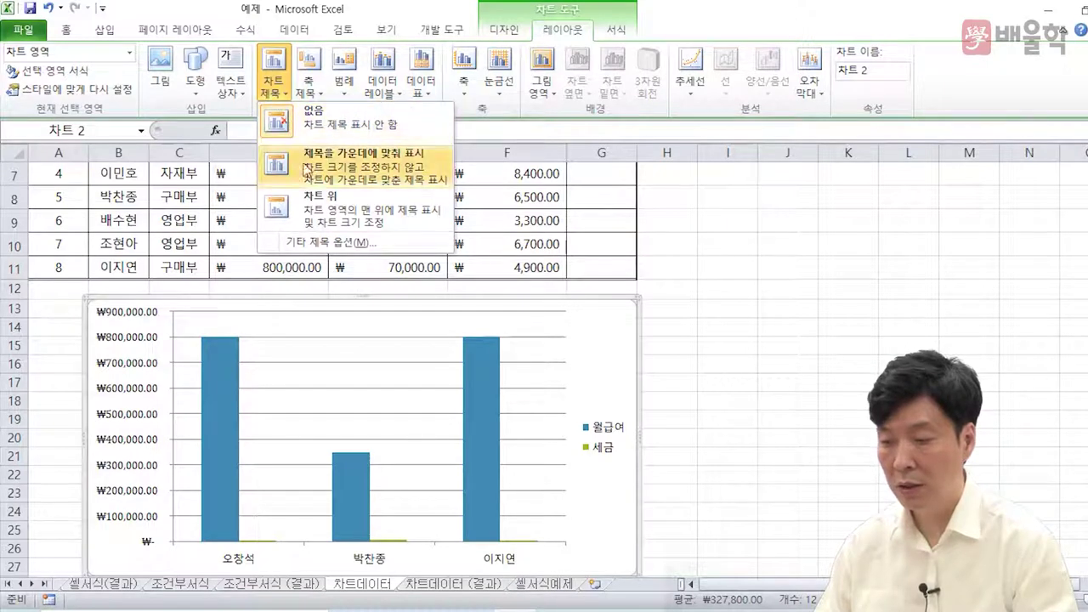
{"action": "left_click", "coordinate": [321, 207]}
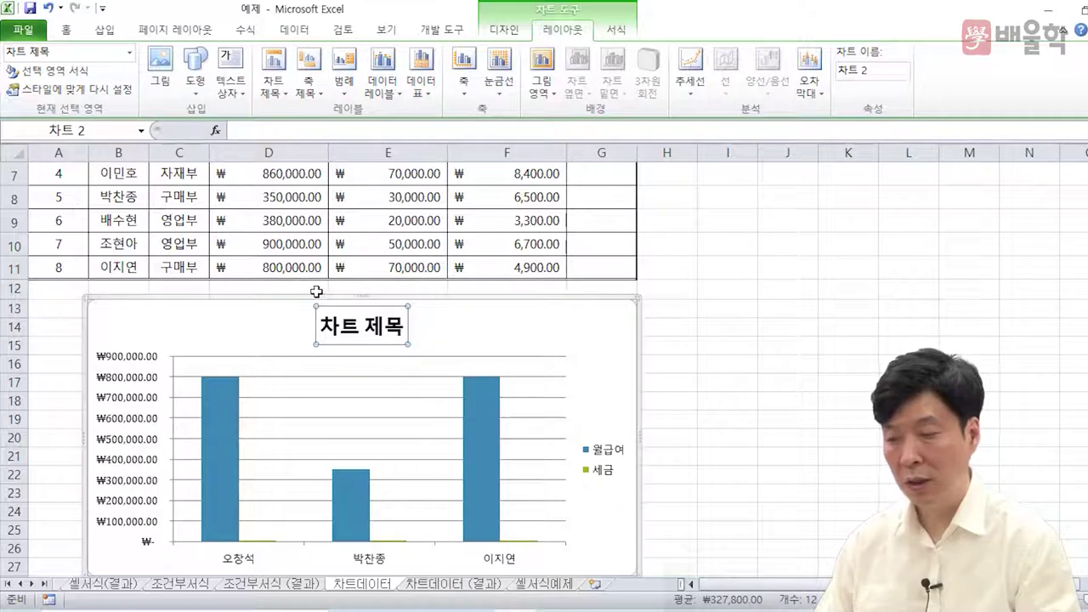
- Replace the chart's placeholder title with 2020년 매출 달성 현황, matching the table heading
{"action": "scroll", "coordinate": [332, 333], "scroll_direction": "up", "scroll_amount": 2}
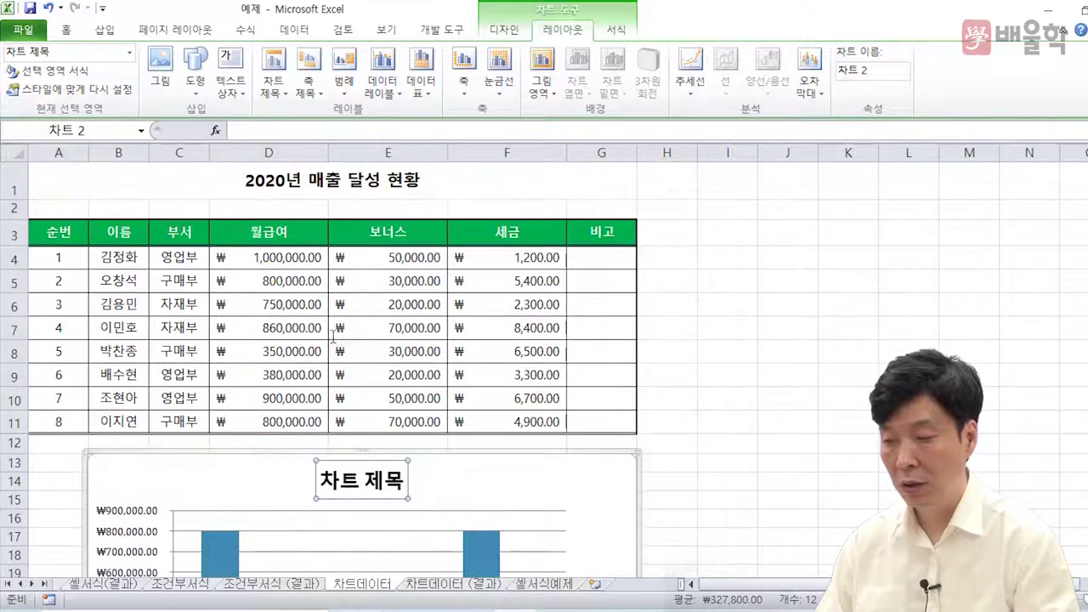
{"action": "scroll", "coordinate": [333, 337], "scroll_direction": "down", "scroll_amount": 1}
{"action": "scroll", "coordinate": [332, 336], "scroll_direction": "up", "scroll_amount": 1}
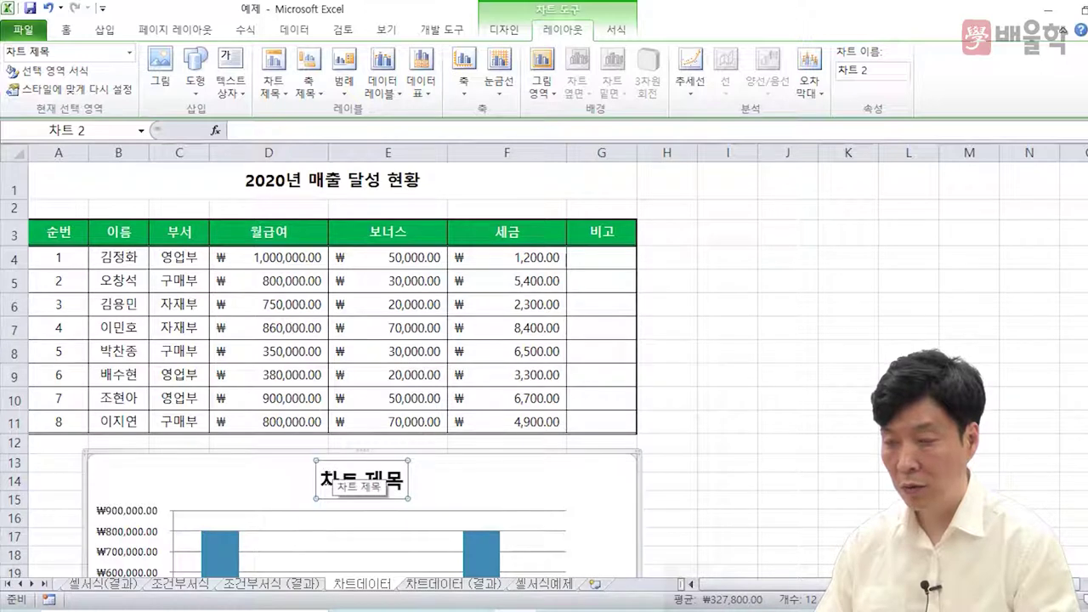
{"action": "left_click", "coordinate": [356, 481]}
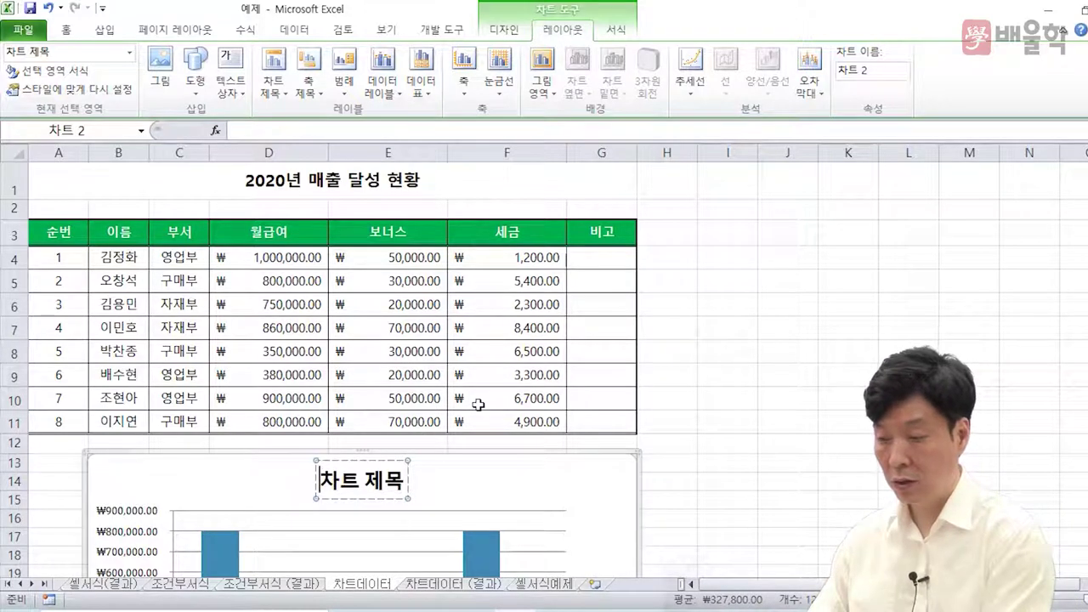
{"action": "key", "text": "BackSpace"}
{"action": "key", "text": "BackSpace"}
{"action": "key", "text": "BackSpace"}
{"action": "key", "text": "Delete"}
{"action": "key", "text": "Delete"}
{"action": "type", "text": "2"}
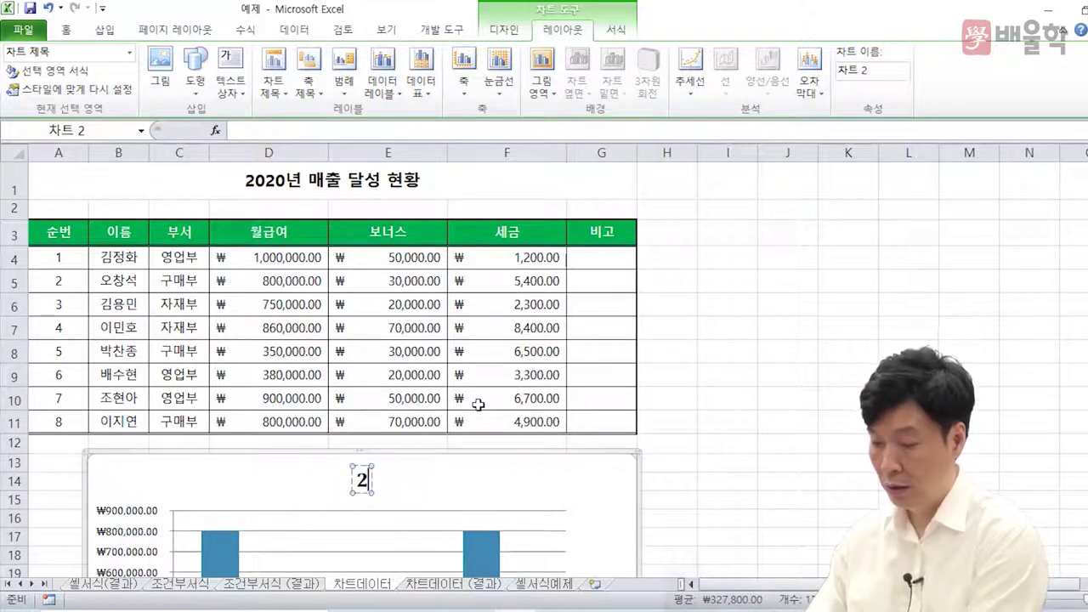
{"action": "type", "text": "020"}
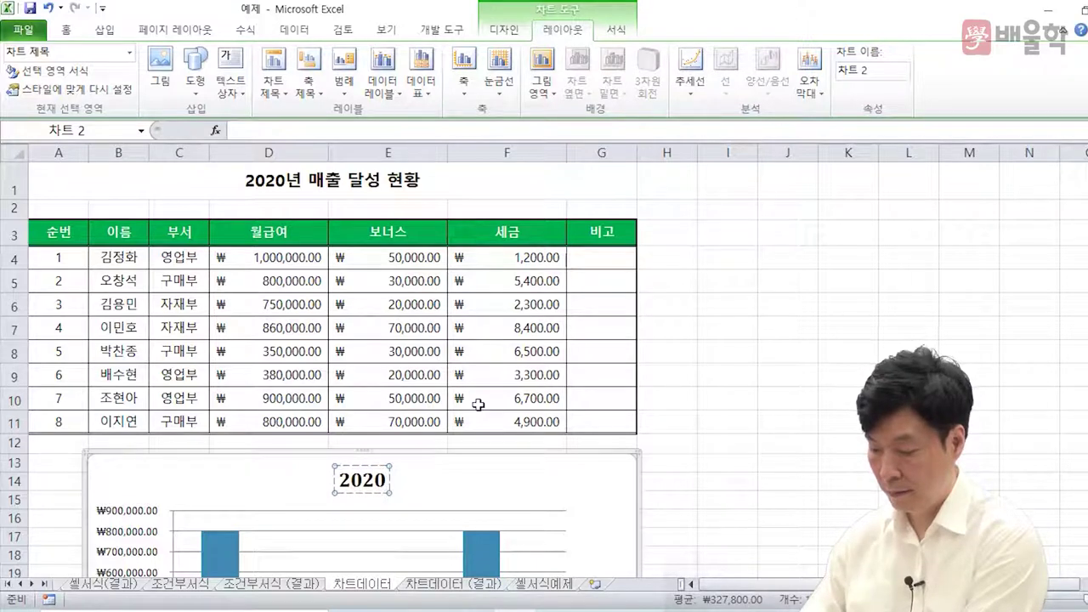
{"action": "type", "text": "년 매"}
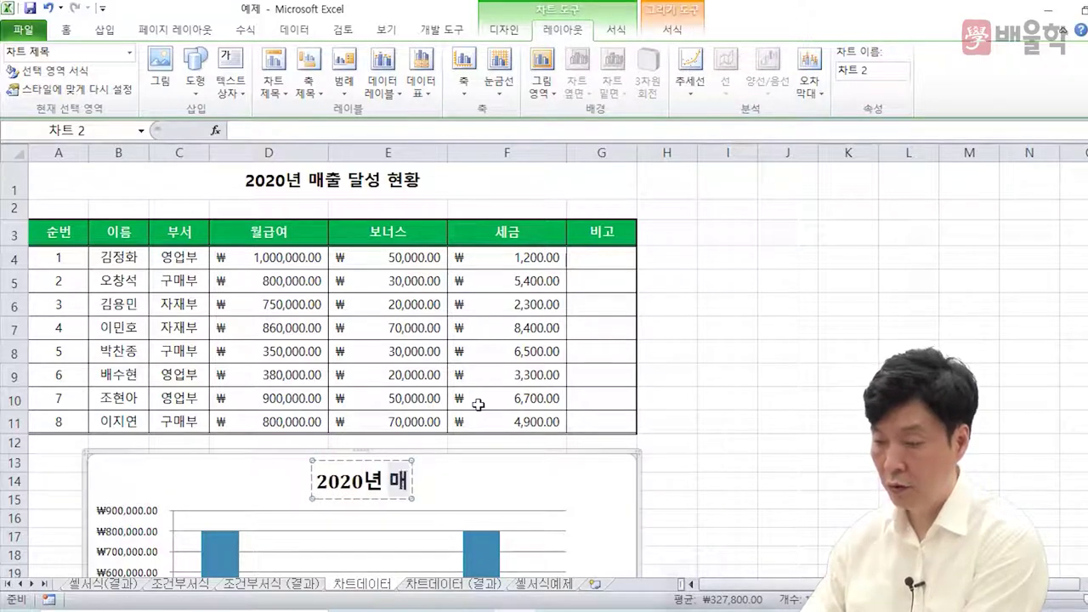
{"action": "type", "text": "출 달성 혆"}
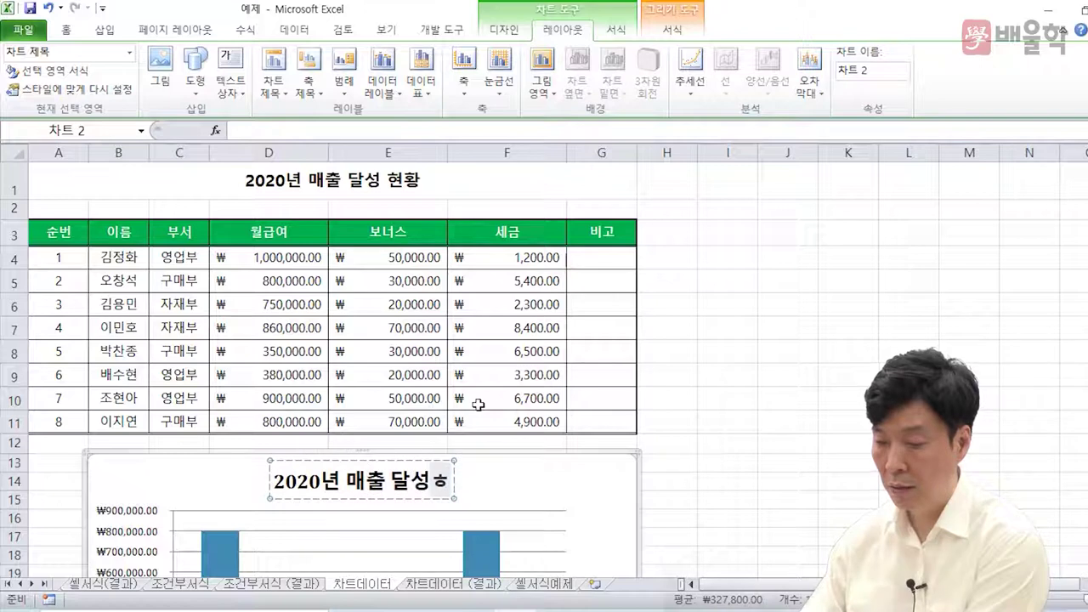
{"action": "type", "text": "황"}
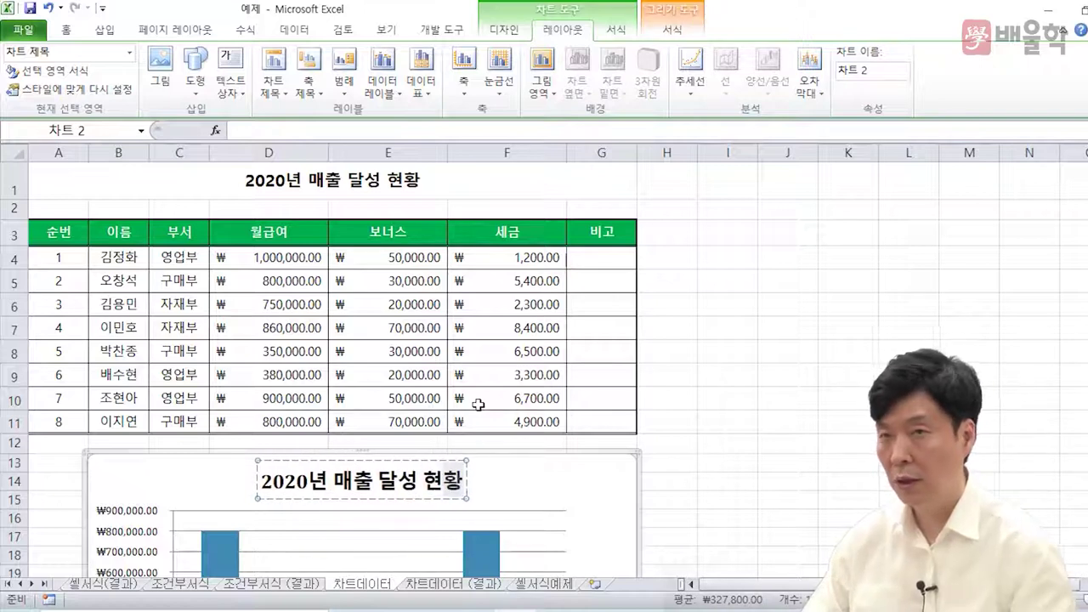
{"action": "left_click", "coordinate": [523, 480]}
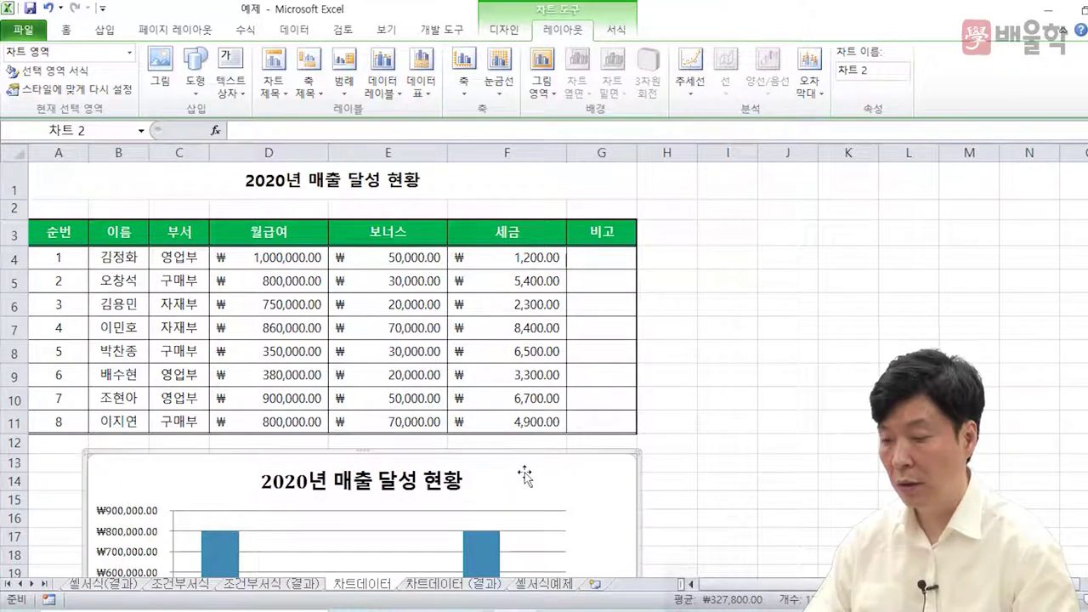
- Compare the titled chart with the one on 차트데이터 (결과), examining how the 세금 series and value axes are displayed
{"action": "scroll", "coordinate": [528, 476], "scroll_direction": "down", "scroll_amount": 3}
{"action": "scroll", "coordinate": [534, 476], "scroll_direction": "up", "scroll_amount": 3}
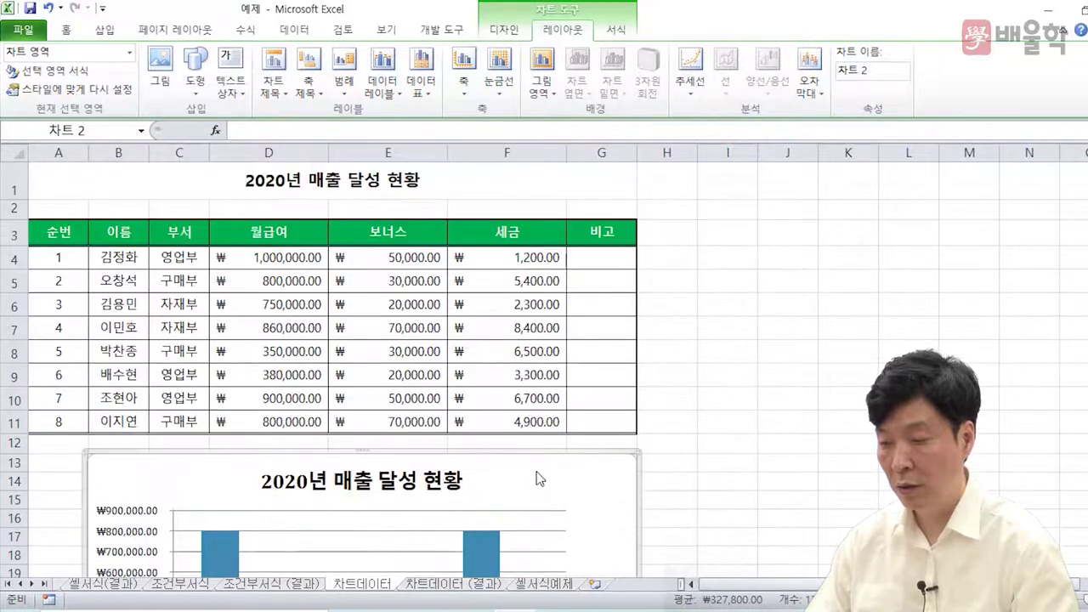
{"action": "scroll", "coordinate": [536, 474], "scroll_direction": "down", "scroll_amount": 1}
{"action": "left_click", "coordinate": [448, 586]}
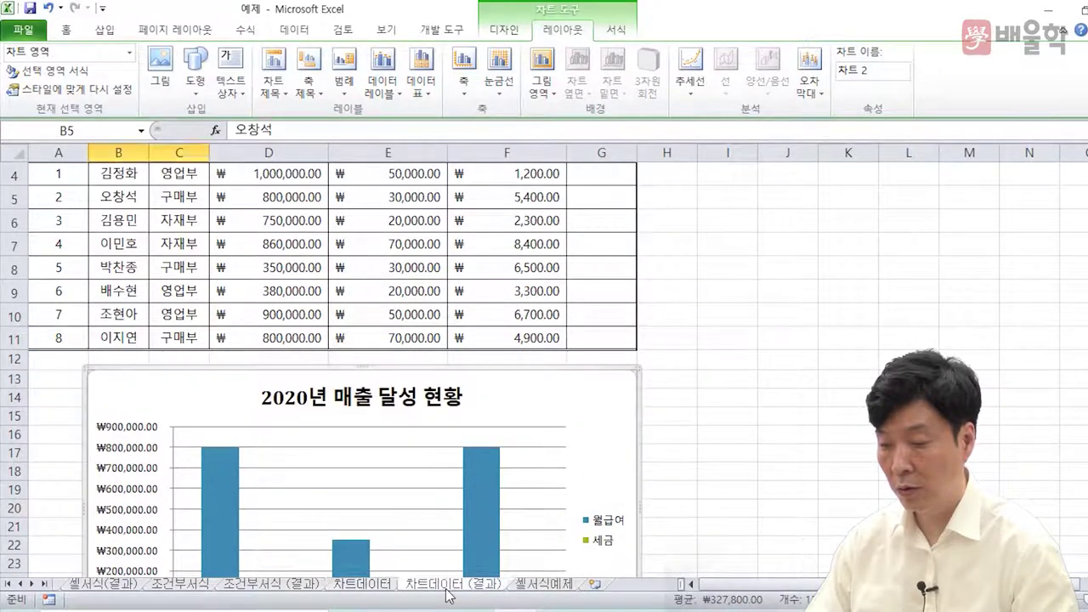
{"action": "left_click", "coordinate": [379, 584]}
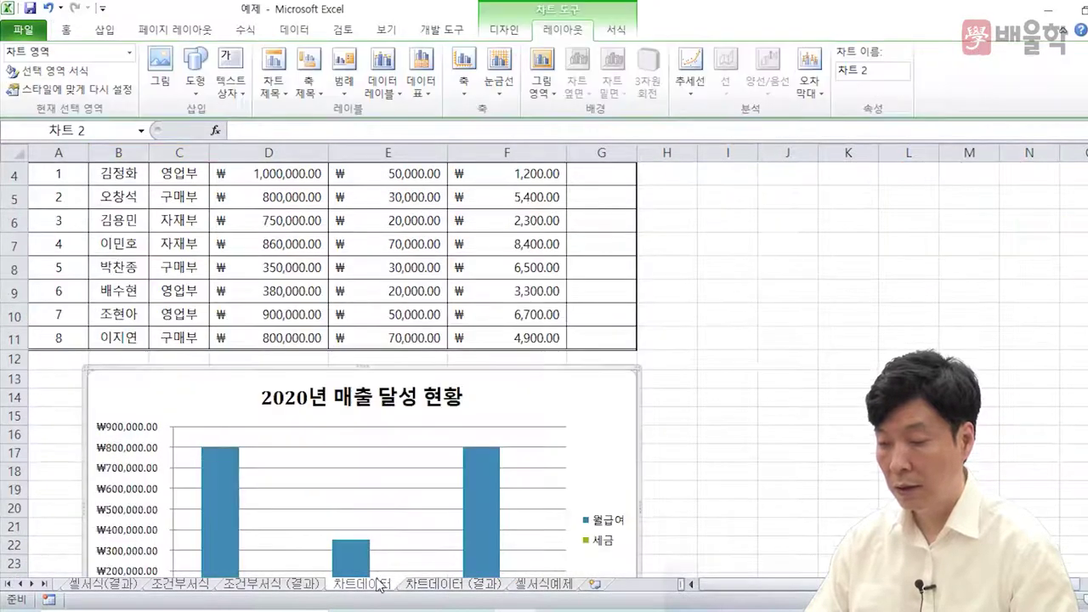
{"action": "scroll", "coordinate": [483, 463], "scroll_direction": "down", "scroll_amount": 1}
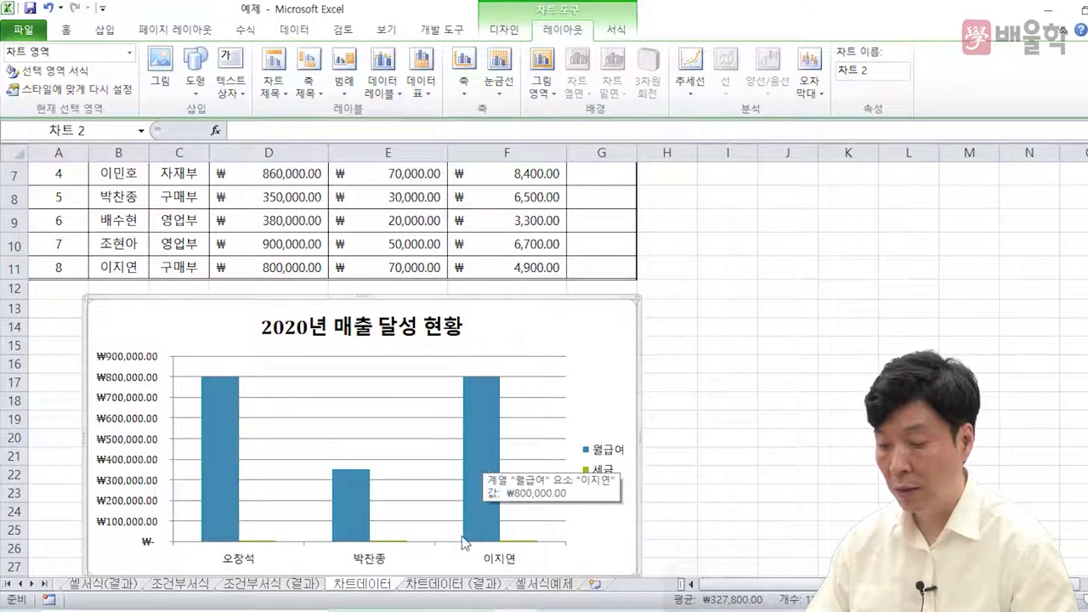
{"action": "left_click", "coordinate": [449, 586]}
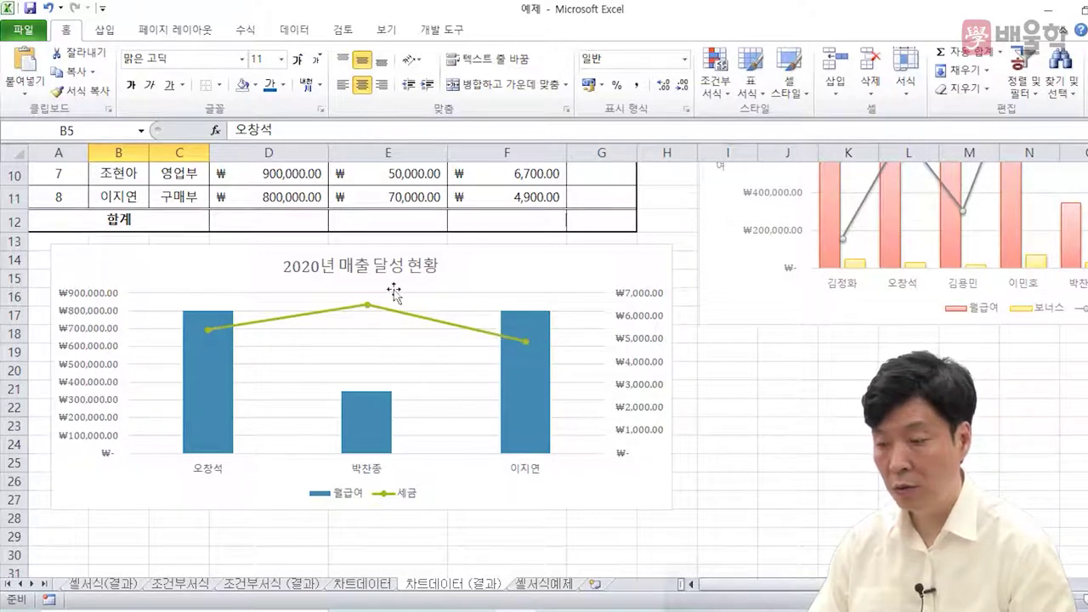
{"action": "left_click", "coordinate": [367, 587]}
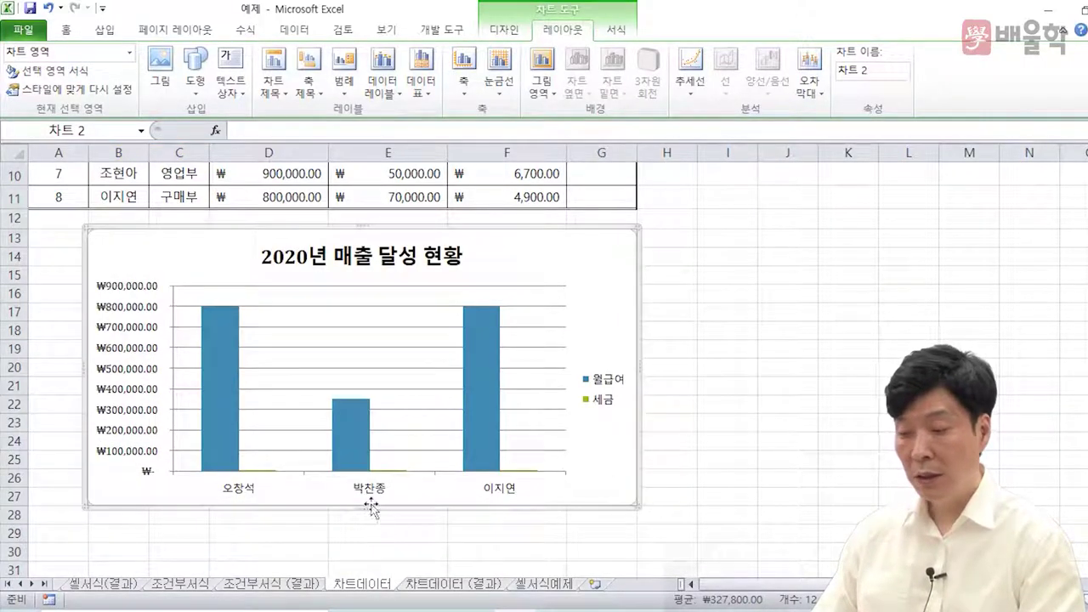
{"action": "mouse_move", "coordinate": [343, 468]}
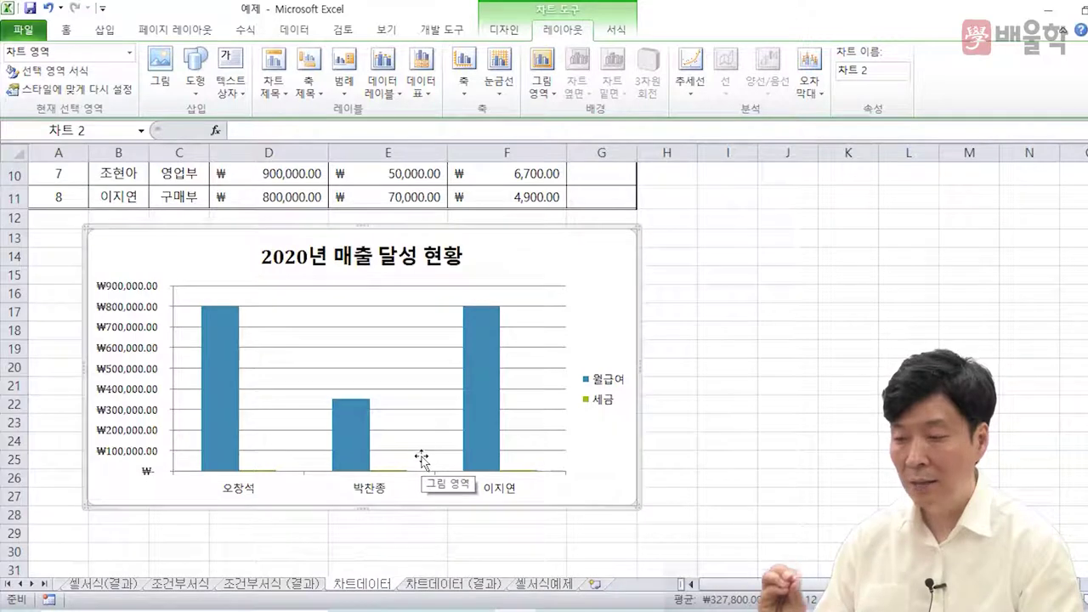
{"action": "scroll", "coordinate": [421, 459], "scroll_direction": "up", "scroll_amount": 3}
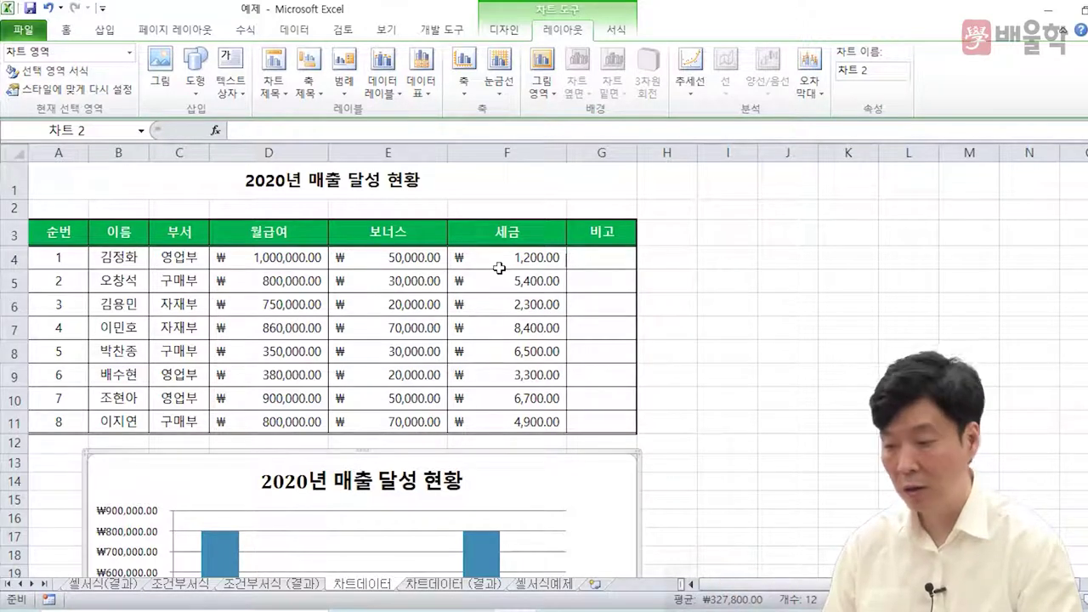
{"action": "scroll", "coordinate": [386, 472], "scroll_direction": "down", "scroll_amount": 1}
{"action": "scroll", "coordinate": [386, 472], "scroll_direction": "down", "scroll_amount": 2}
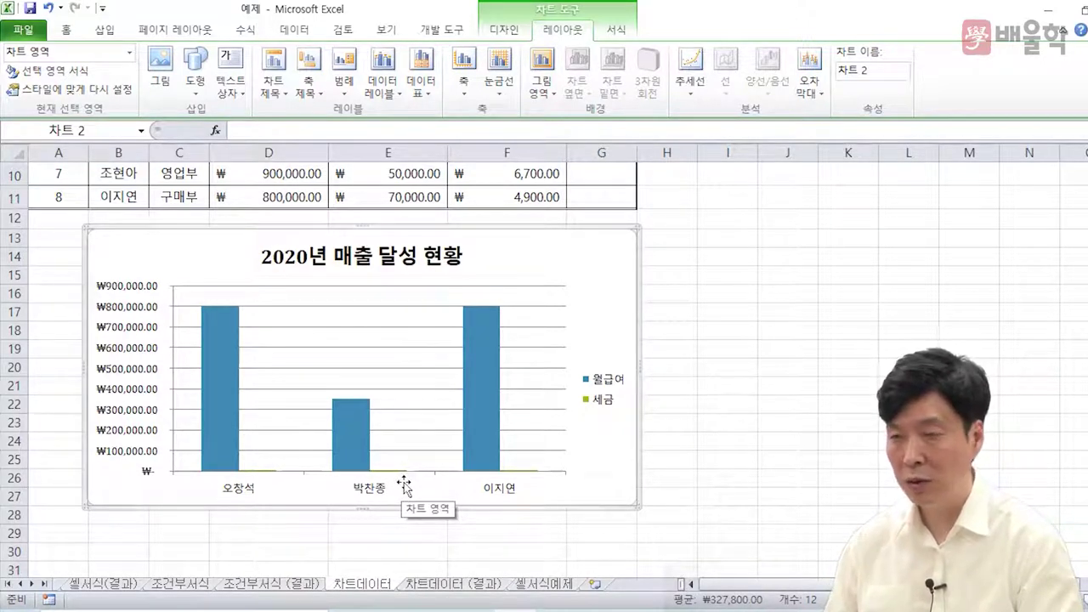
- Plot the chart's 세금 series on the secondary axis (보조 축) through its data series format options
{"action": "scroll", "coordinate": [403, 486], "scroll_direction": "up", "scroll_amount": 3}
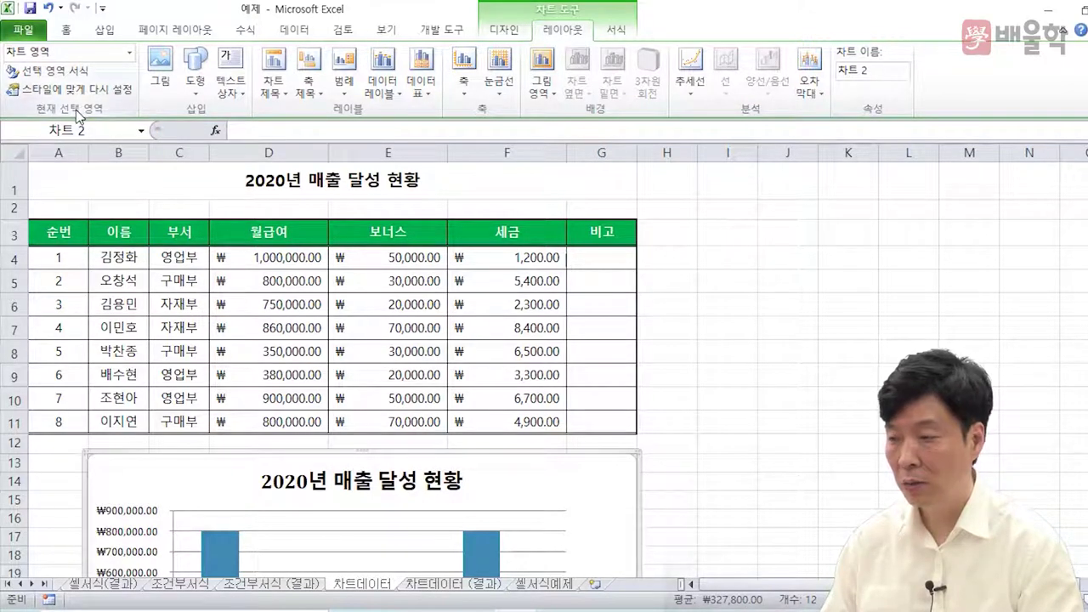
{"action": "left_click", "coordinate": [131, 56]}
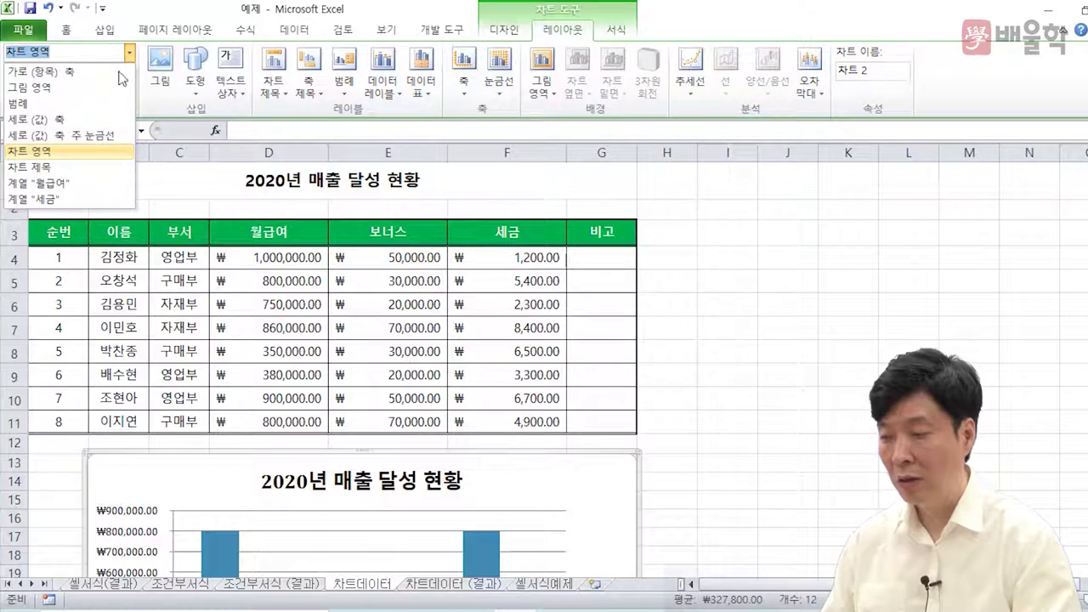
{"action": "left_click", "coordinate": [42, 200]}
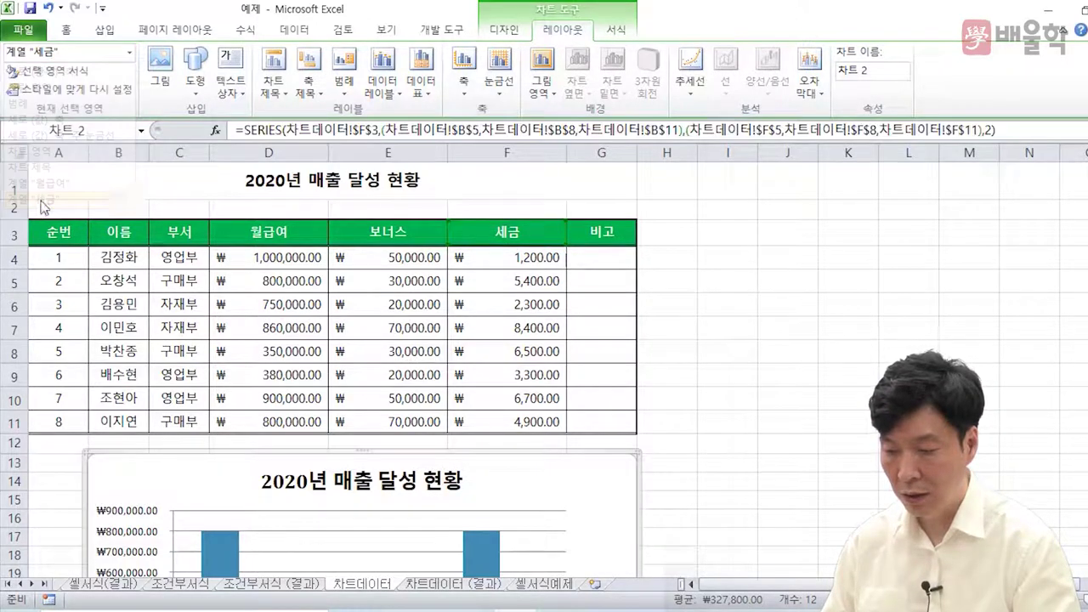
{"action": "scroll", "coordinate": [387, 328], "scroll_direction": "down", "scroll_amount": 4}
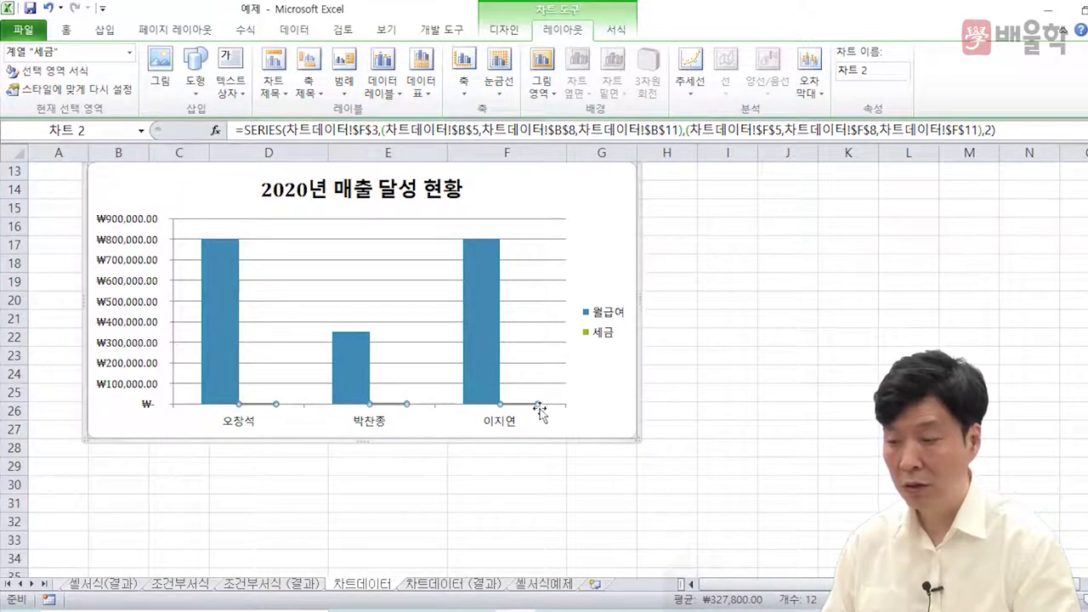
{"action": "scroll", "coordinate": [388, 411], "scroll_direction": "up", "scroll_amount": 1}
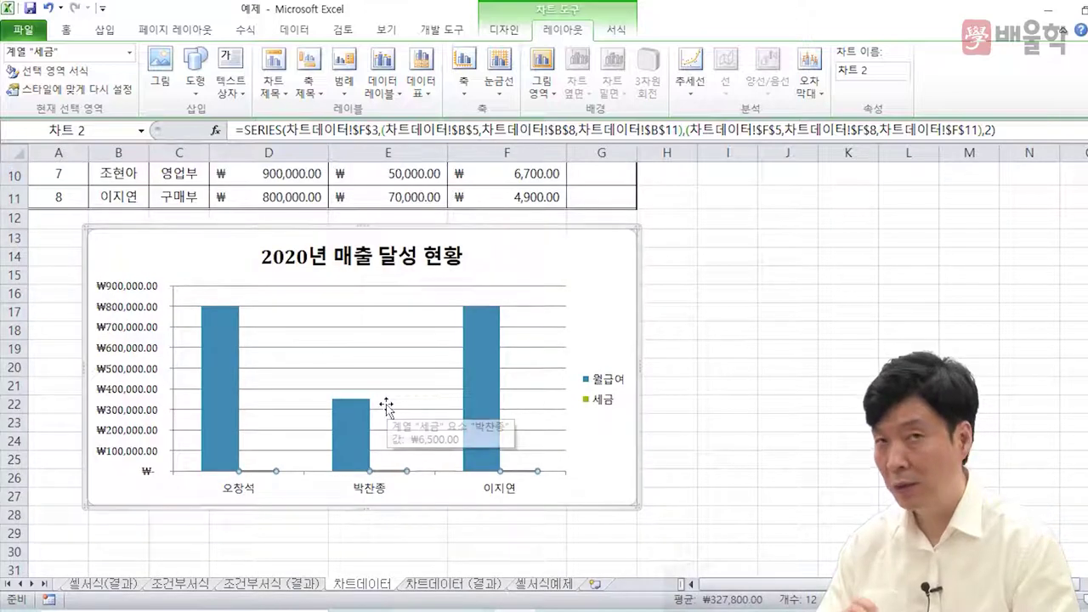
{"action": "scroll", "coordinate": [383, 408], "scroll_direction": "up", "scroll_amount": 3}
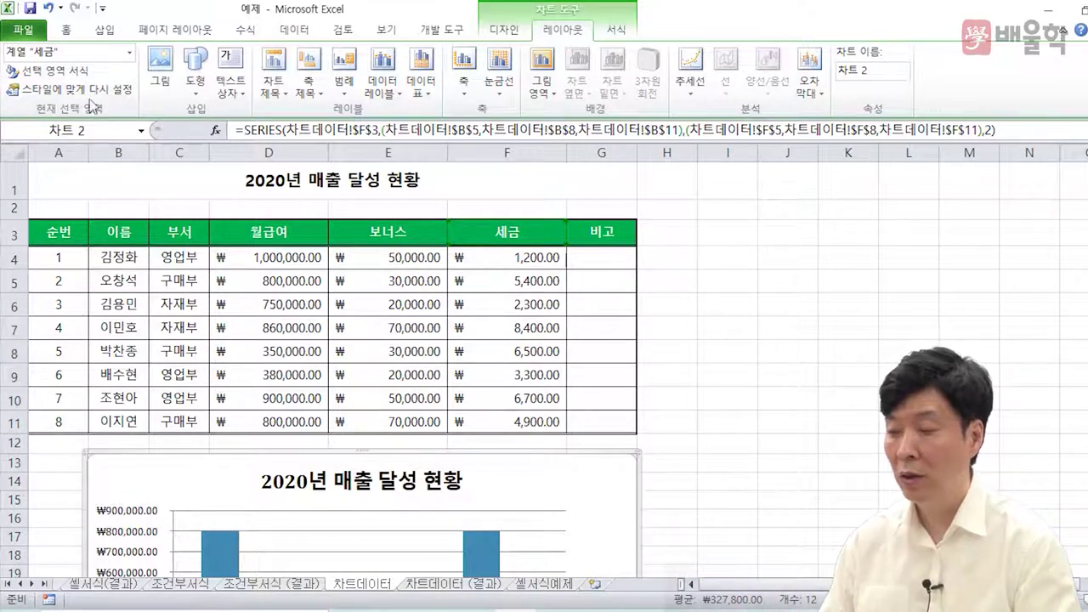
{"action": "left_click", "coordinate": [73, 75]}
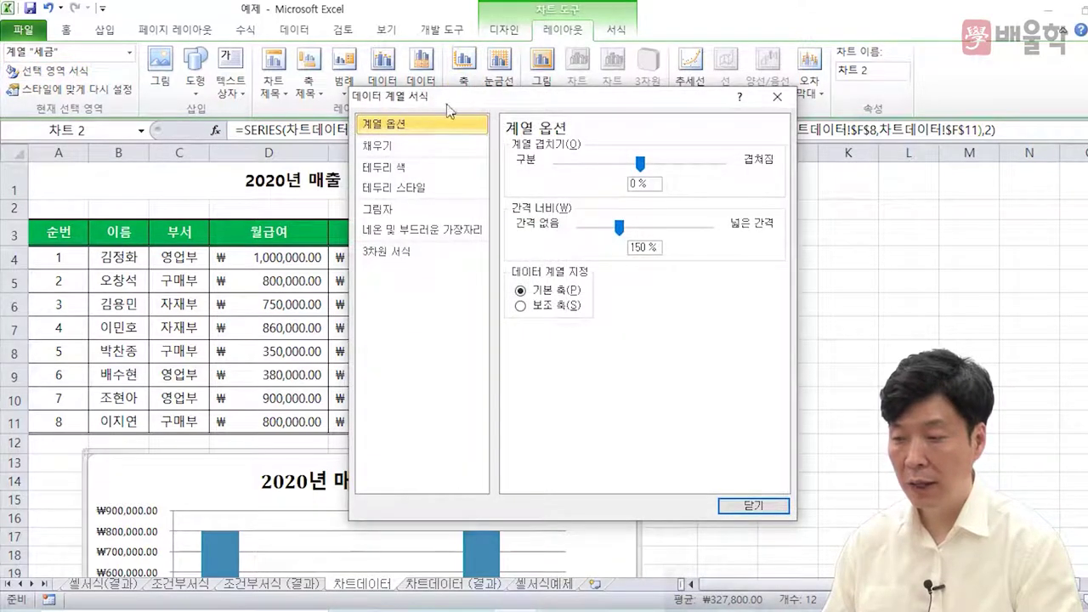
{"action": "left_click", "coordinate": [537, 311]}
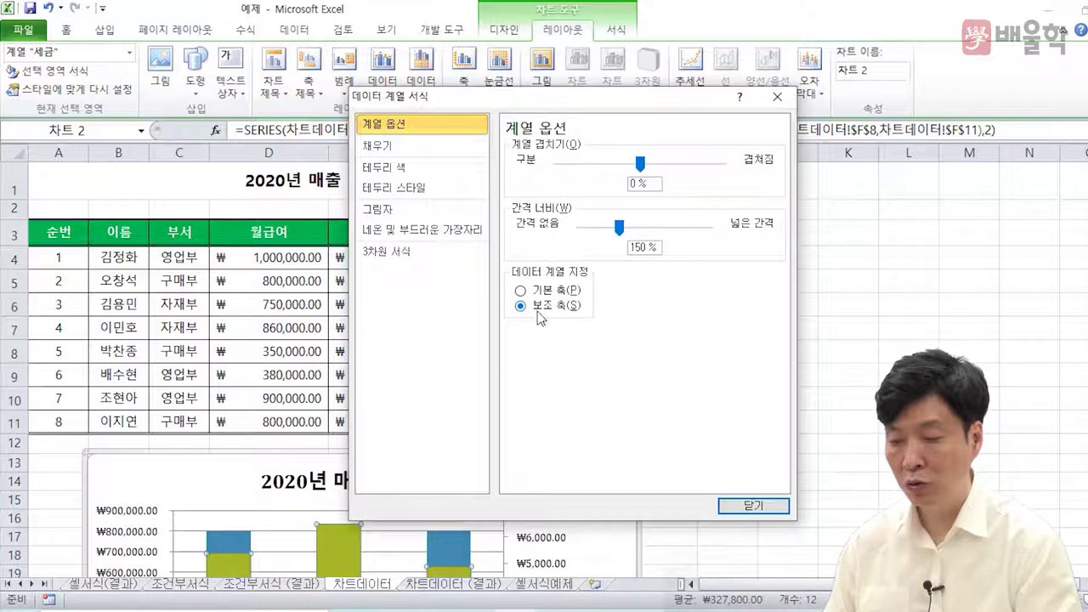
{"action": "left_click", "coordinate": [753, 505]}
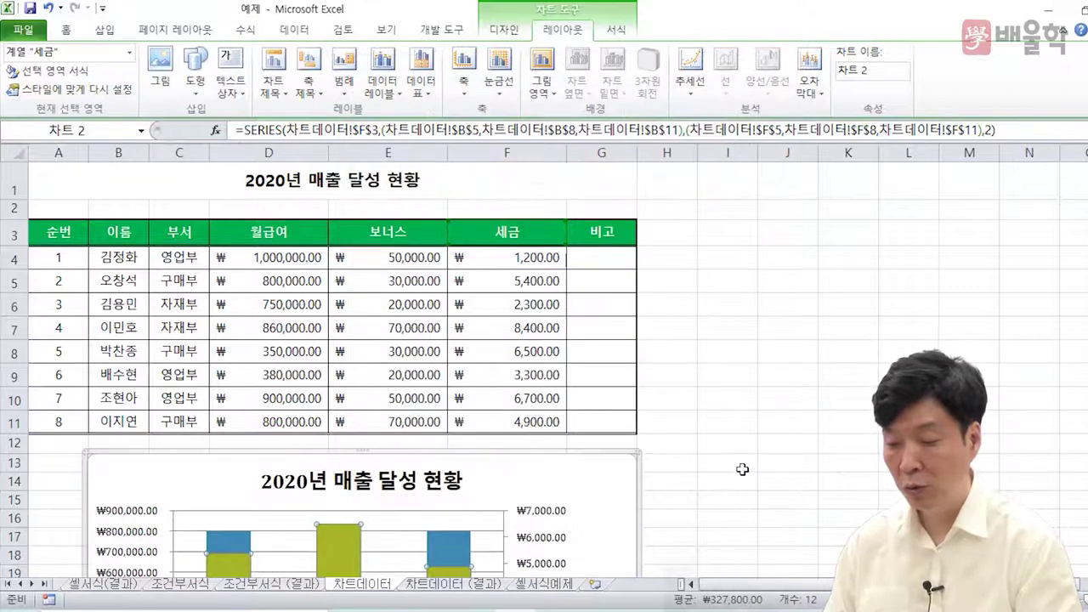
{"action": "scroll", "coordinate": [740, 456], "scroll_direction": "down", "scroll_amount": 4}
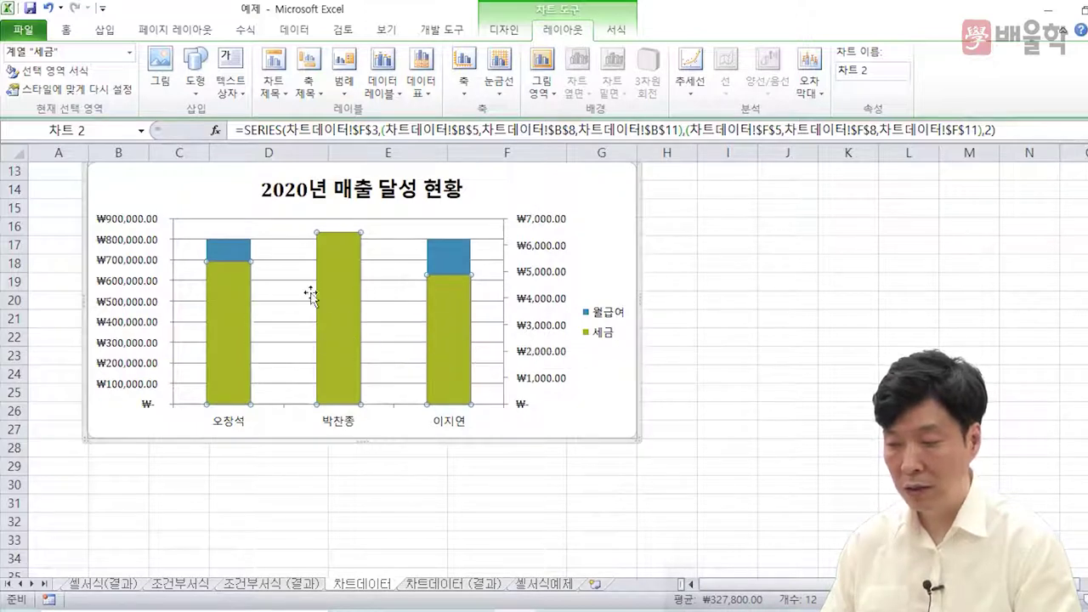
- Change the 세금 series of the 구매부 staff chart to a 꺾은선형 line with markers, leaving 월급여 as columns
{"action": "mouse_move", "coordinate": [328, 287]}
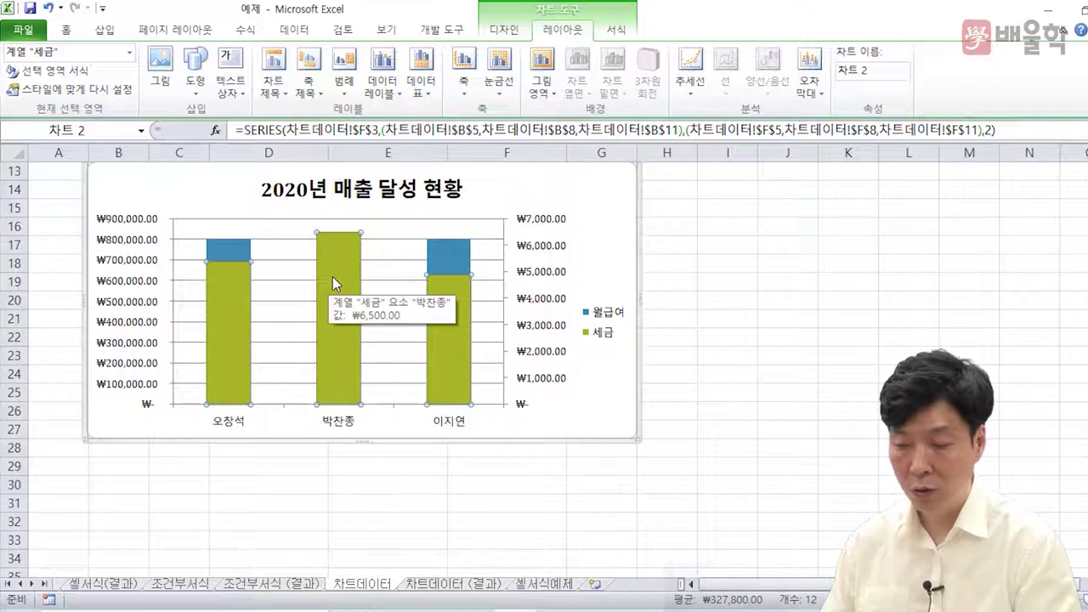
{"action": "right_click", "coordinate": [332, 276]}
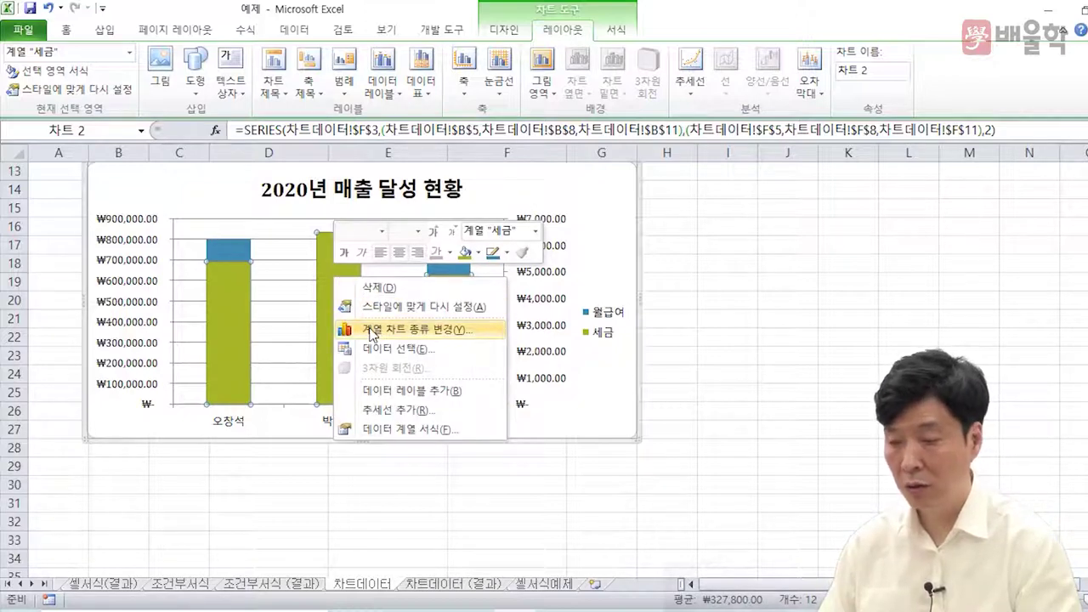
{"action": "left_click", "coordinate": [371, 332]}
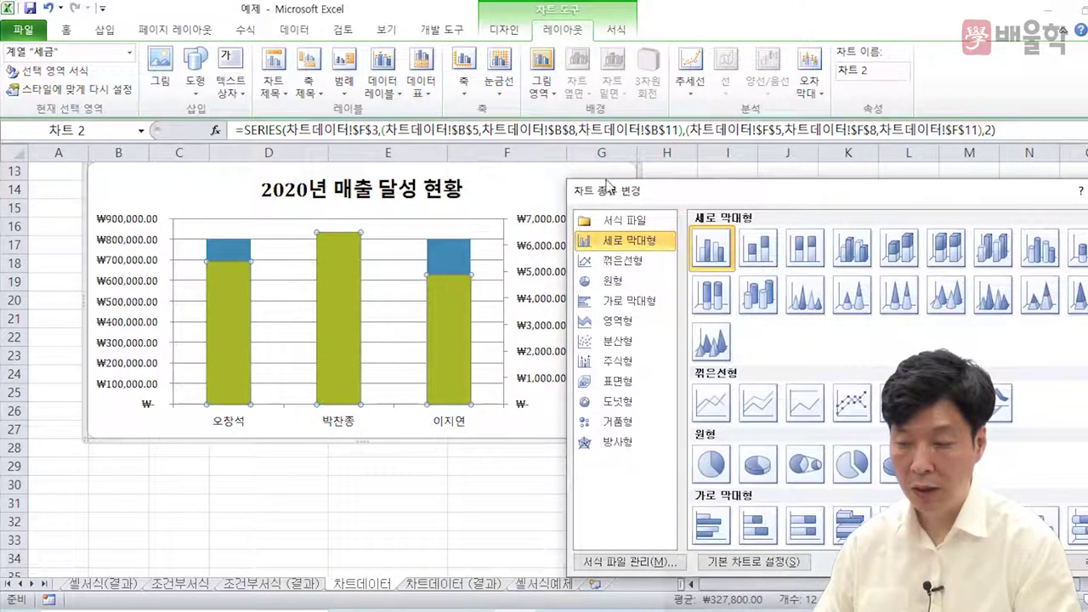
{"action": "left_click_drag", "start_coordinate": [620, 192], "coordinate": [523, 128]}
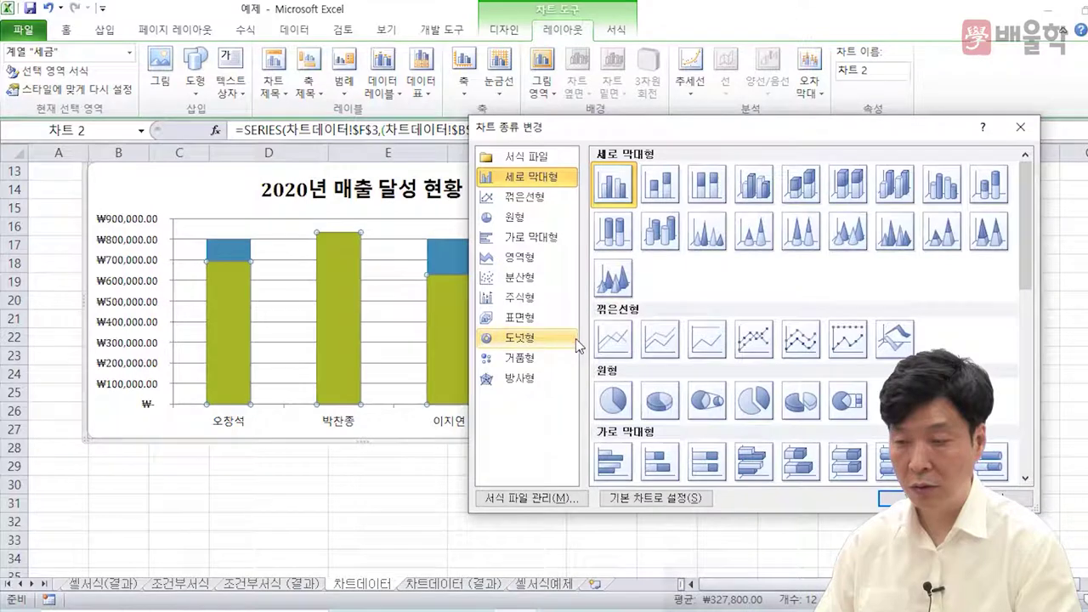
{"action": "left_click", "coordinate": [745, 340]}
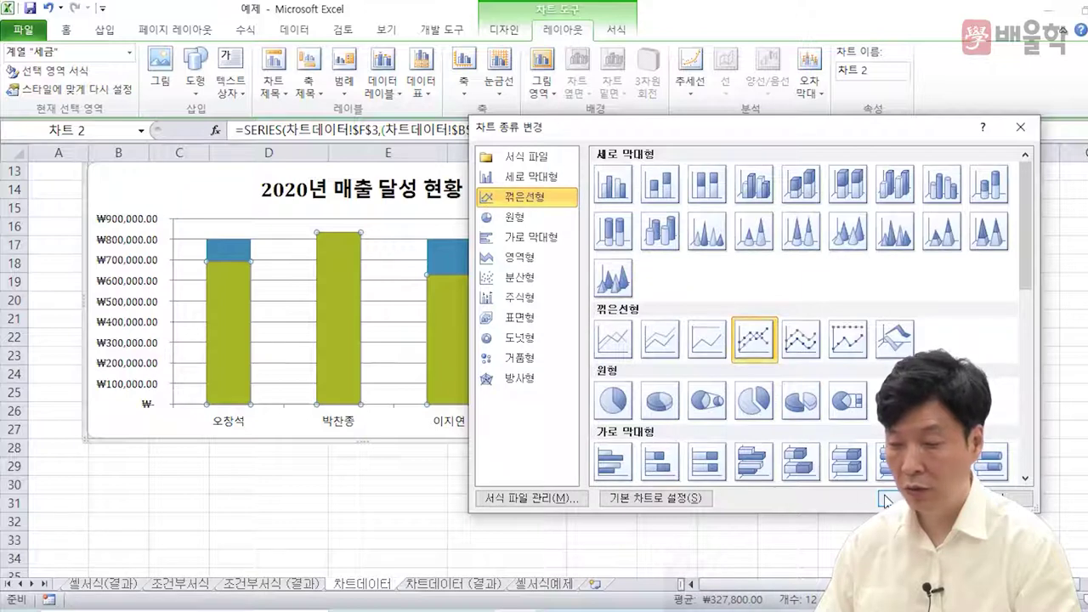
{"action": "left_click", "coordinate": [887, 499]}
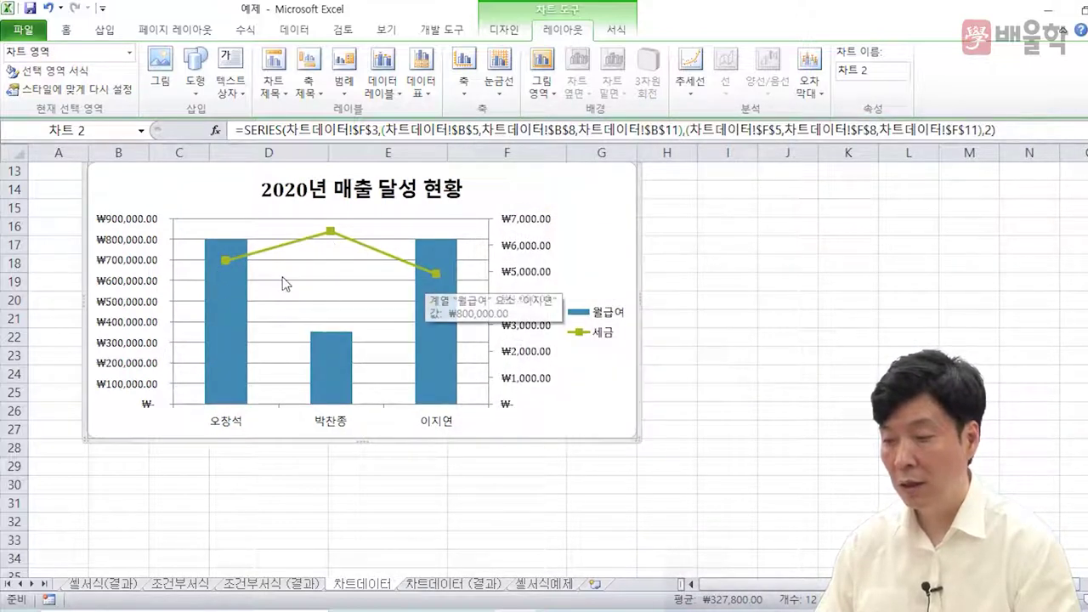
{"action": "mouse_move", "coordinate": [332, 235]}
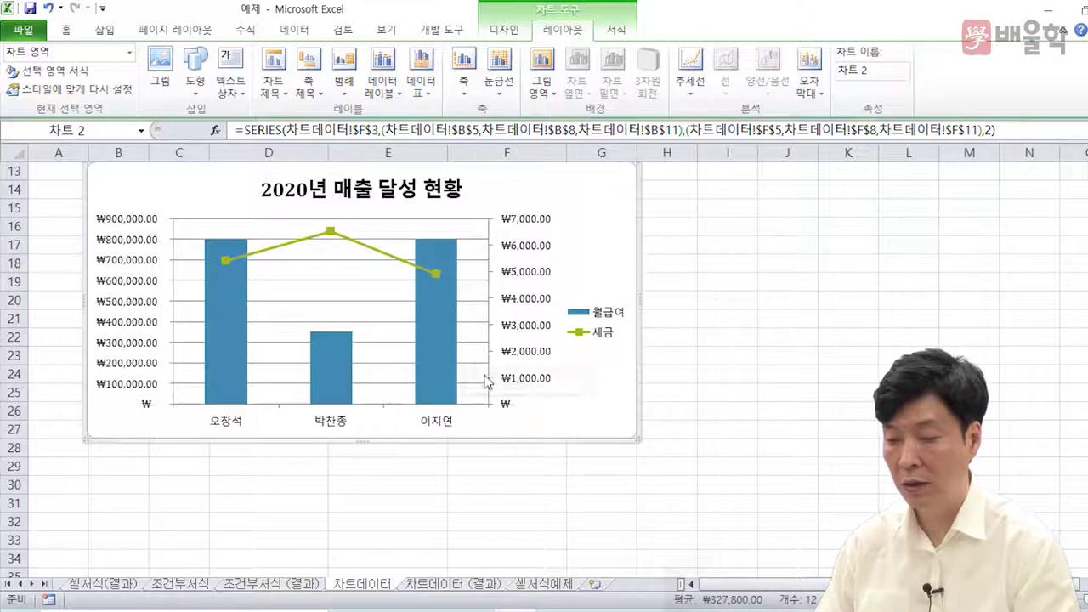
{"action": "scroll", "coordinate": [582, 396], "scroll_direction": "up", "scroll_amount": 3}
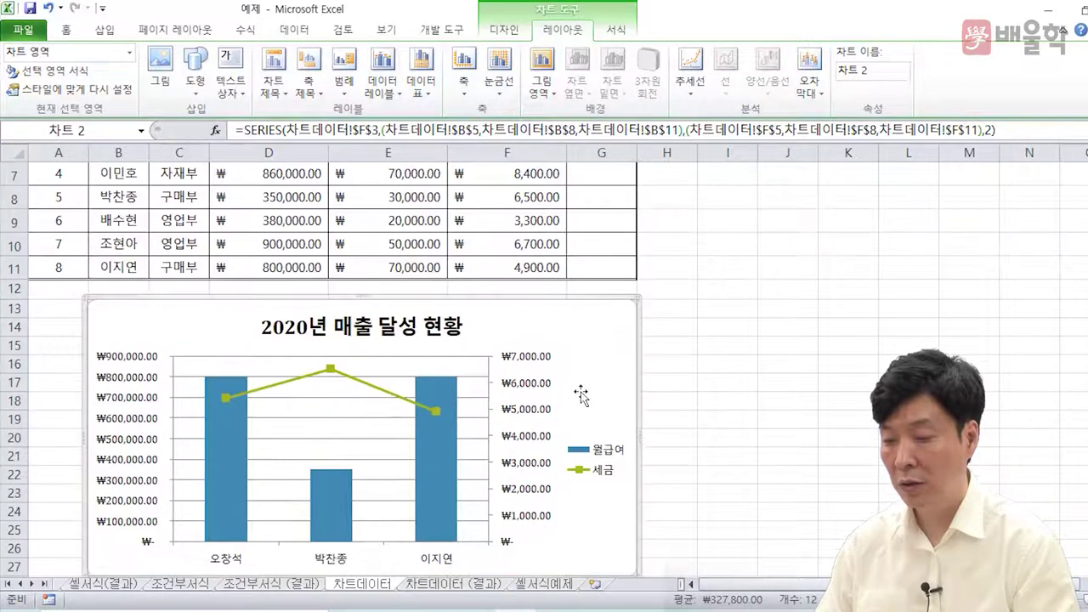
{"action": "scroll", "coordinate": [512, 391], "scroll_direction": "down", "scroll_amount": 2}
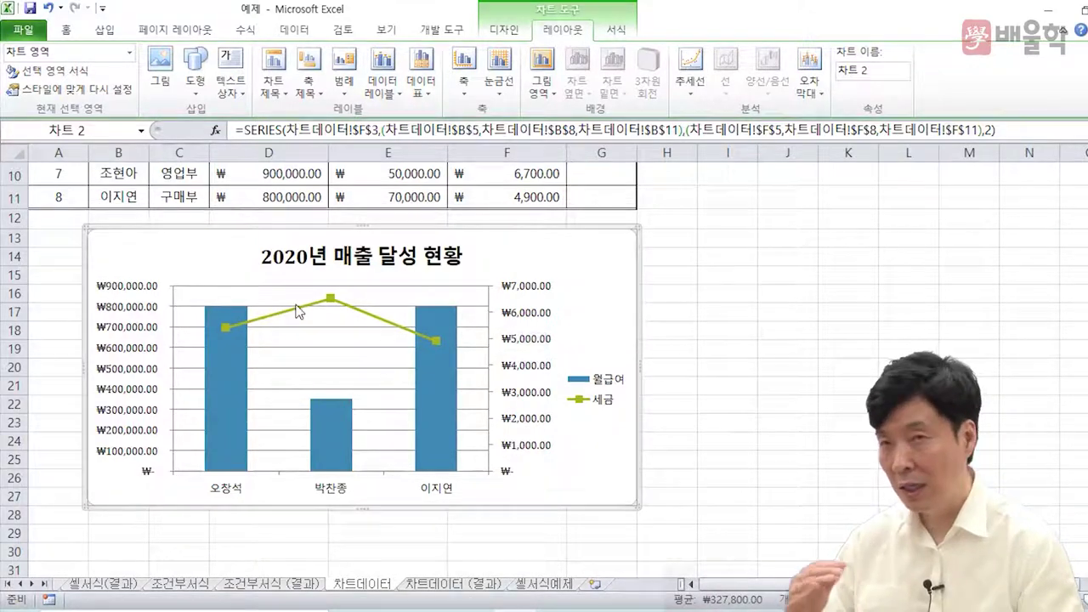
{"action": "mouse_move", "coordinate": [297, 310]}
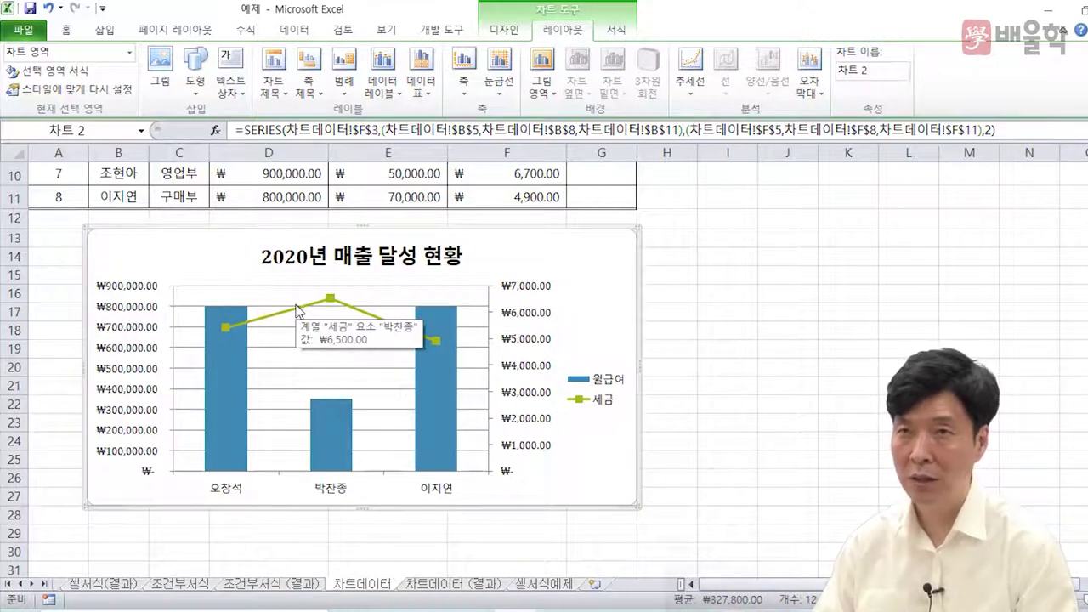
{"action": "left_click", "coordinate": [710, 402]}
- Examine the second chart on 차트데이터 (결과), checking its title, 월급여 axis title, series types, value axes and legend
{"action": "scroll", "coordinate": [653, 388], "scroll_direction": "up", "scroll_amount": 2}
{"action": "scroll", "coordinate": [652, 388], "scroll_direction": "down", "scroll_amount": 4}
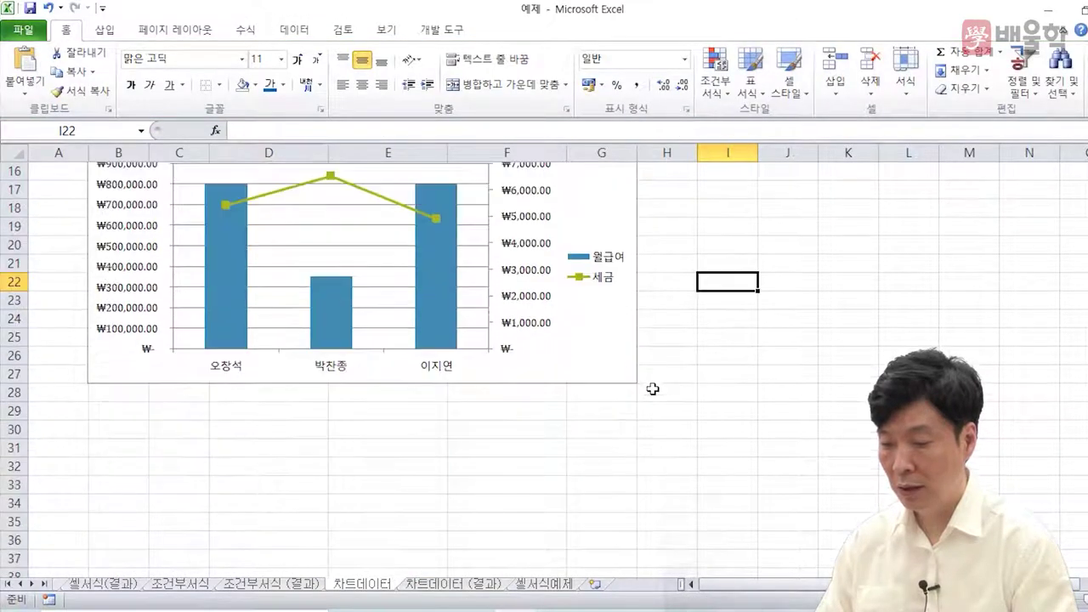
{"action": "left_click", "coordinate": [579, 365]}
{"action": "left_click", "coordinate": [467, 585]}
{"action": "scroll", "coordinate": [674, 501], "scroll_direction": "up", "scroll_amount": 3}
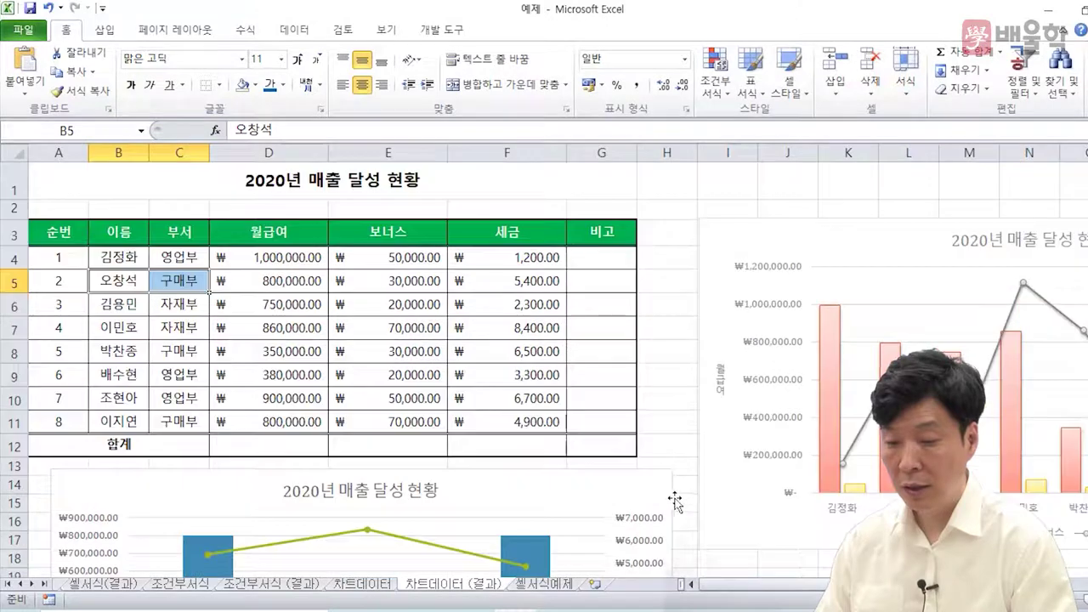
{"action": "scroll", "coordinate": [674, 501], "scroll_direction": "down", "scroll_amount": 1}
{"action": "left_click_drag", "start_coordinate": [807, 585], "coordinate": [767, 585]}
{"action": "scroll", "coordinate": [807, 549], "scroll_direction": "up", "scroll_amount": 1}
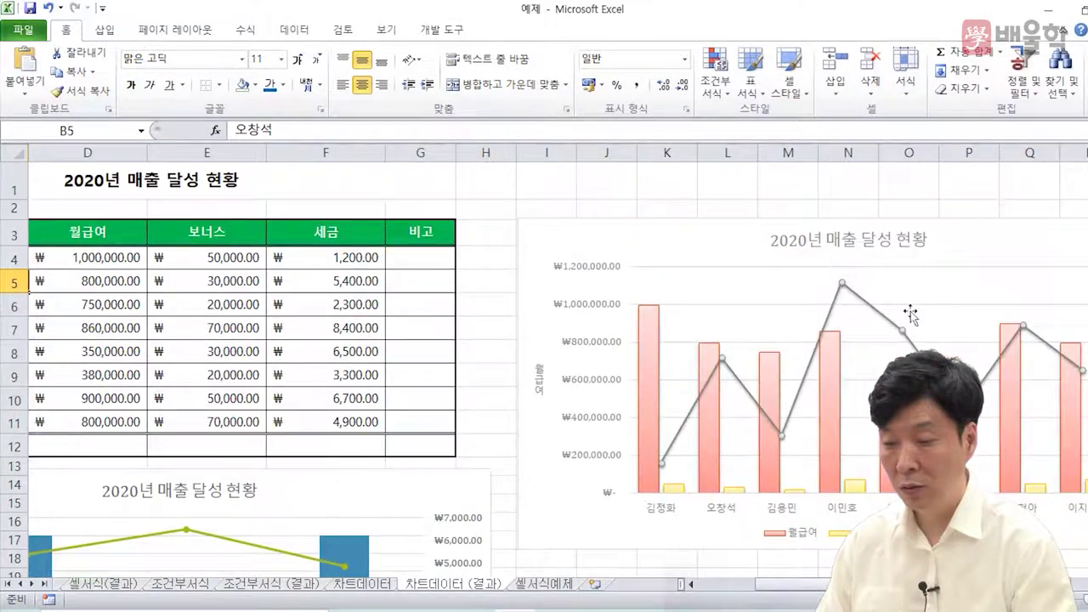
{"action": "scroll", "coordinate": [1055, 385], "scroll_direction": "down", "scroll_amount": 1}
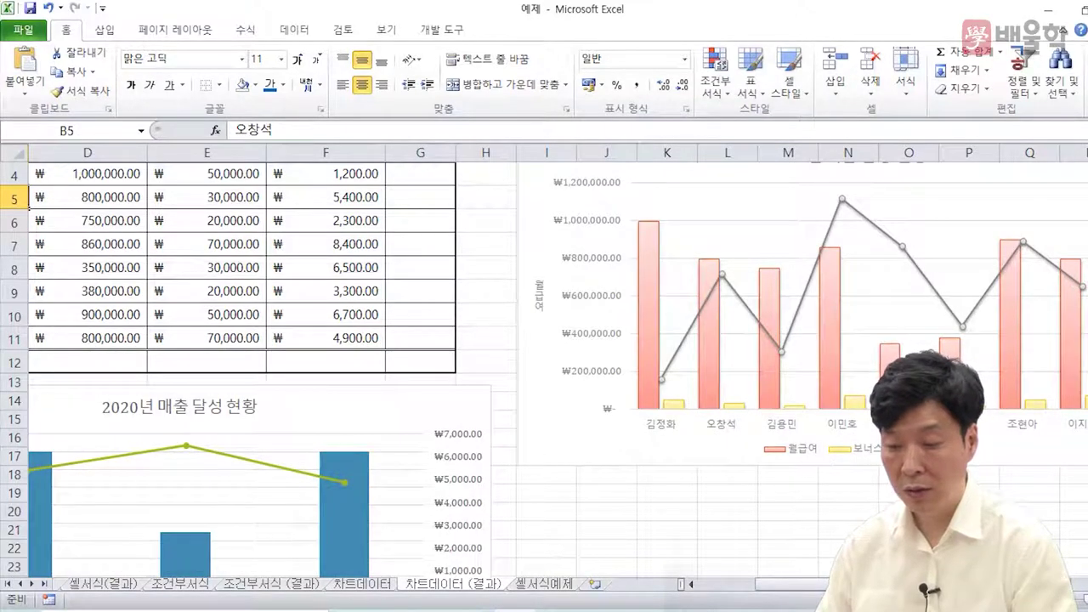
{"action": "scroll", "coordinate": [544, 366], "scroll_direction": "right", "scroll_amount": 2}
{"action": "scroll", "coordinate": [544, 365], "scroll_direction": "left", "scroll_amount": 1}
{"action": "scroll", "coordinate": [544, 365], "scroll_direction": "up", "scroll_amount": 1}
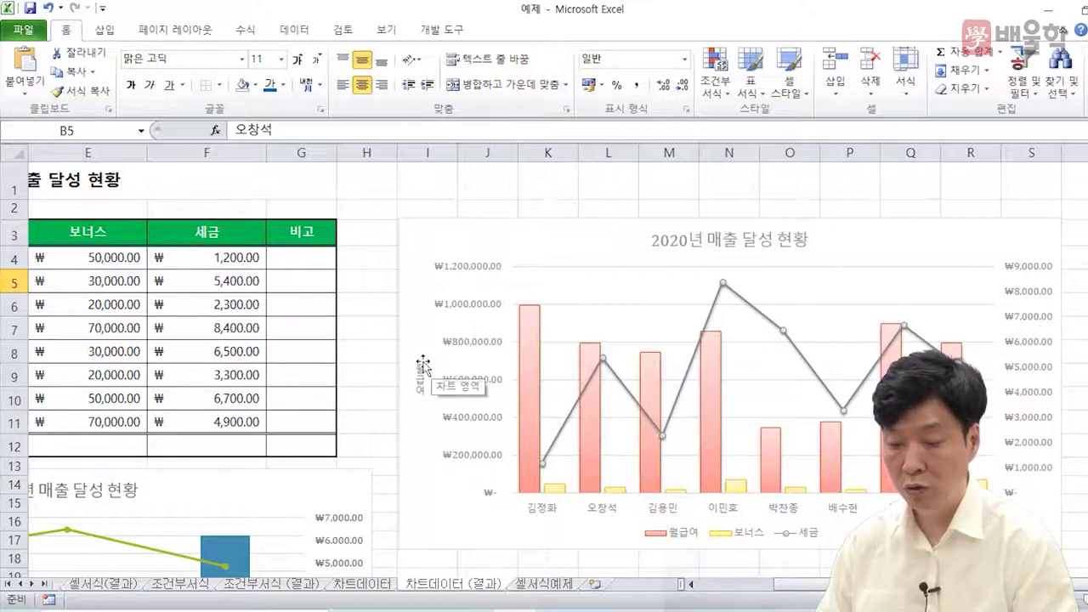
- Insert a 2-D clustered column chart on 차트데이터 from the name column B3:B11 and the 월급여, 보너스 and 세금 data D3:F11
{"action": "left_click", "coordinate": [346, 585]}
{"action": "scroll", "coordinate": [284, 403], "scroll_direction": "up", "scroll_amount": 5}
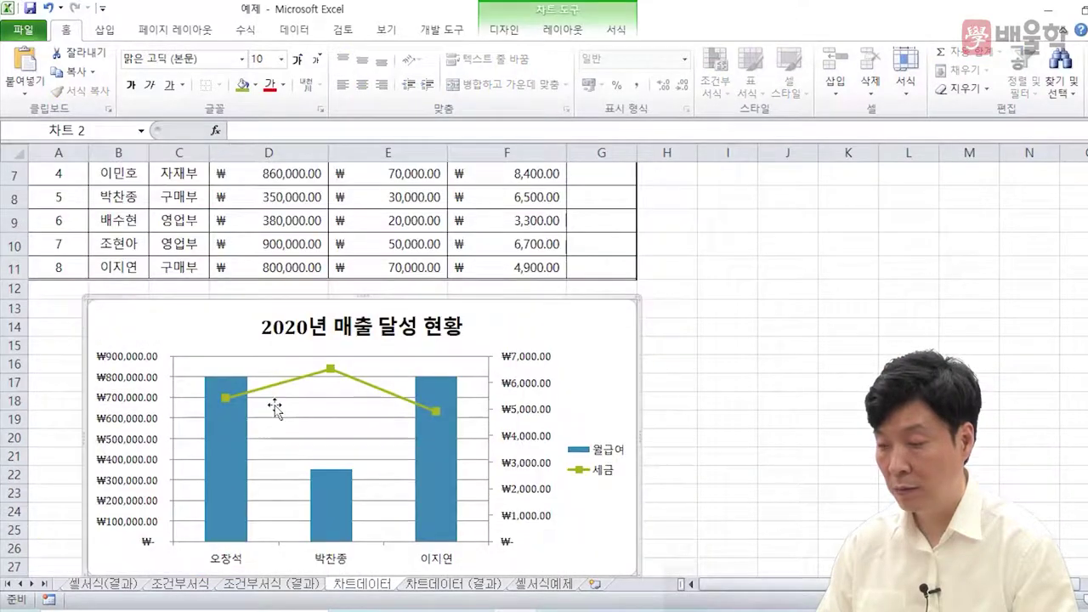
{"action": "left_click_drag", "start_coordinate": [118, 235], "coordinate": [125, 411]}
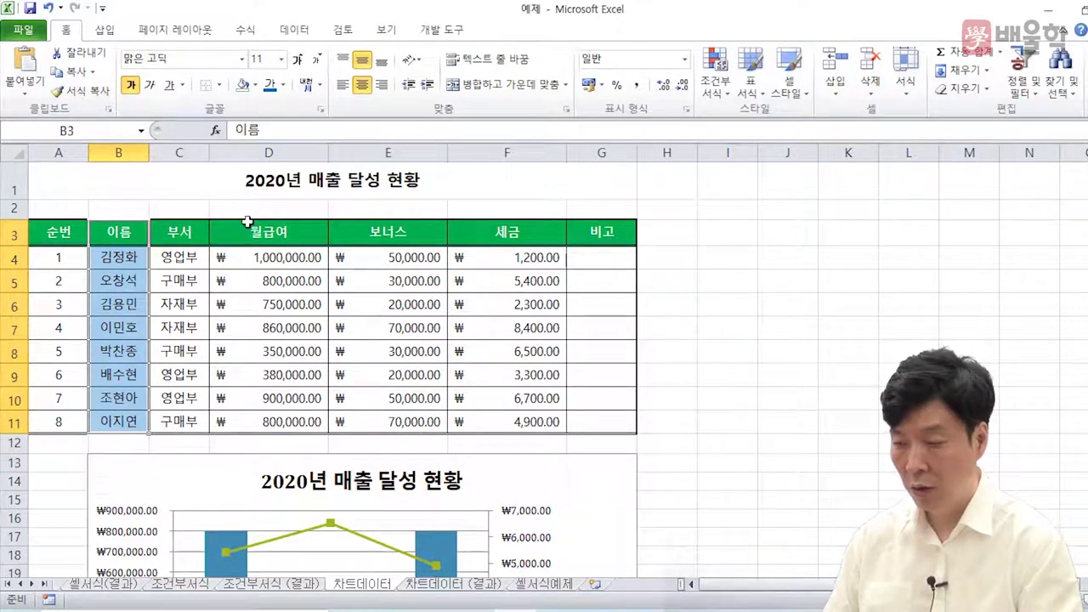
{"action": "left_click_drag", "start_coordinate": [246, 222], "coordinate": [524, 420]}
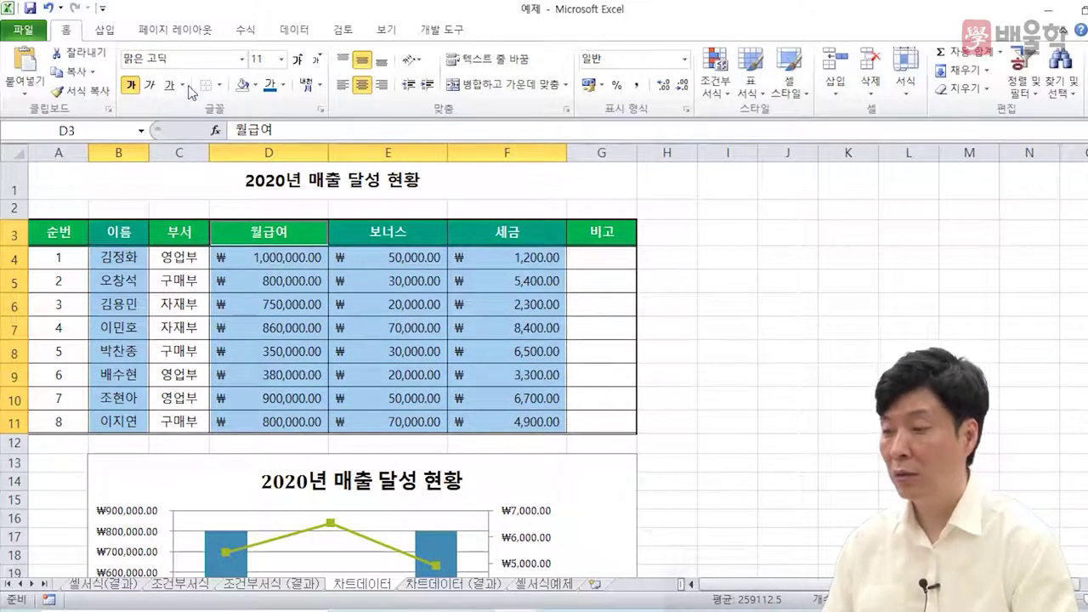
{"action": "left_click", "coordinate": [103, 31]}
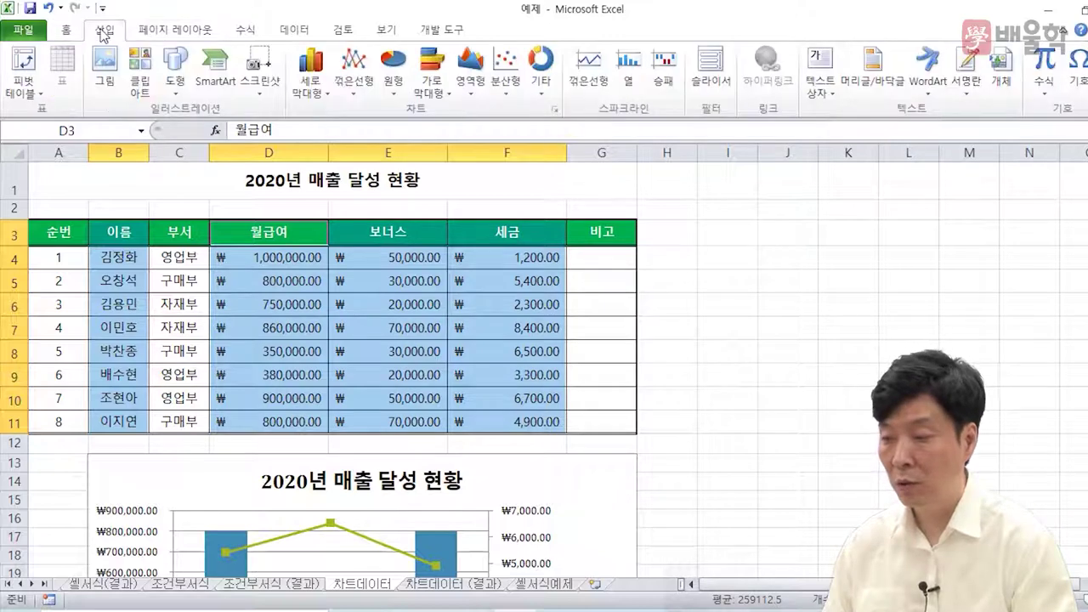
{"action": "left_click", "coordinate": [310, 102]}
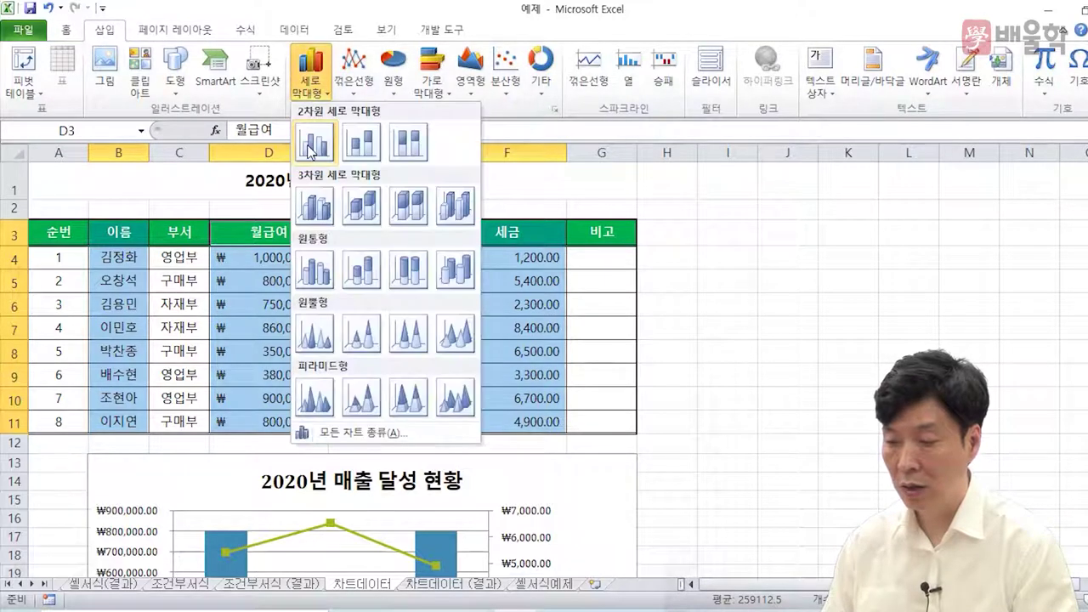
{"action": "left_click", "coordinate": [310, 143]}
- Move the new all-staff chart beside the table, starting around I3, and enlarge it down to about row 16
{"action": "scroll", "coordinate": [429, 289], "scroll_direction": "down", "scroll_amount": 1}
{"action": "scroll", "coordinate": [438, 293], "scroll_direction": "up", "scroll_amount": 1}
{"action": "left_click_drag", "start_coordinate": [787, 311], "coordinate": [1050, 292]}
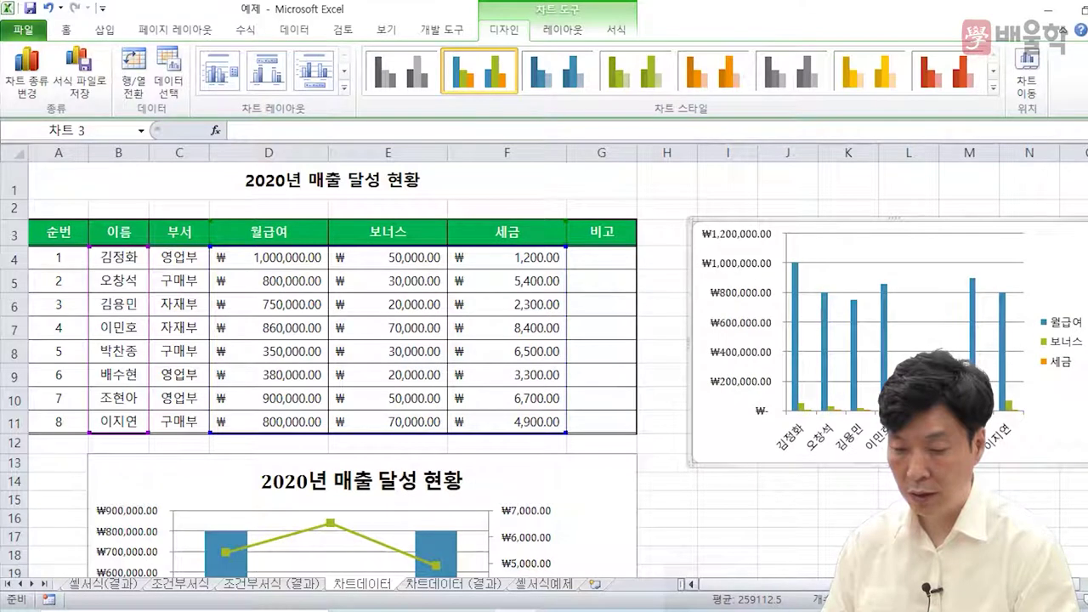
{"action": "scroll", "coordinate": [557, 368], "scroll_direction": "right", "scroll_amount": 1}
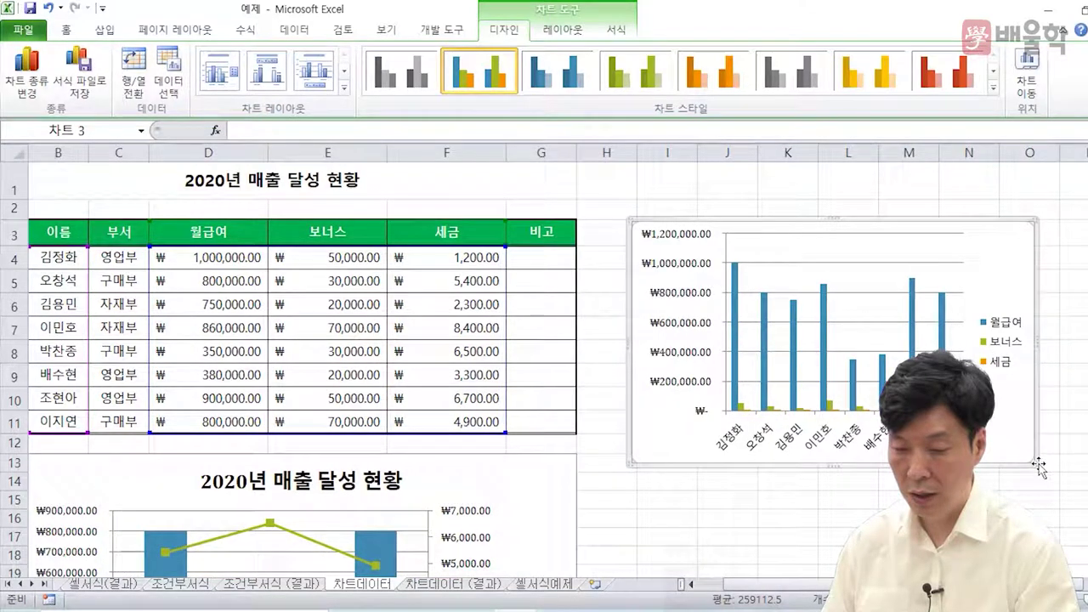
{"action": "left_click_drag", "start_coordinate": [1036, 462], "coordinate": [1063, 525]}
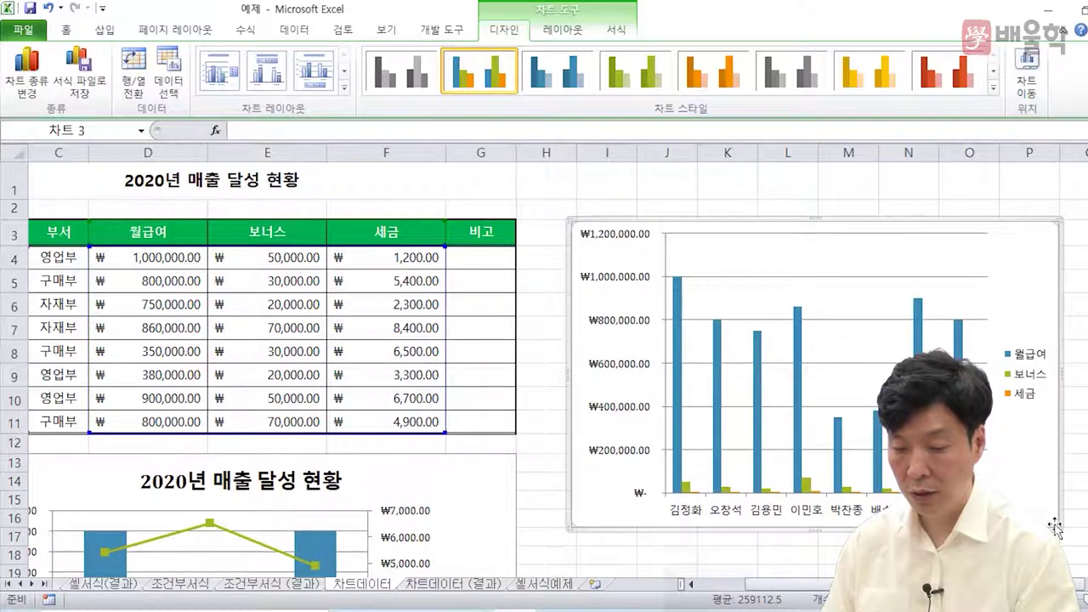
{"action": "left_click_drag", "start_coordinate": [1055, 527], "coordinate": [1087, 531]}
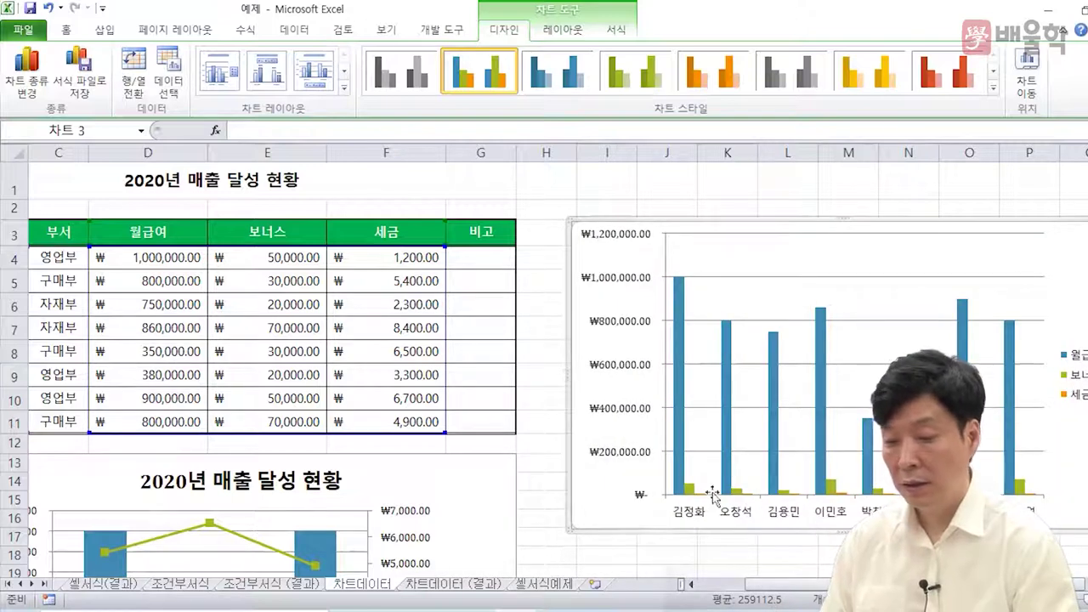
- Check the result sheet's all-staff chart and plot the 세금 series of the new 차트데이터 chart on the secondary axis (보조 축)
{"action": "left_click", "coordinate": [446, 585]}
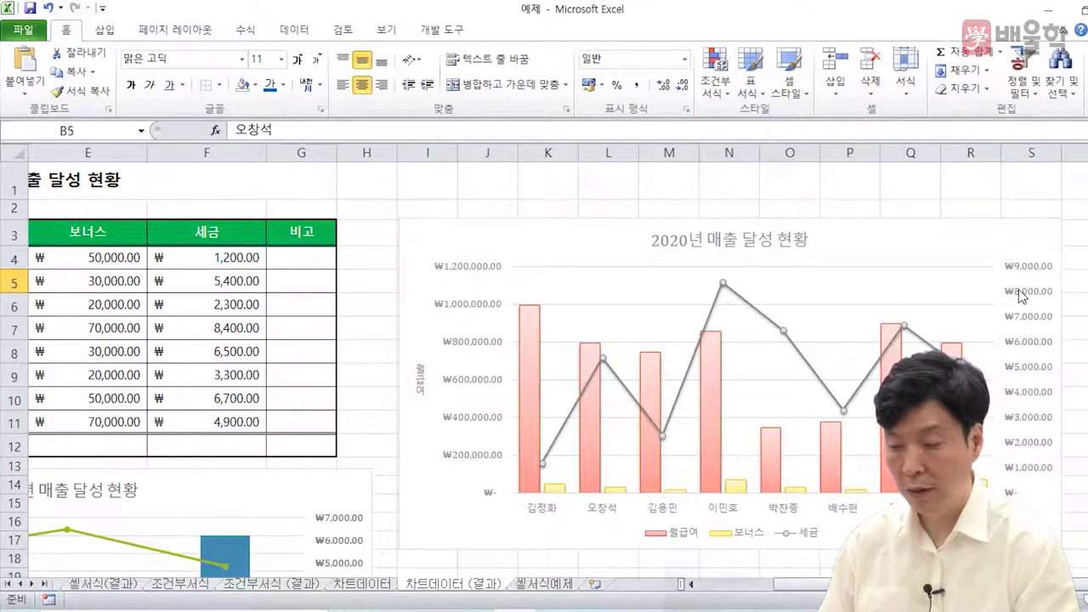
{"action": "left_click", "coordinate": [368, 578]}
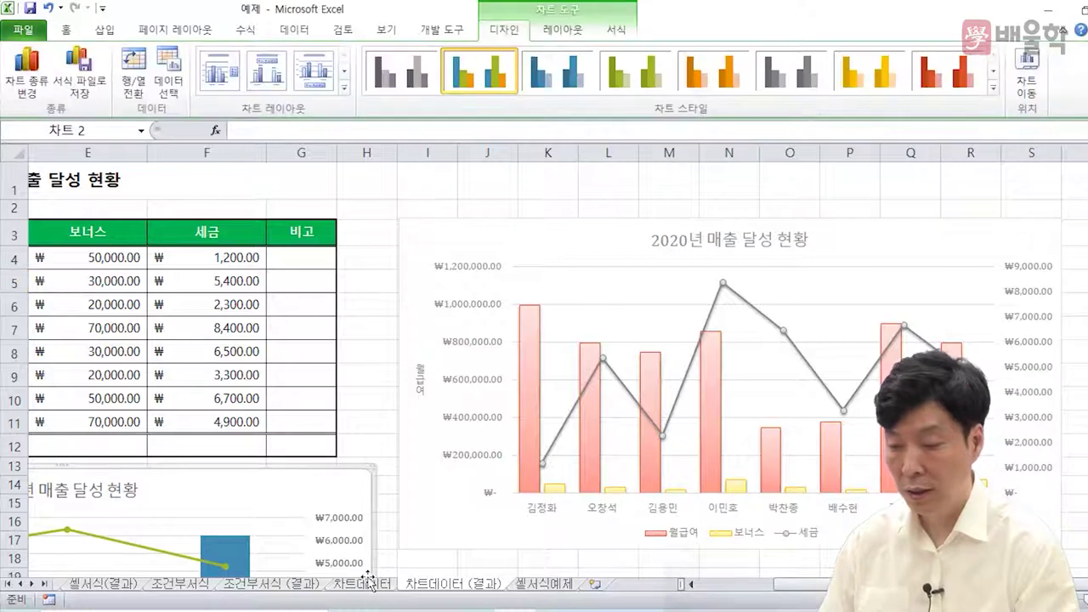
{"action": "left_click", "coordinate": [363, 584]}
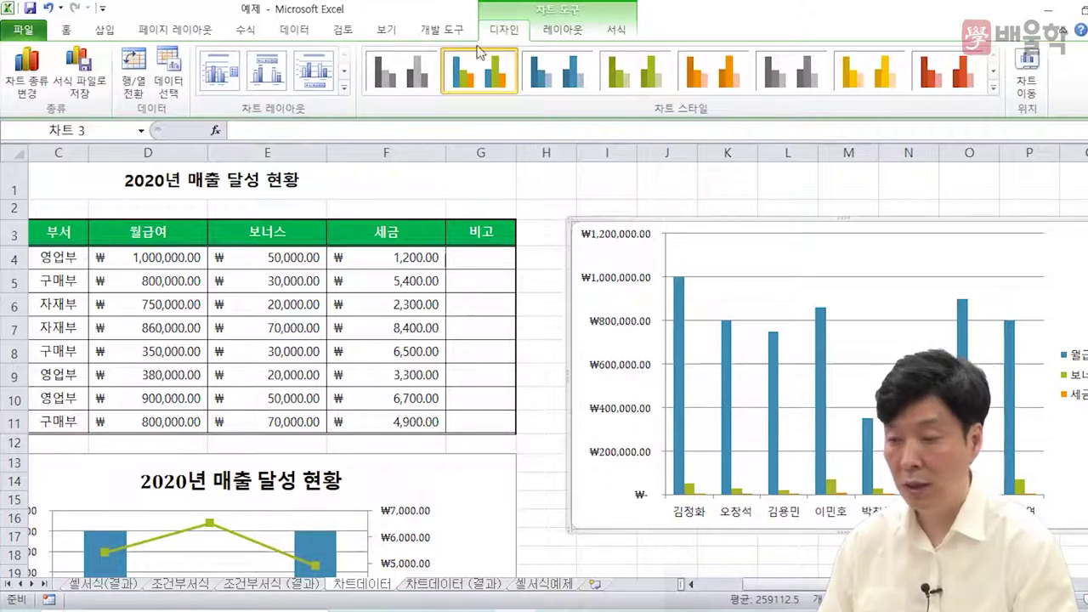
{"action": "left_click", "coordinate": [561, 38]}
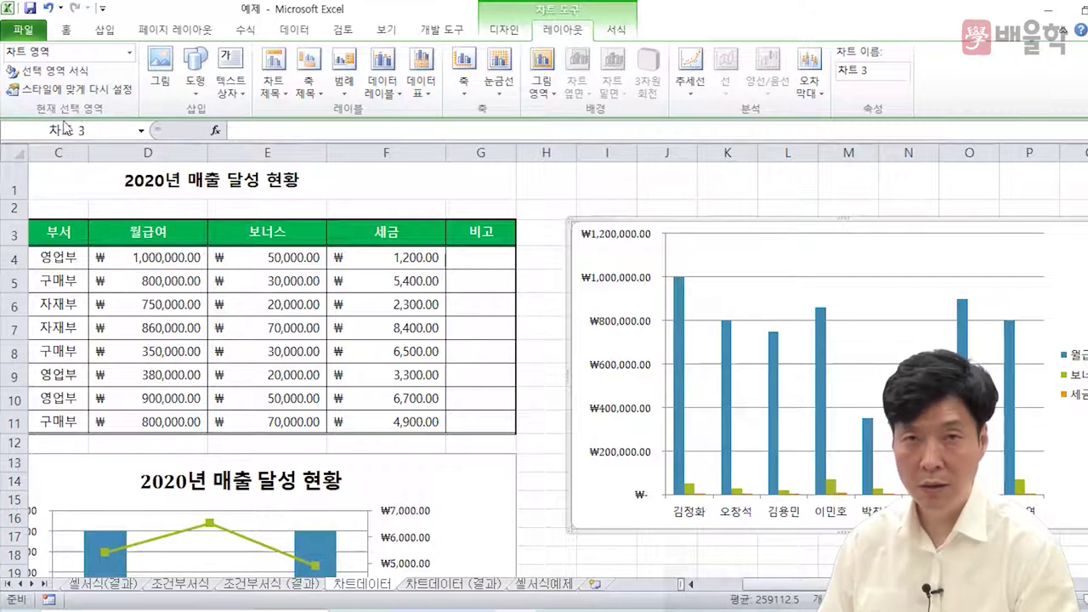
{"action": "left_click", "coordinate": [130, 53]}
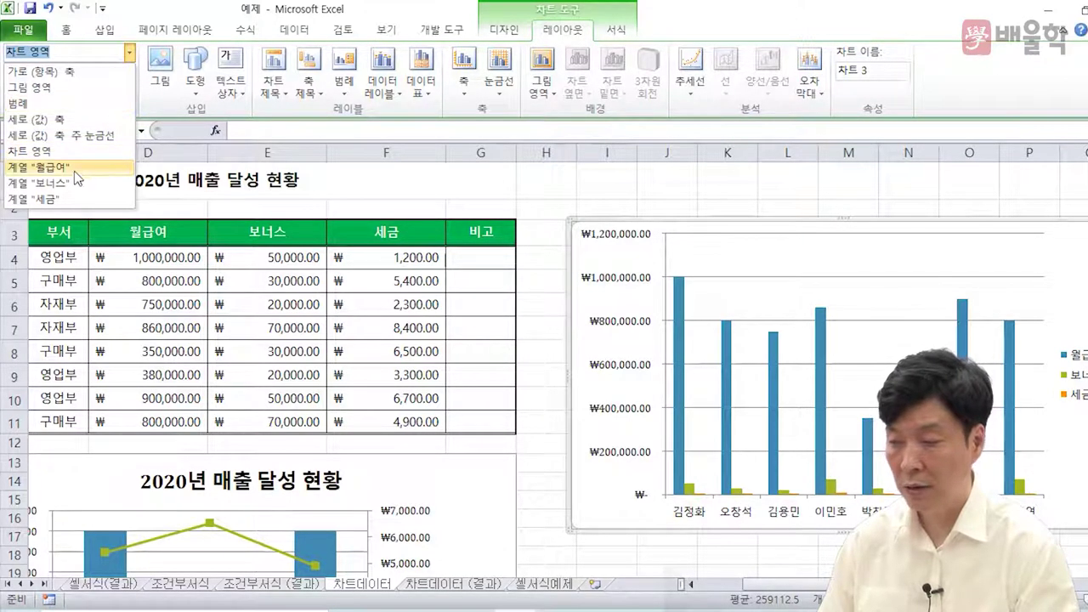
{"action": "left_click", "coordinate": [72, 200]}
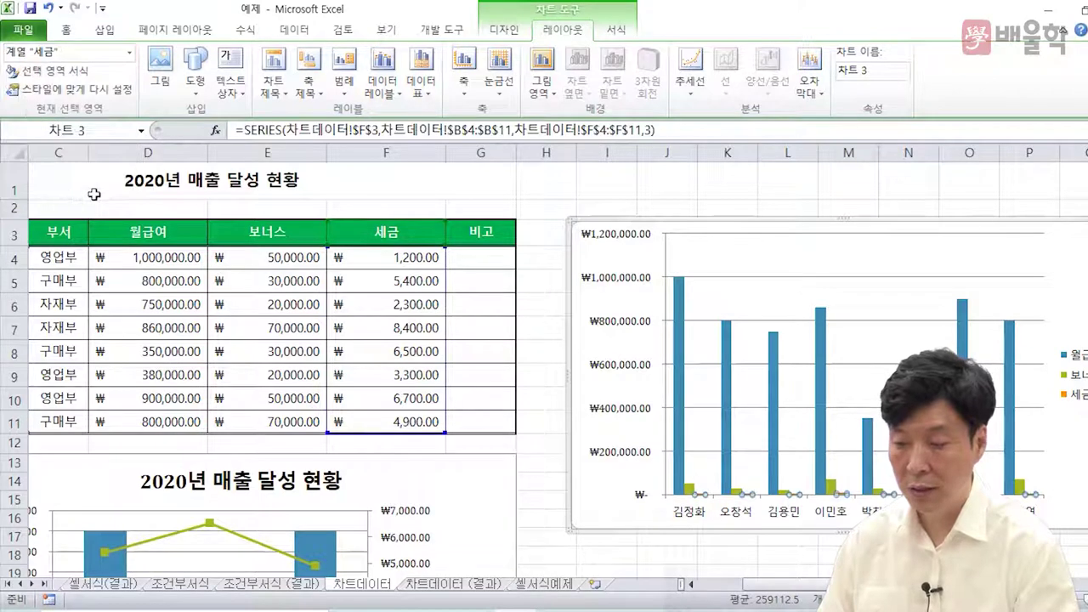
{"action": "left_click", "coordinate": [59, 72]}
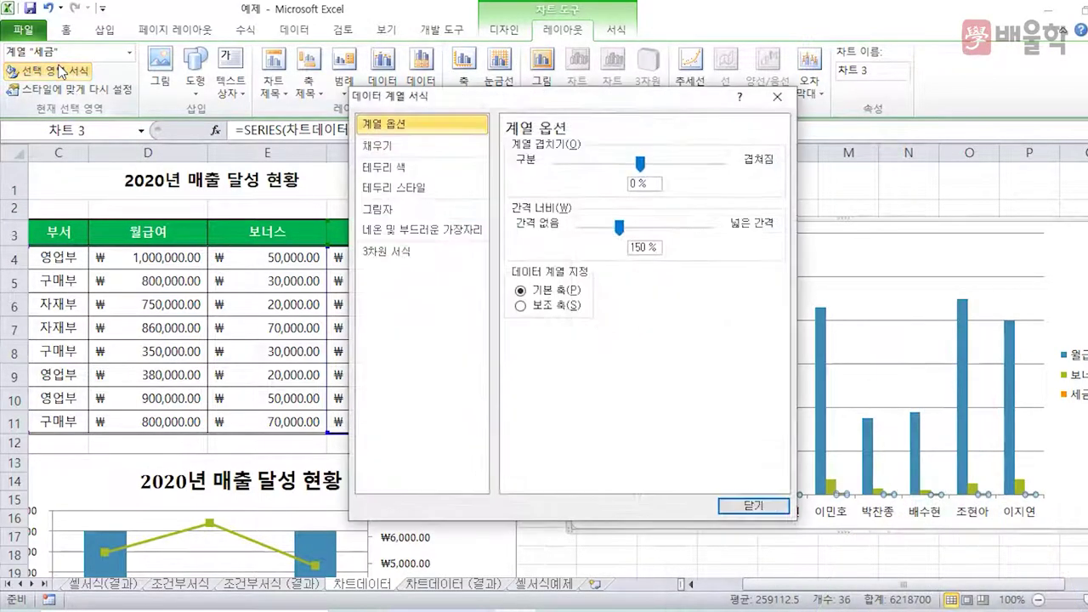
{"action": "left_click", "coordinate": [557, 308]}
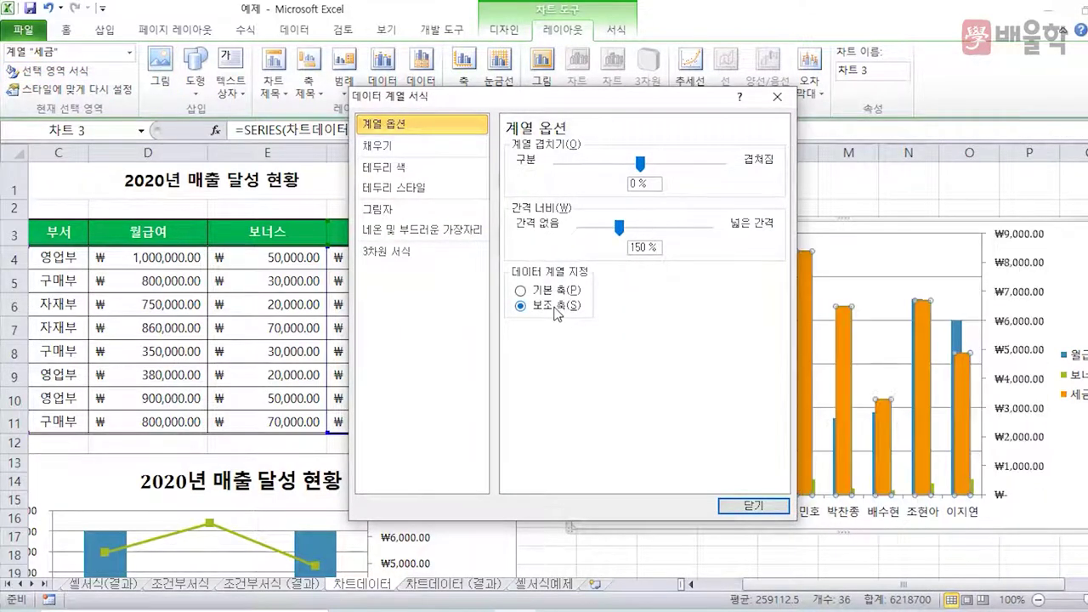
{"action": "left_click", "coordinate": [751, 508]}
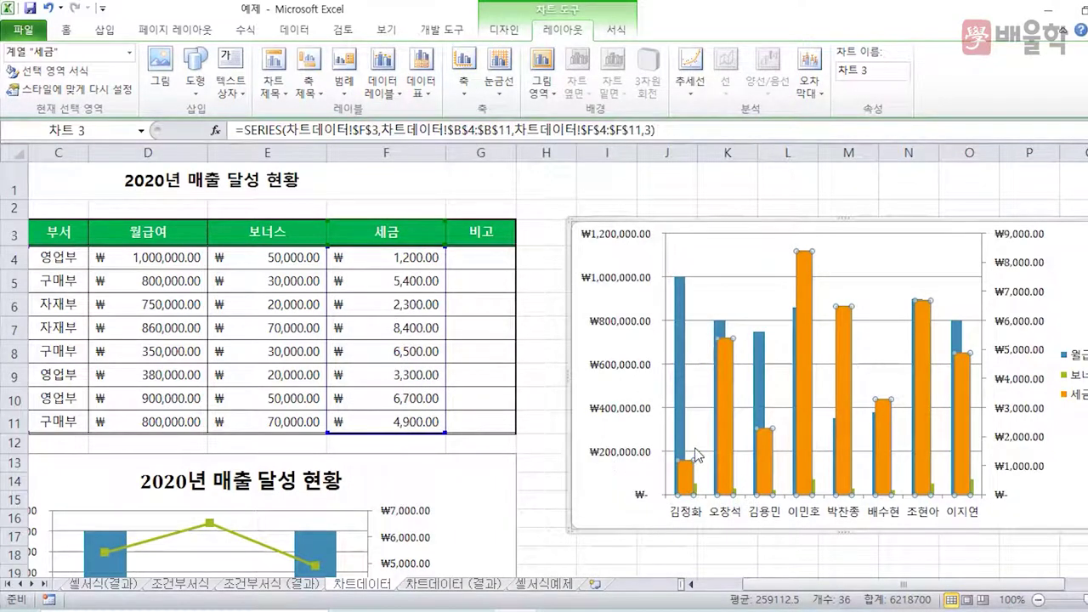
{"action": "mouse_move", "coordinate": [729, 383]}
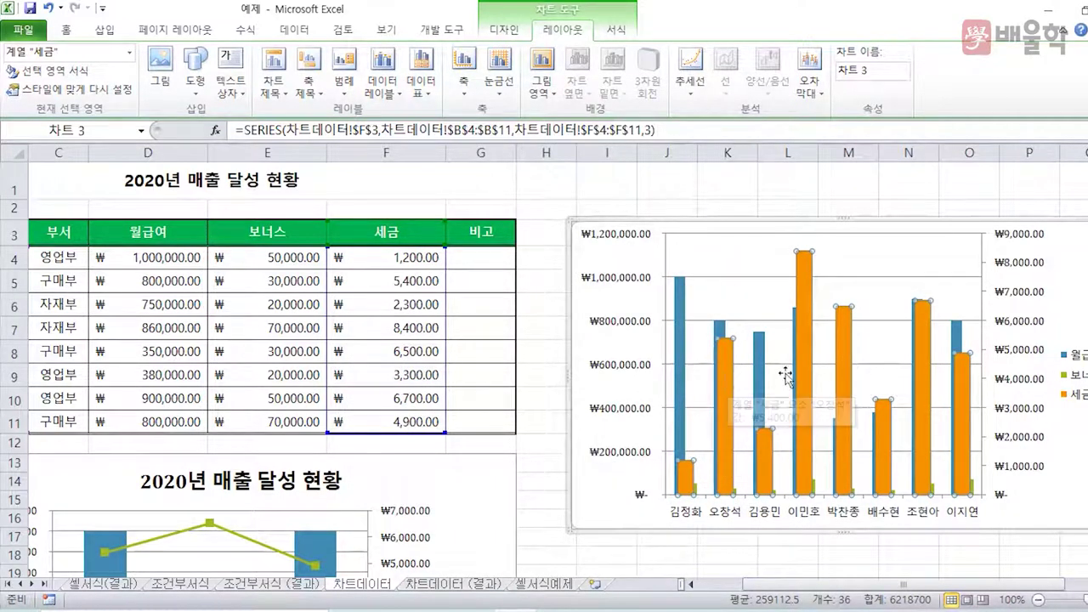
{"action": "mouse_move", "coordinate": [804, 332]}
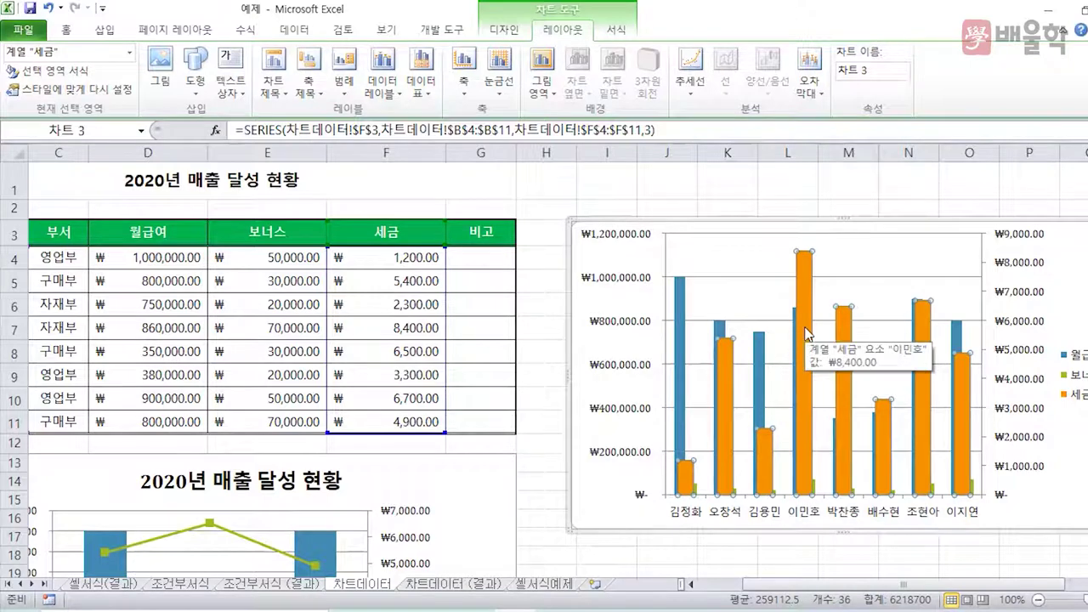
- Change the 세금 series of the all-staff chart to a line chart with markers (꺾은선형)
{"action": "right_click", "coordinate": [804, 333]}
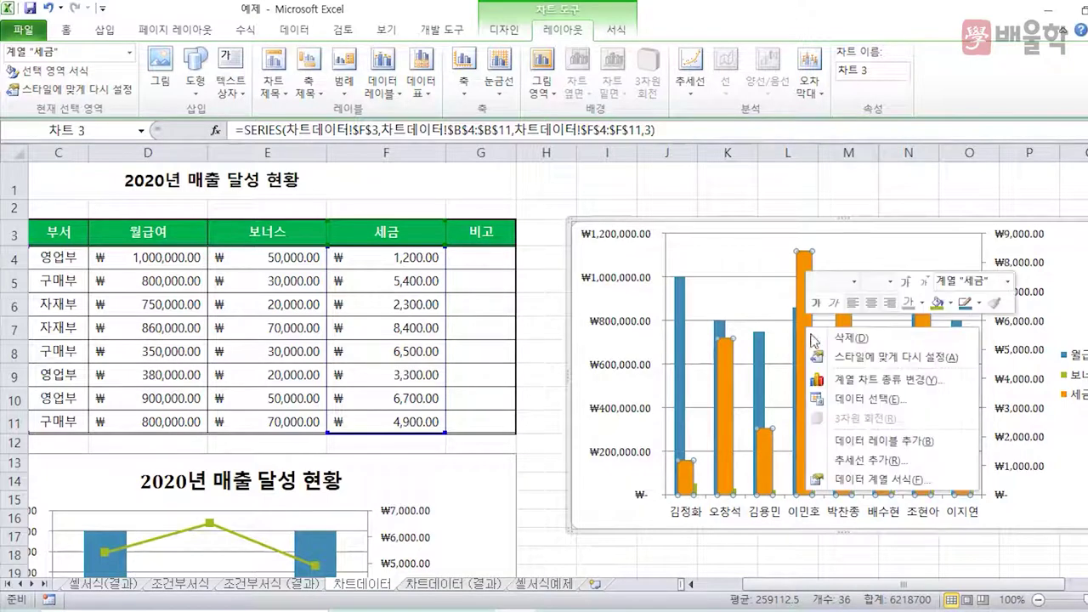
{"action": "left_click", "coordinate": [875, 379]}
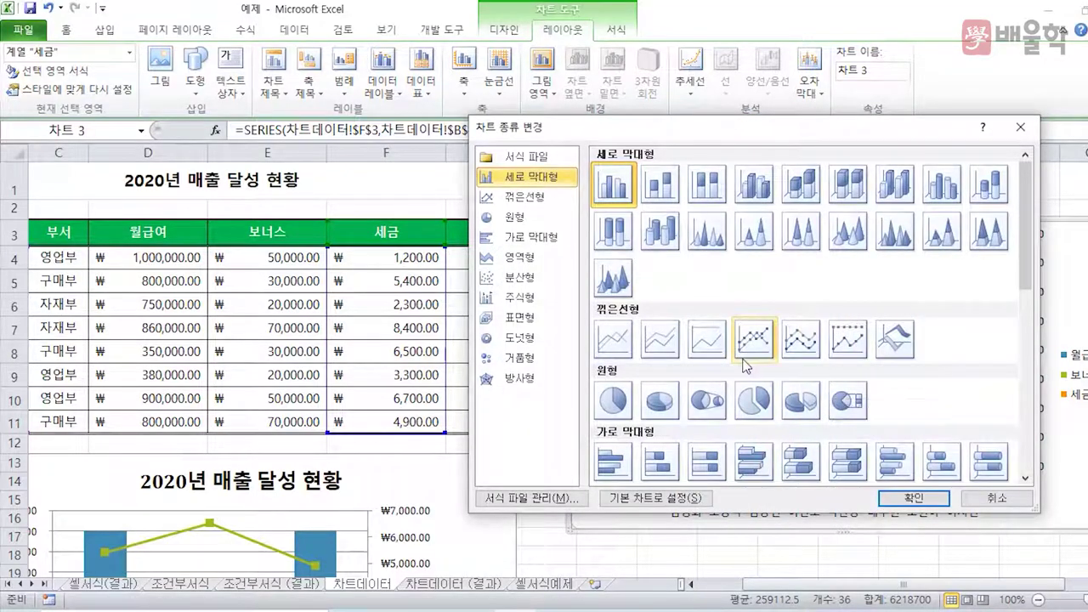
{"action": "left_click", "coordinate": [749, 340]}
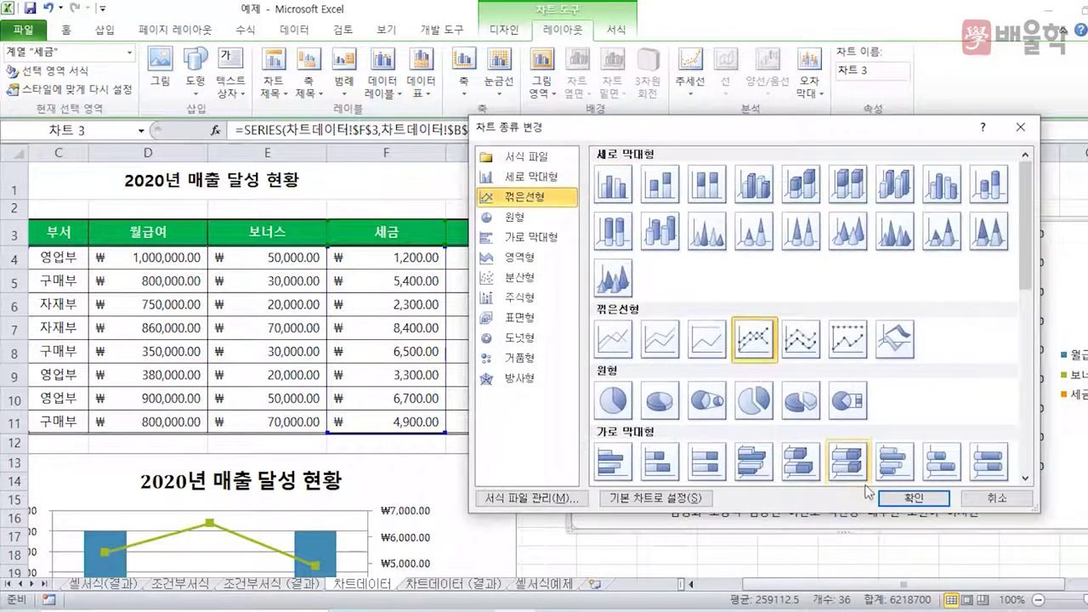
{"action": "left_click", "coordinate": [899, 499]}
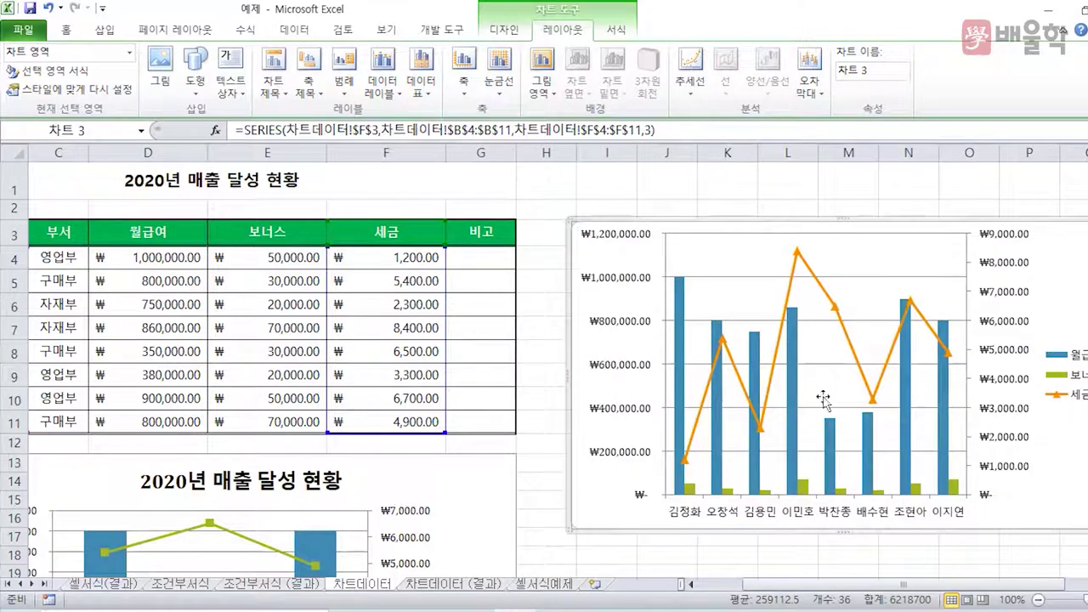
{"action": "mouse_move", "coordinate": [881, 384]}
- Check the result sheet's chart title and add a title above the all-staff chart on 차트데이터 with 차트 위
{"action": "left_click", "coordinate": [306, 587]}
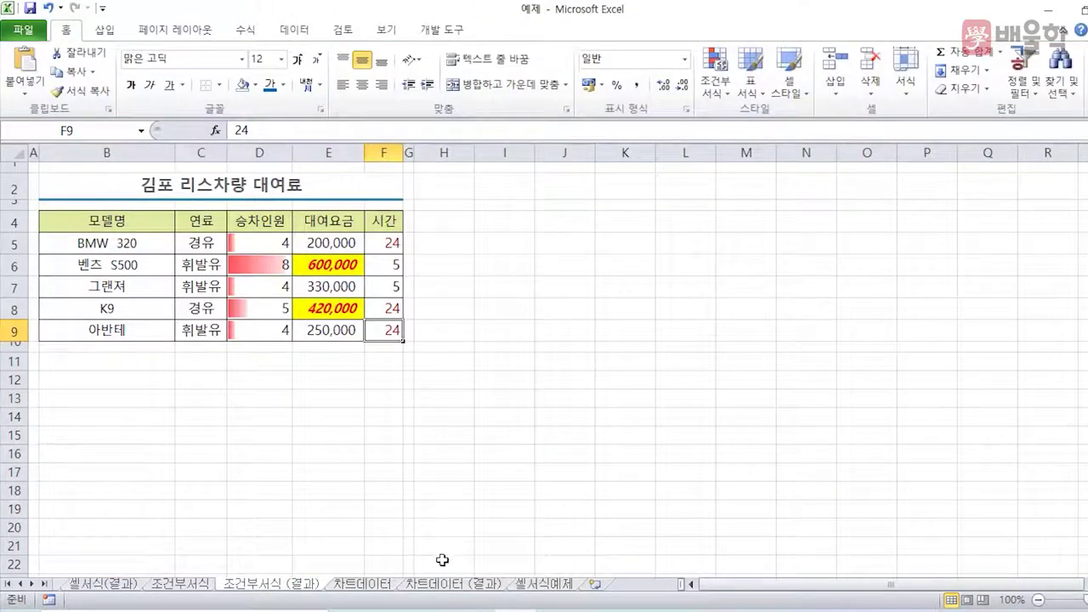
{"action": "left_click", "coordinate": [463, 585]}
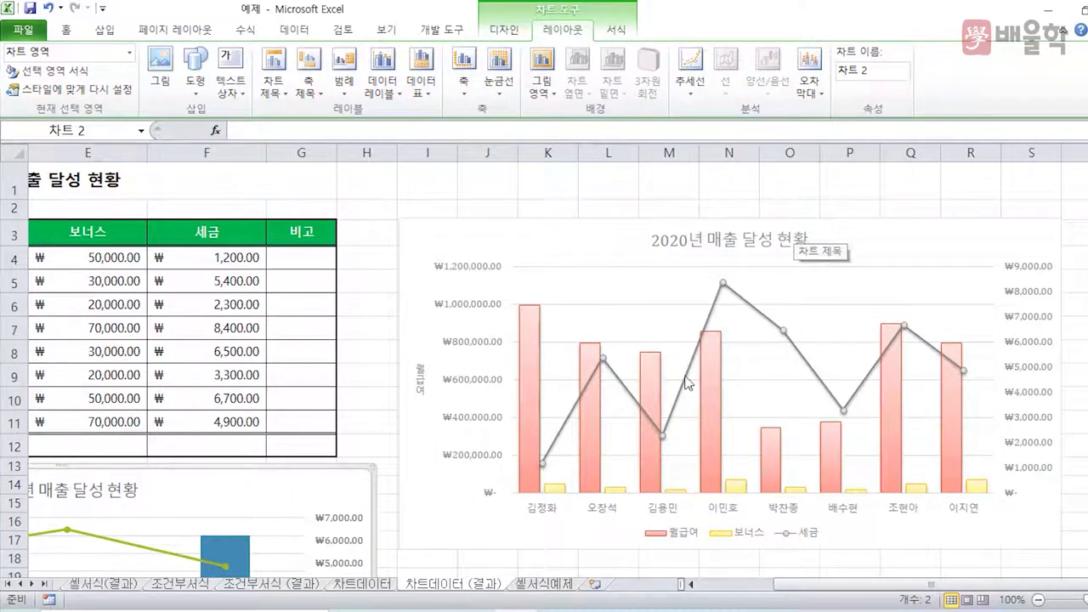
{"action": "left_click", "coordinate": [384, 587]}
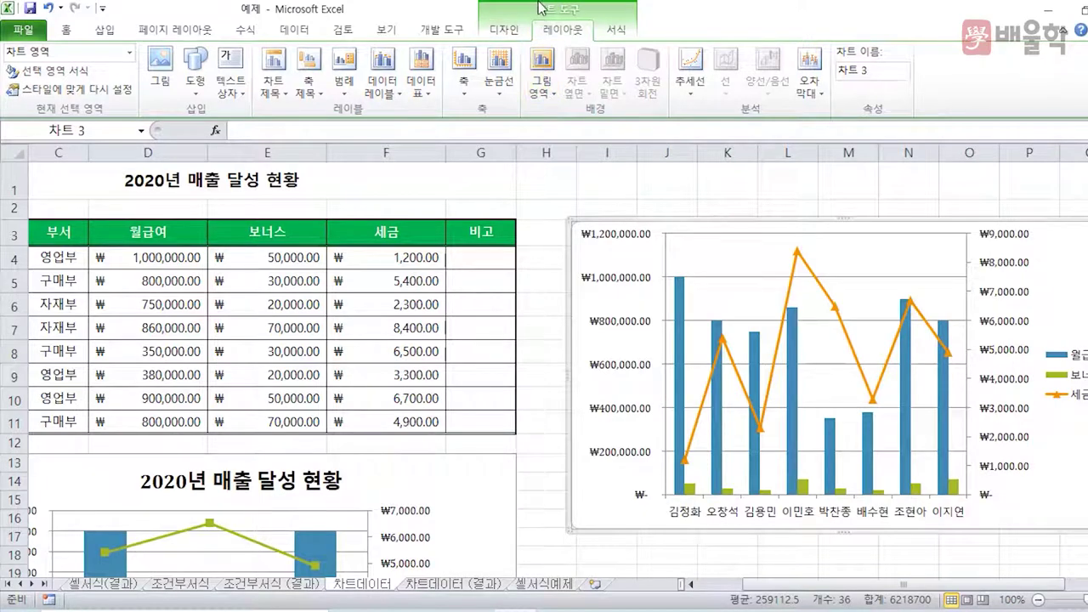
{"action": "left_click", "coordinate": [272, 83]}
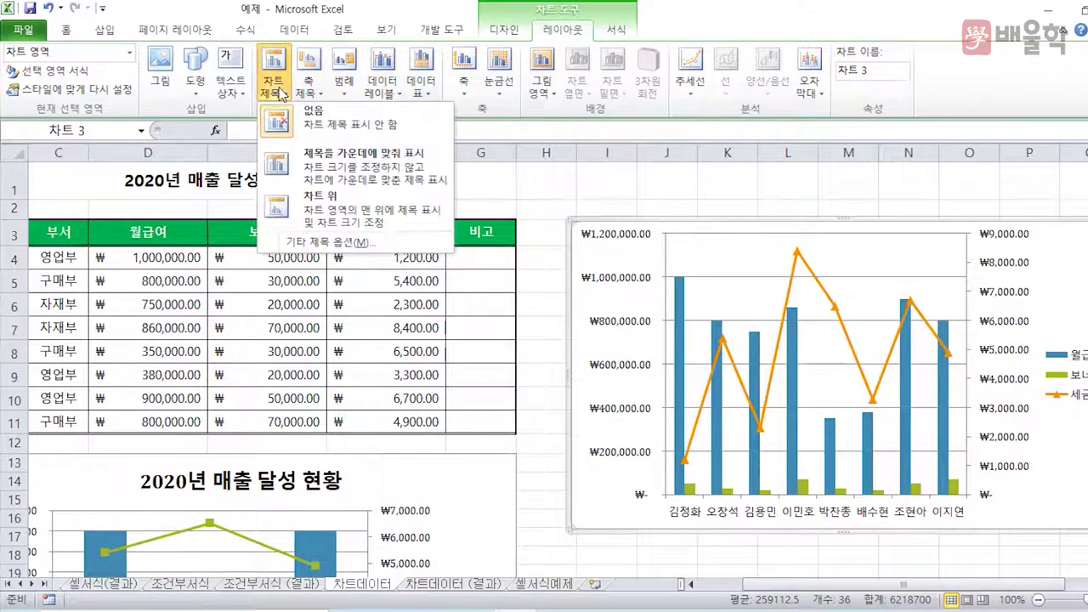
{"action": "left_click", "coordinate": [316, 206]}
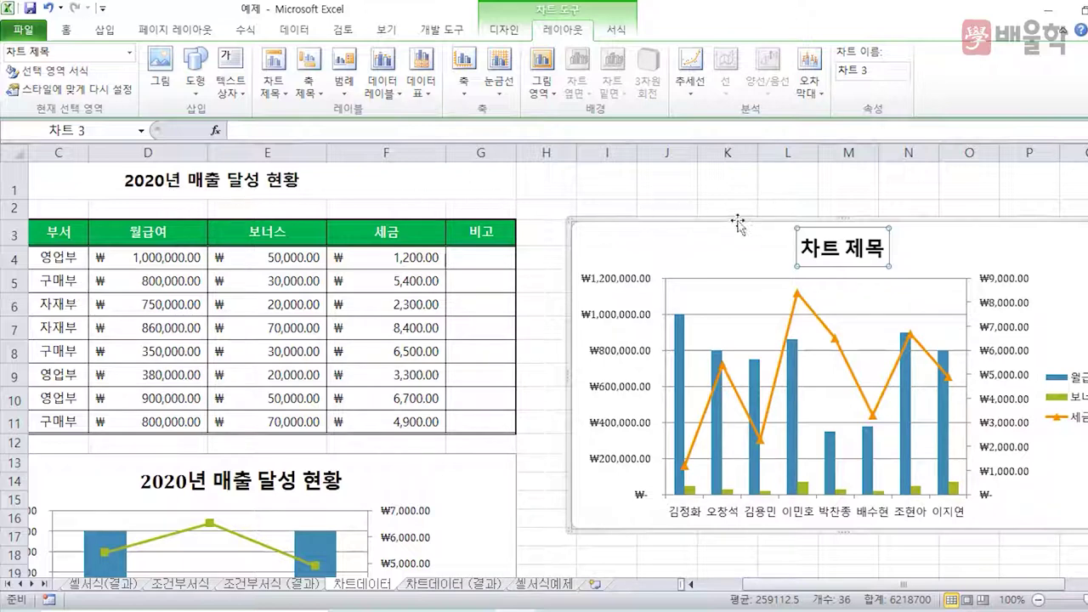
- Link the all-staff chart's title to the table heading cell with =차트데이터!$A$1
{"action": "left_click", "coordinate": [239, 129]}
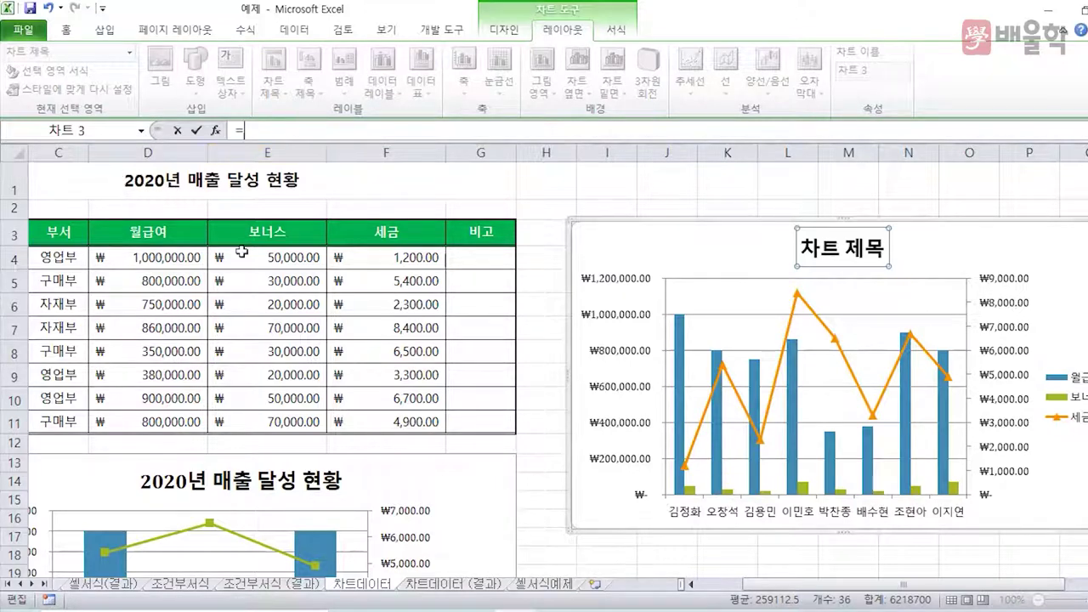
{"action": "left_click_drag", "start_coordinate": [780, 585], "coordinate": [731, 586]}
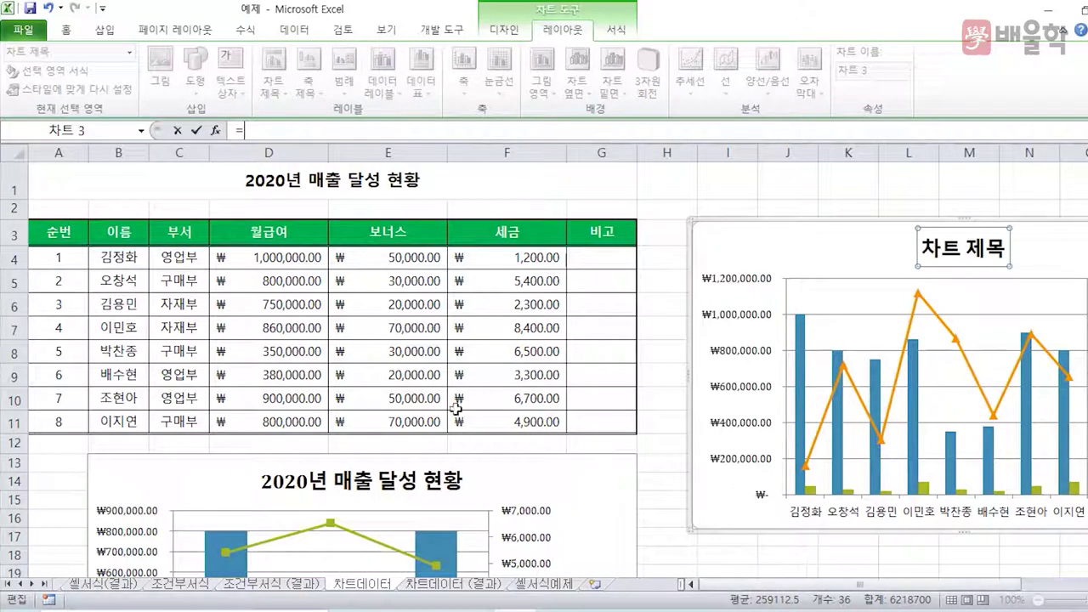
{"action": "left_click", "coordinate": [84, 176]}
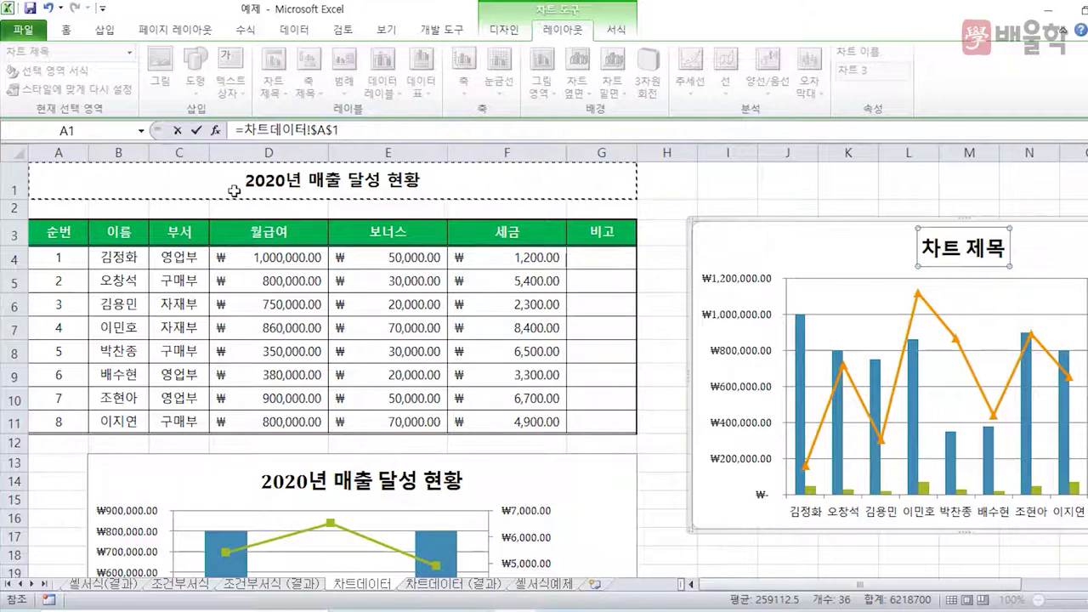
{"action": "key", "text": "Return"}
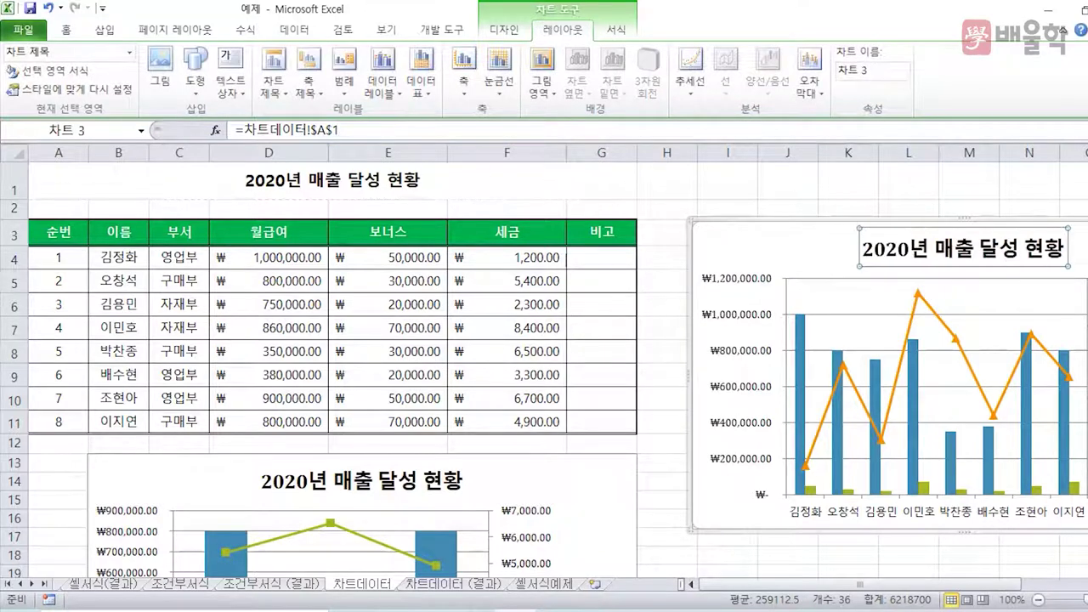
{"action": "left_click_drag", "start_coordinate": [963, 586], "coordinate": [992, 594]}
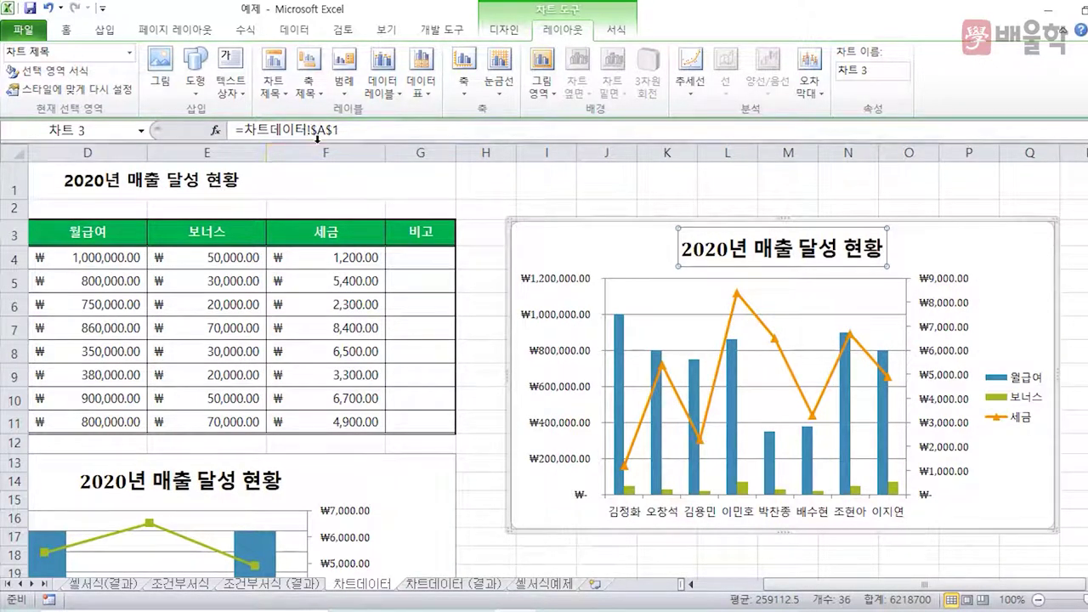
{"action": "left_click", "coordinate": [612, 255]}
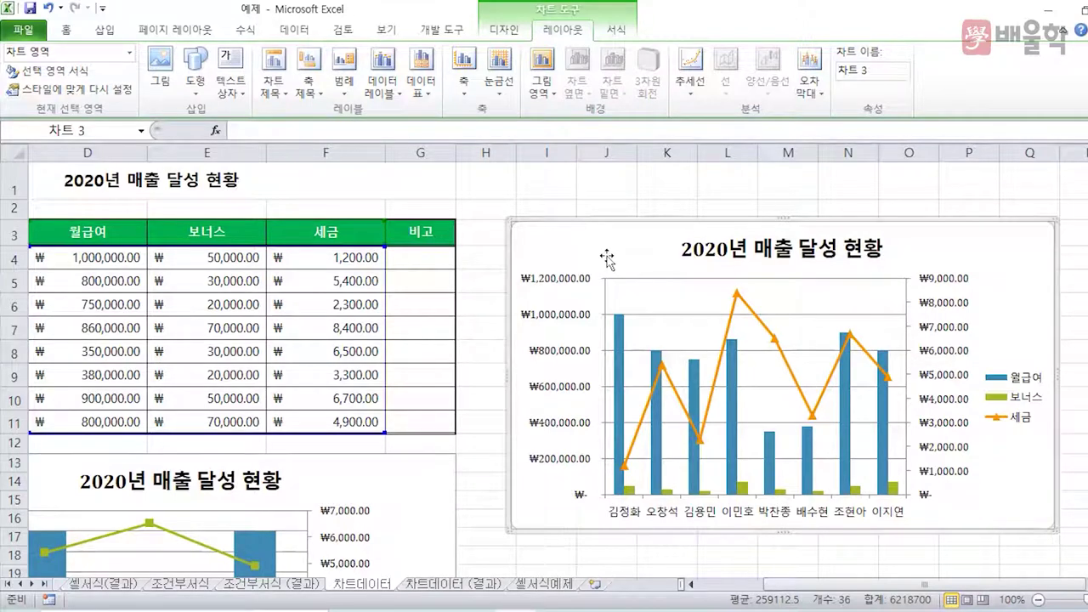
- Check the 월급여 column styling on the result sheet's chart and widen the all-staff chart on 차트데이터 to about 19 cm
{"action": "left_click", "coordinate": [297, 584]}
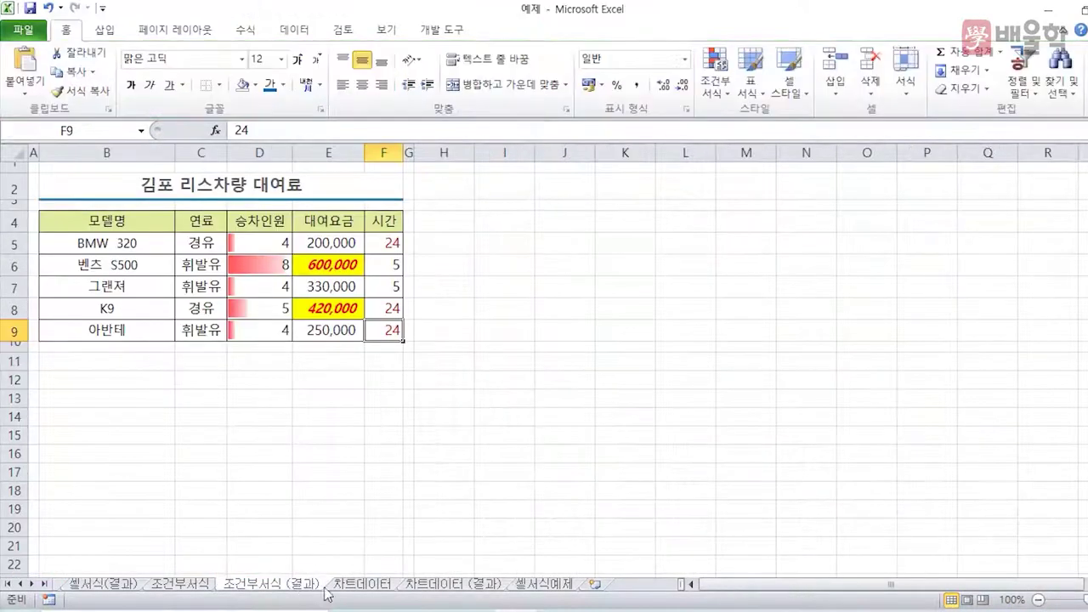
{"action": "left_click", "coordinate": [435, 586]}
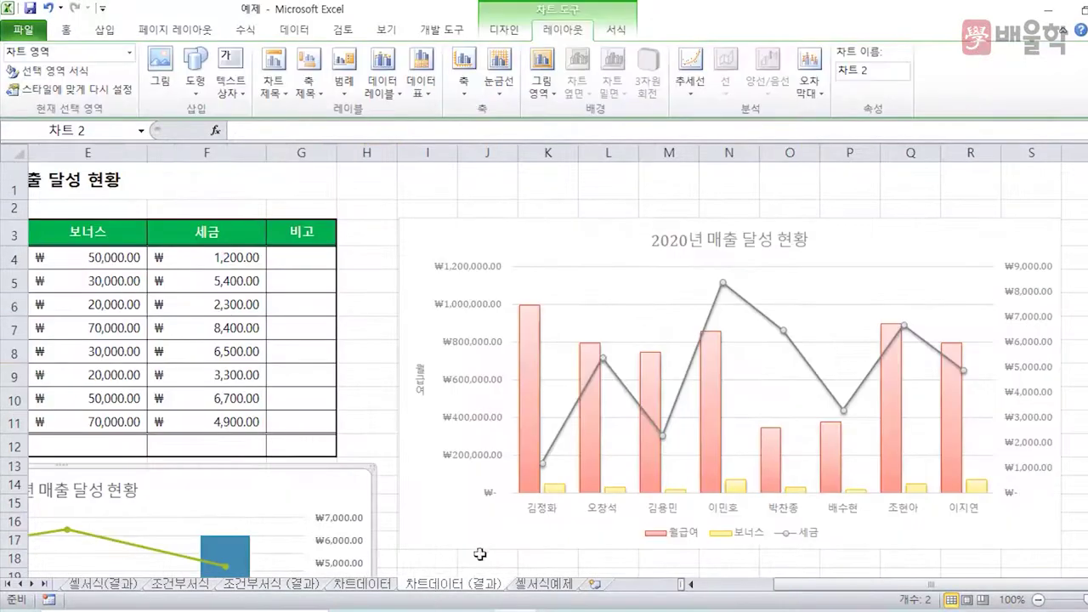
{"action": "left_click", "coordinate": [525, 368]}
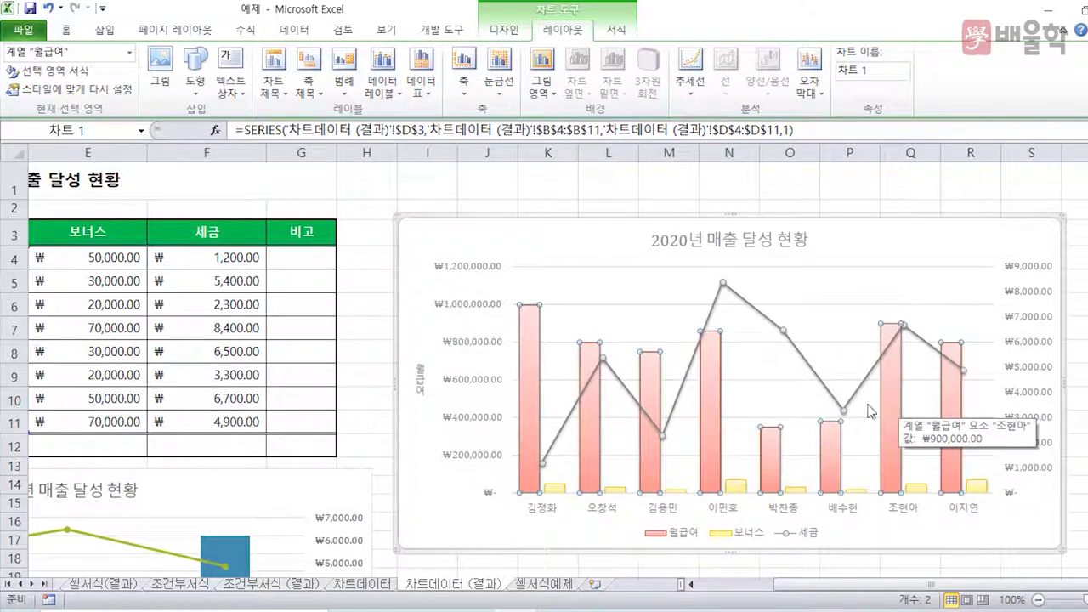
{"action": "left_click", "coordinate": [382, 585]}
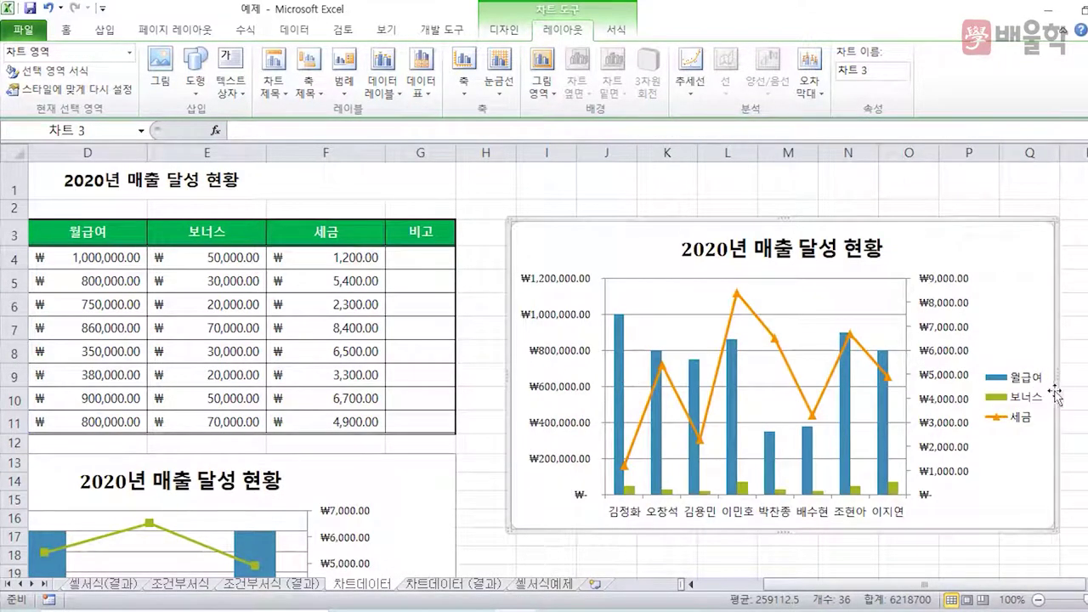
{"action": "left_click_drag", "start_coordinate": [1058, 379], "coordinate": [1079, 379]}
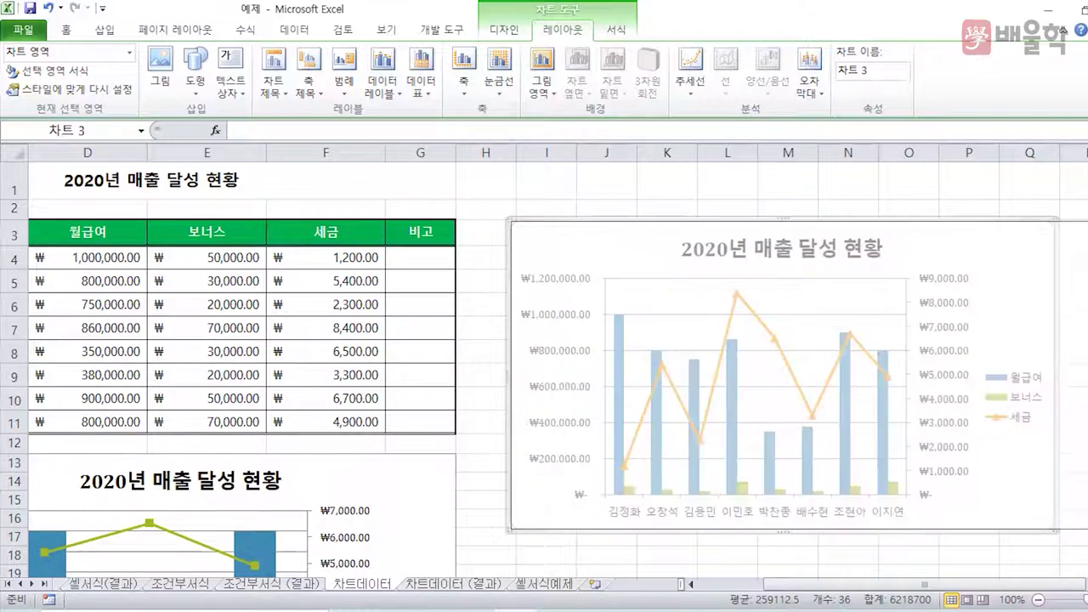
- Apply the glossy blue preset shape style to the 월급여 columns of the all-staff chart
{"action": "left_click", "coordinate": [622, 384]}
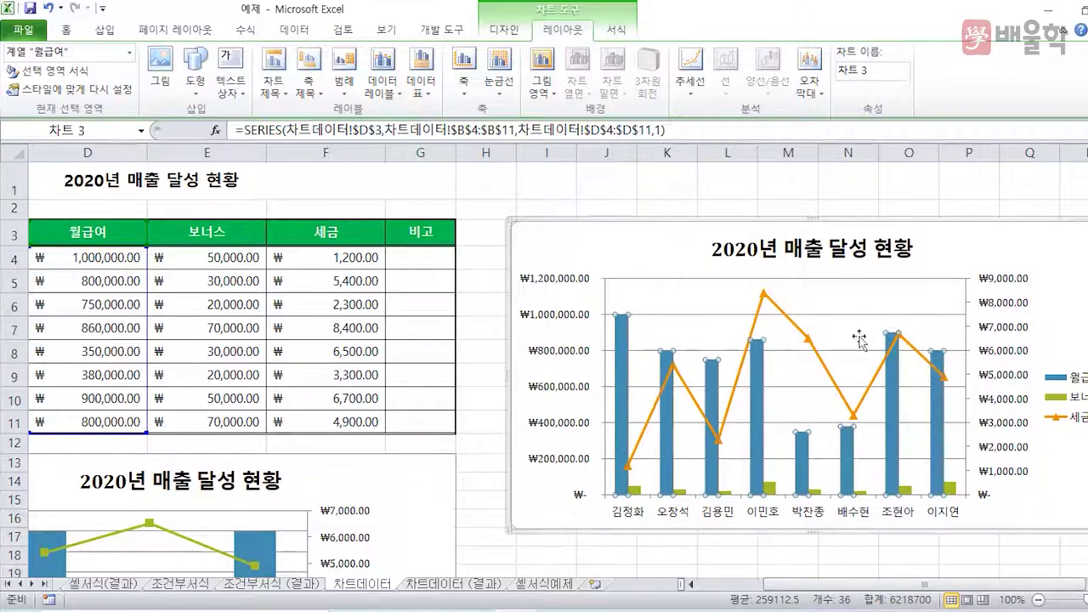
{"action": "left_click", "coordinate": [616, 32]}
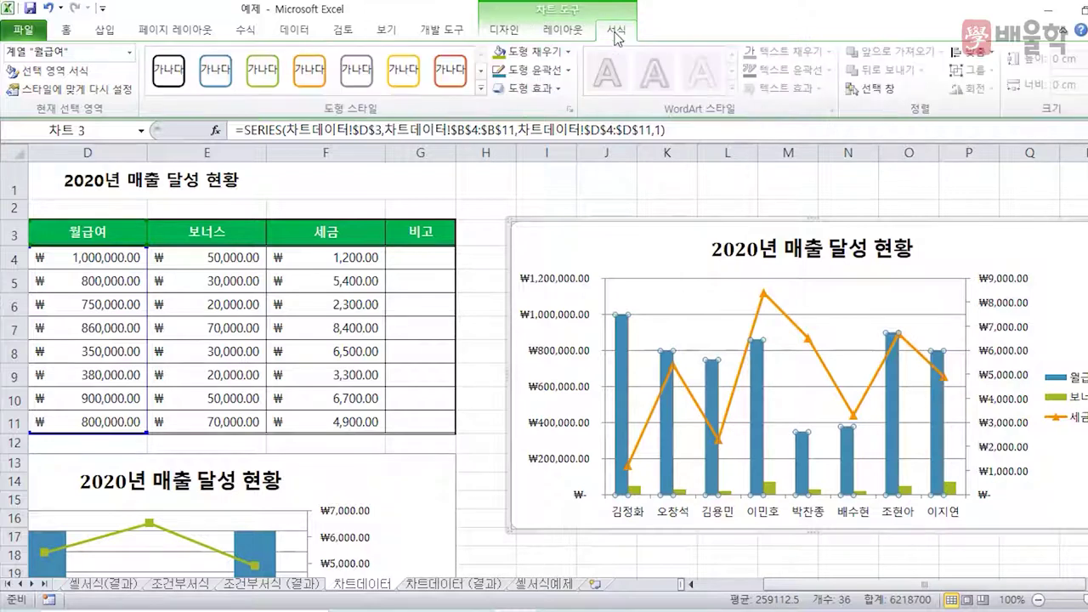
{"action": "left_click", "coordinate": [481, 88]}
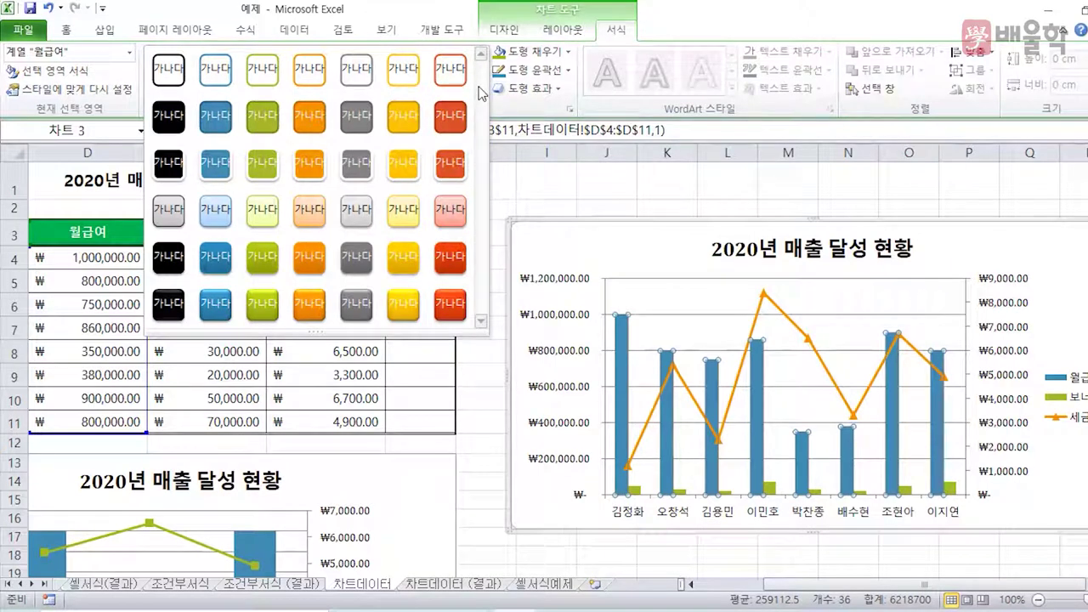
{"action": "left_click", "coordinate": [230, 311]}
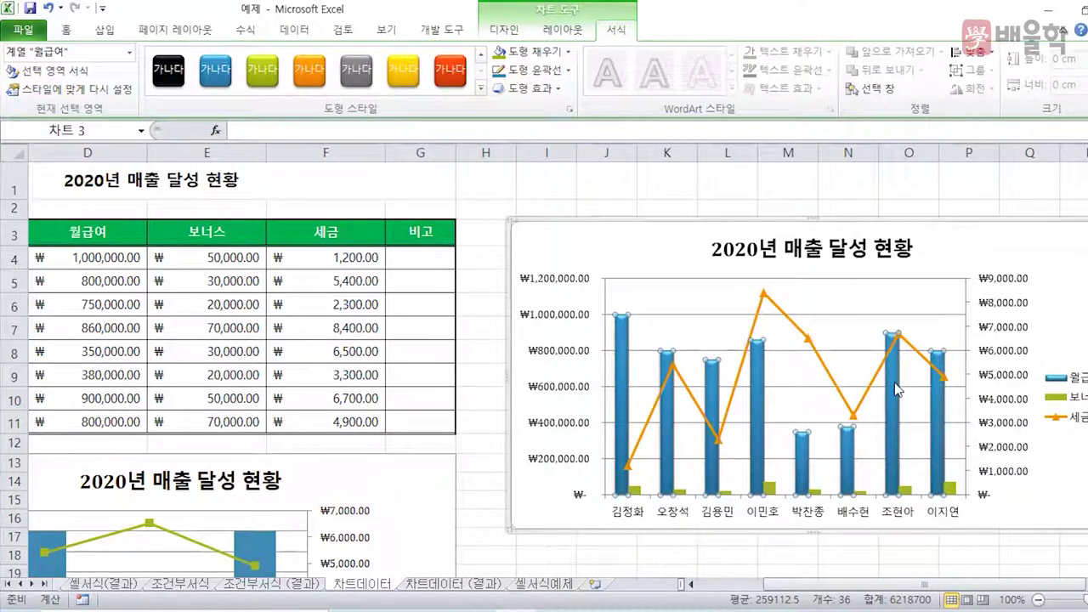
{"action": "mouse_move", "coordinate": [897, 386]}
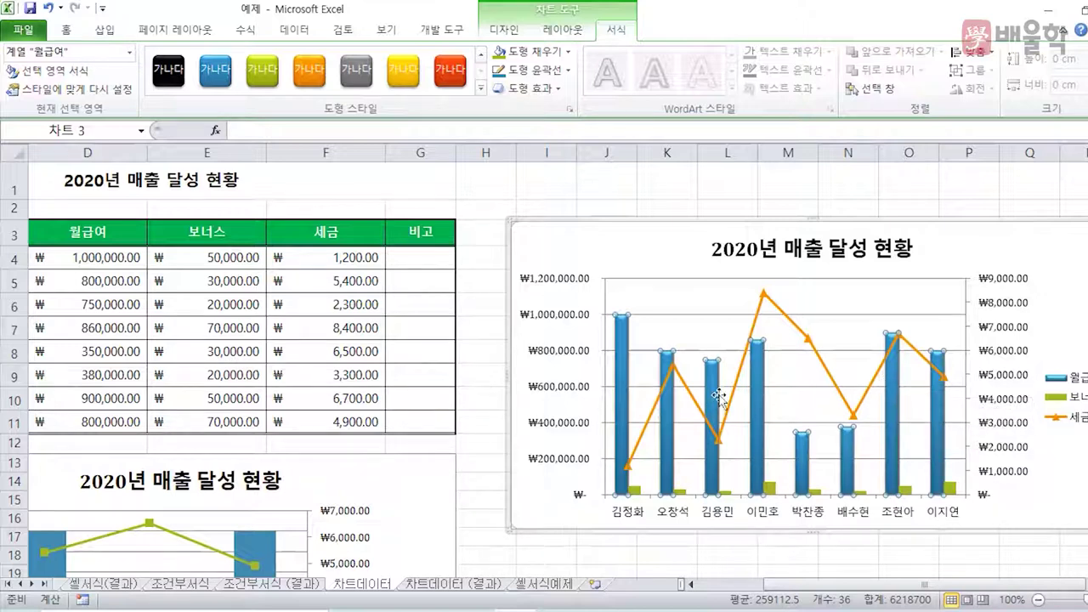
- Apply the yellow 보통 효과 shape style to the 월급여 columns and deselect the chart
{"action": "left_click", "coordinate": [481, 89]}
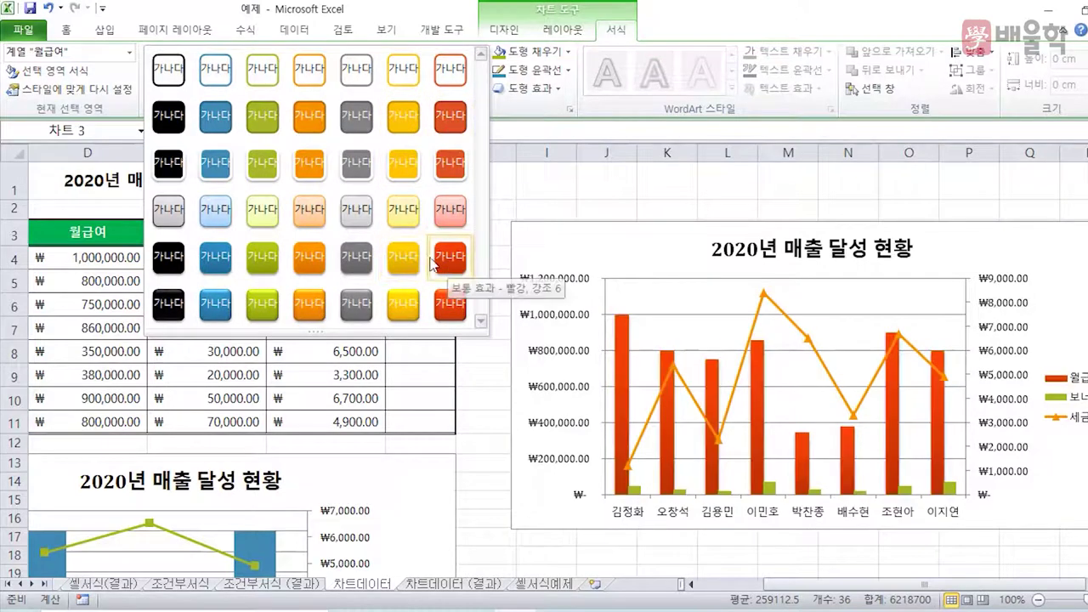
{"action": "left_click", "coordinate": [404, 256]}
{"action": "left_click", "coordinate": [573, 252]}
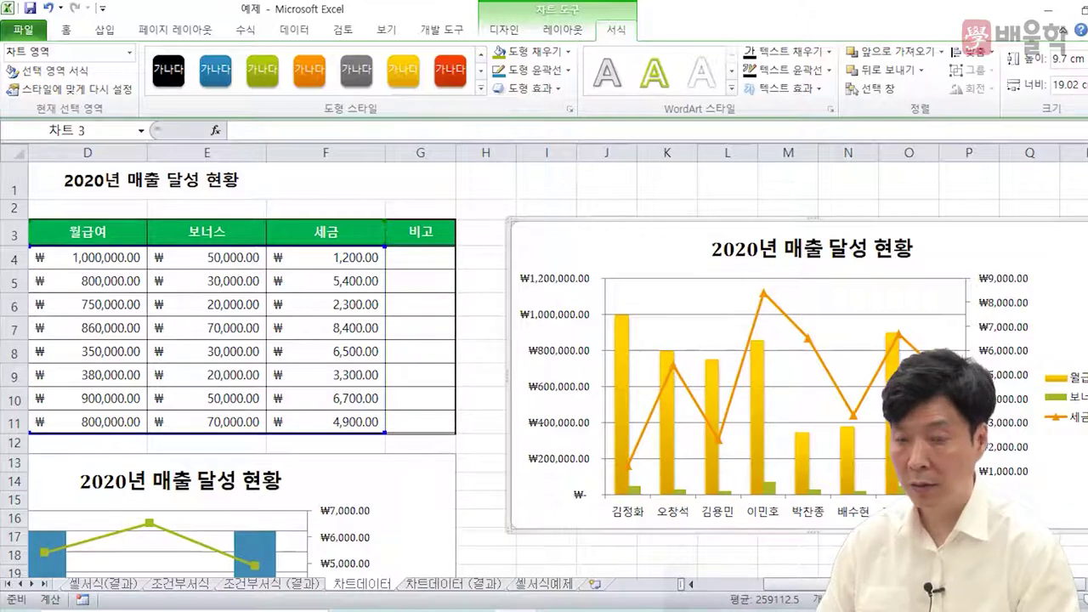
{"action": "left_click", "coordinate": [773, 554]}
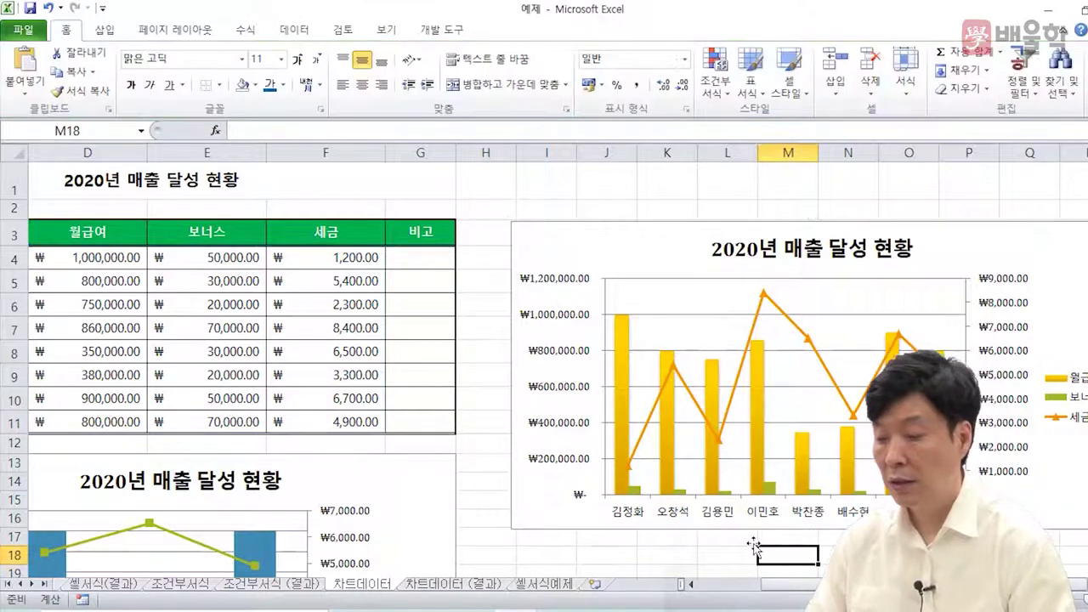